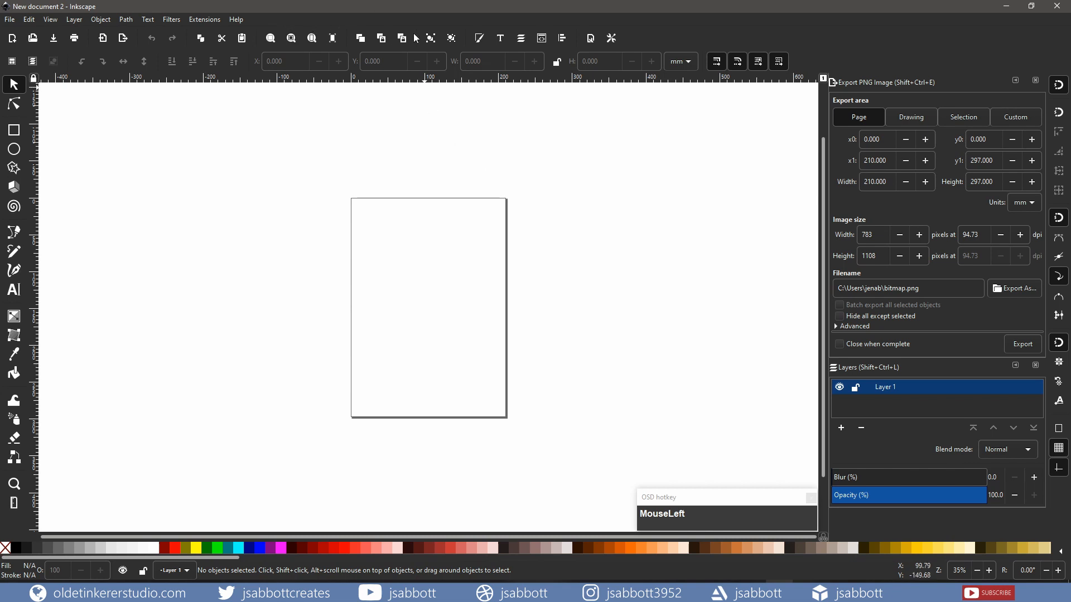
click(52, 20)
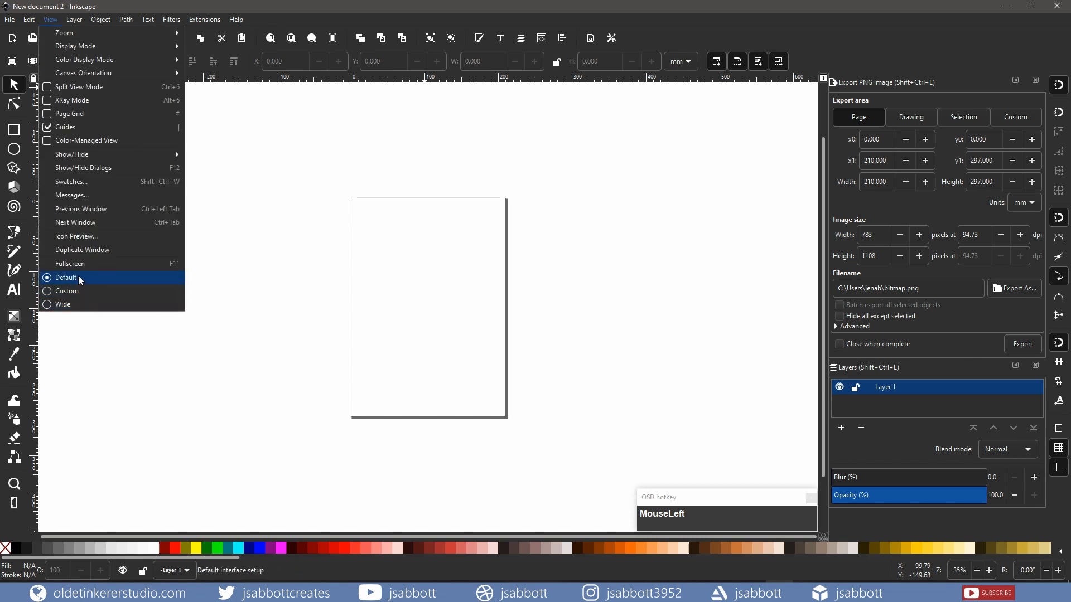
click(331, 151)
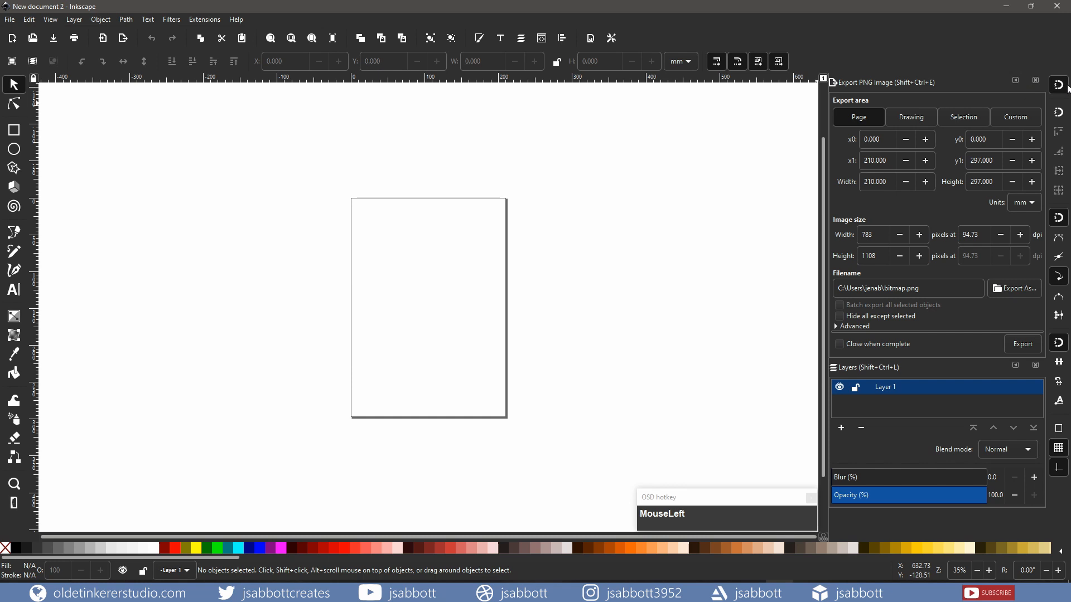
View the page at 1:1 zoom and reframe the whole page at 50% zoom in the middle of the canvas.
click(50, 19)
mouse_move(61, 34)
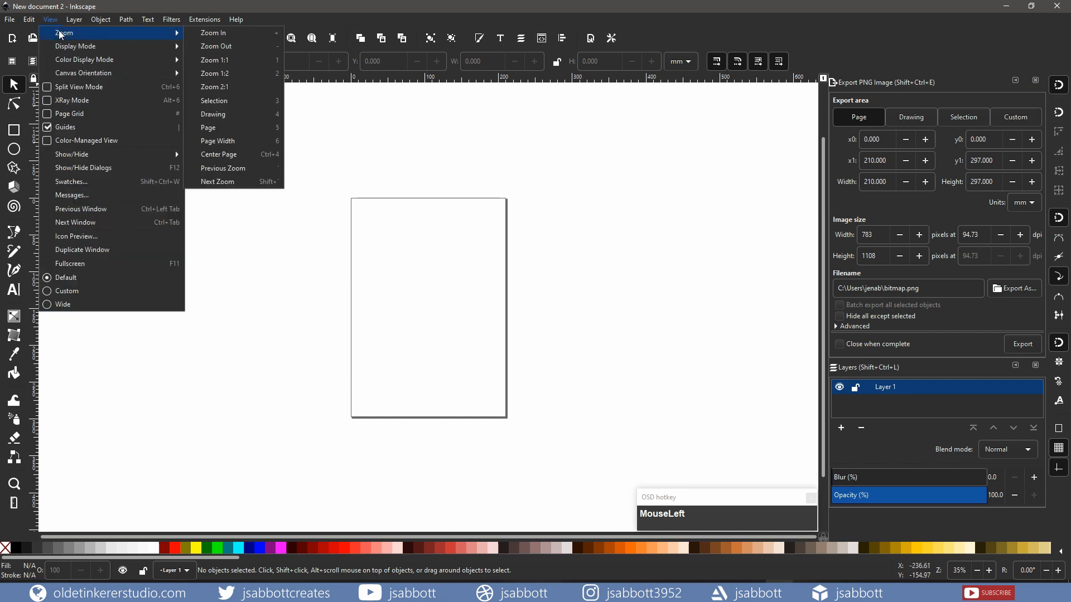
click(228, 62)
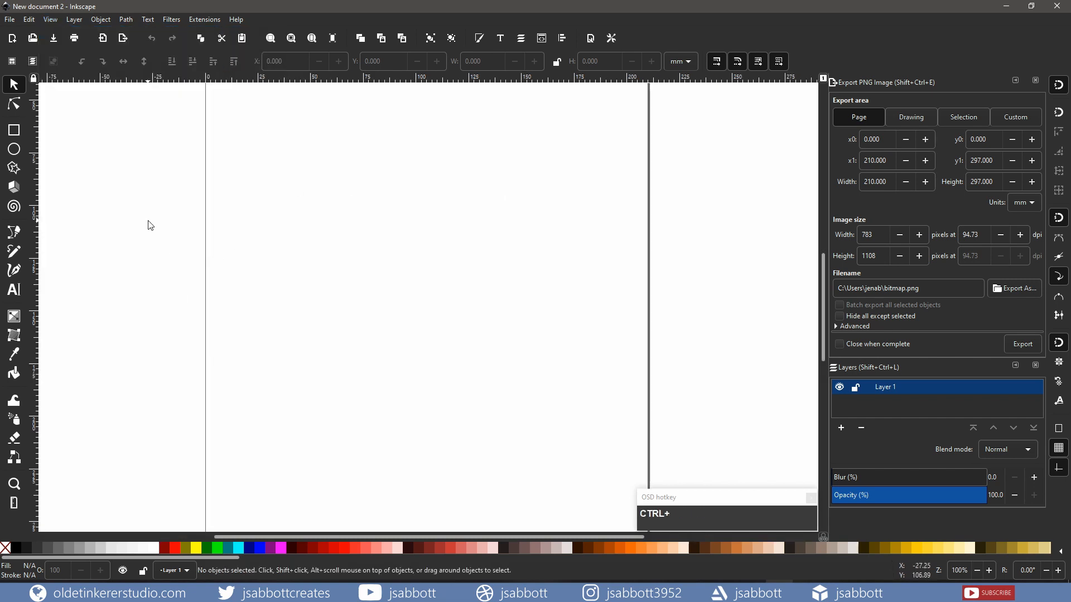
ctrl+scroll(149, 225, down, 1)
ctrl+scroll(150, 226, down, 1)
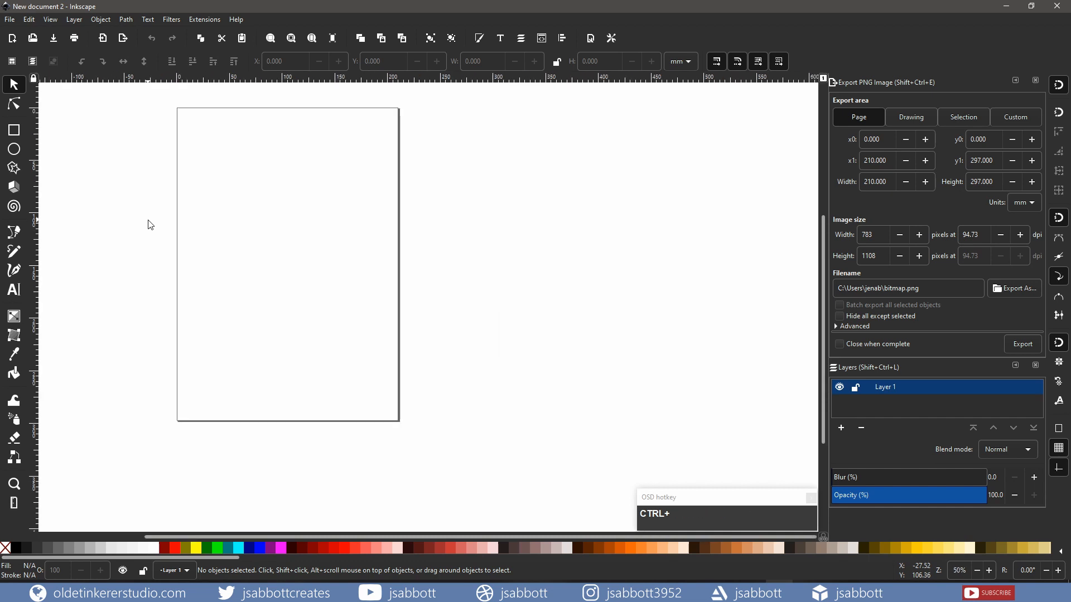
middle_click(149, 223)
middle_drag(149, 223, 283, 252)
click(240, 235)
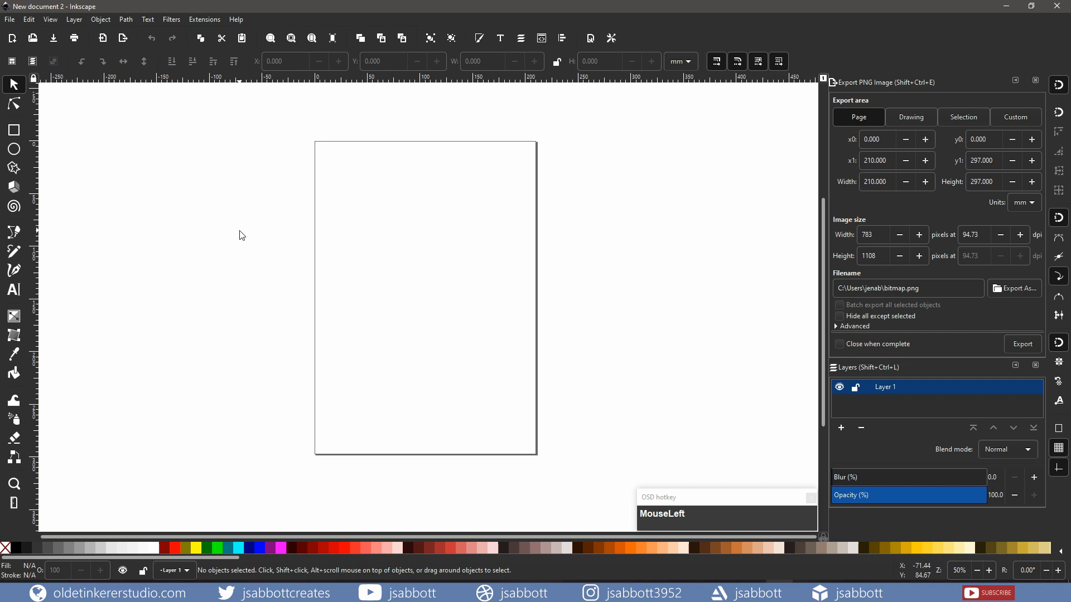
Import the black logo PNG onto the page, embedded, at default import resolution, with rendering mode None (auto).
drag(1, 231, 399, 289)
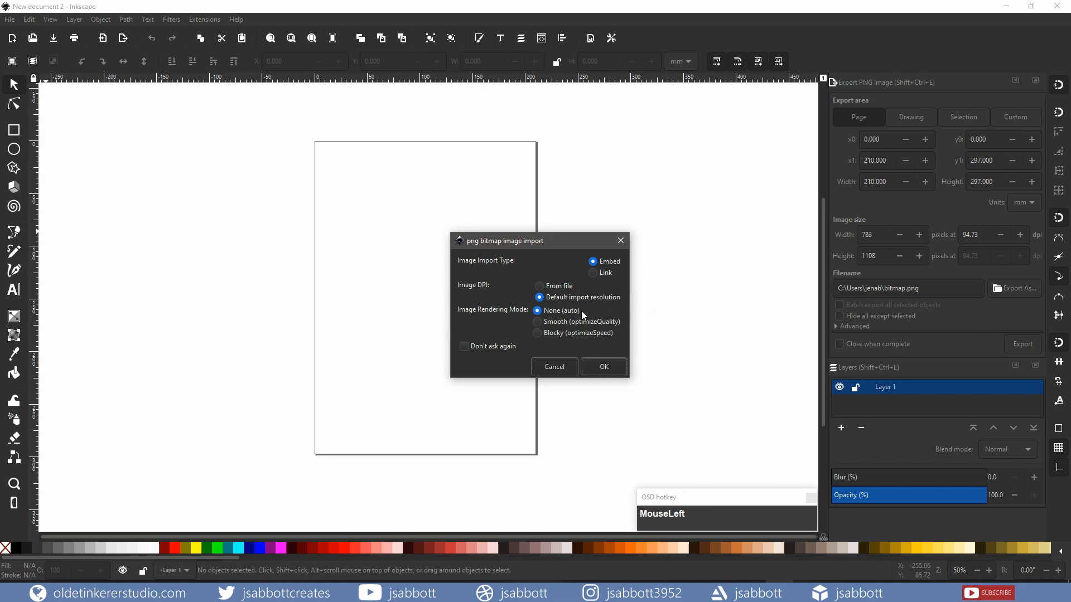
click(595, 367)
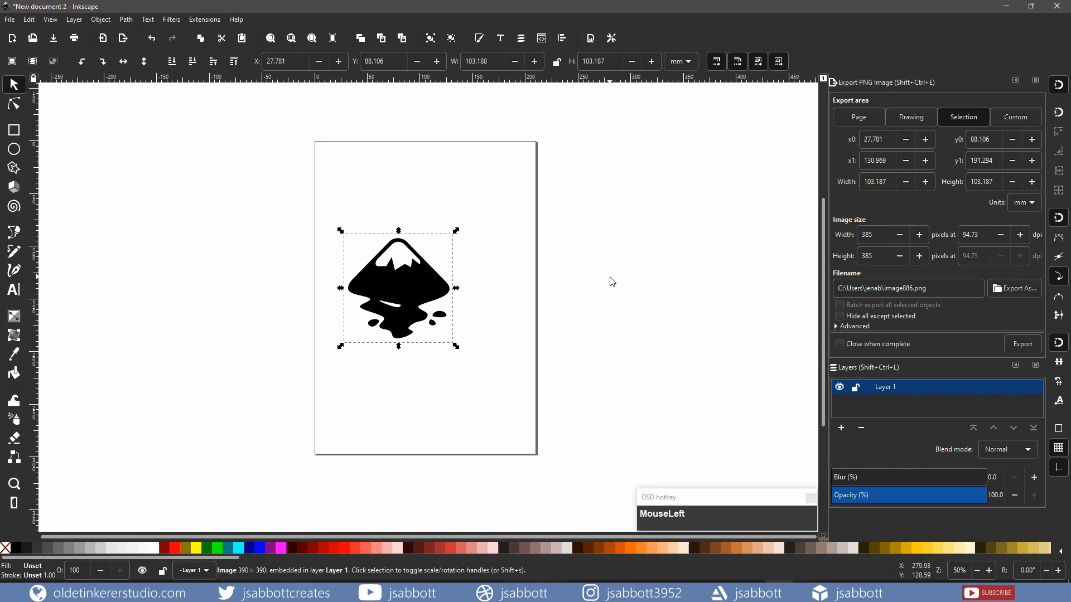
Resize the page to the selected logo image in the document properties, with all margins at 0.
ctrl+scroll(412, 300, up, 4)
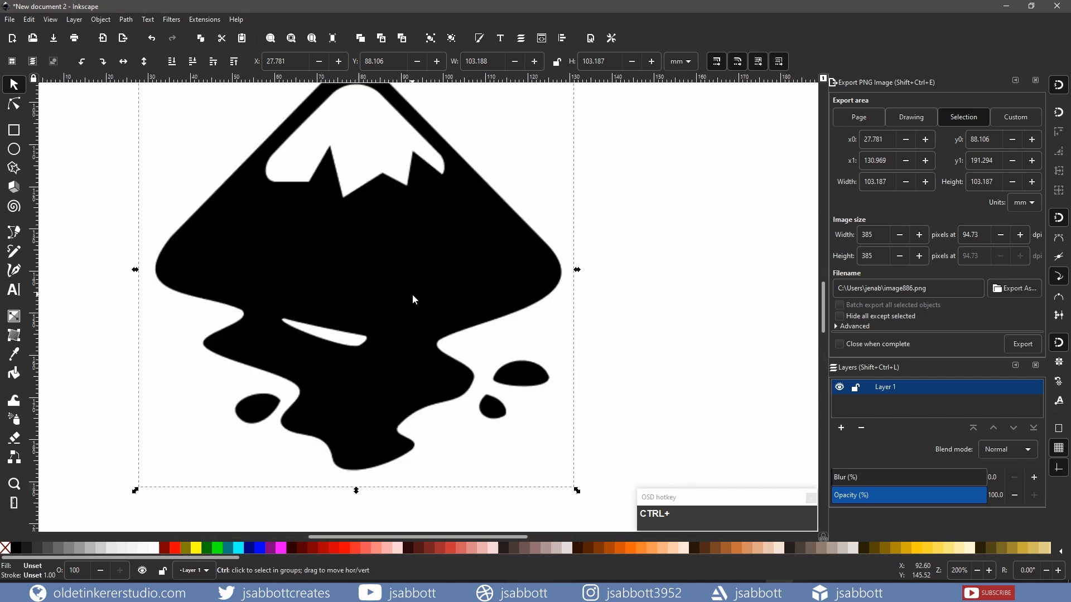
ctrl+scroll(412, 300, up, 2)
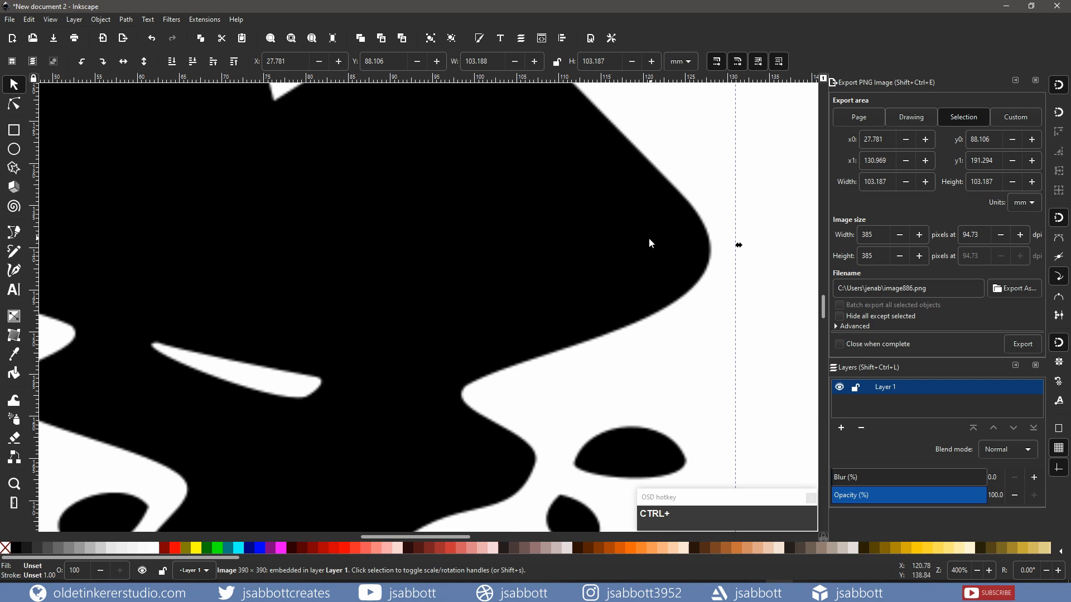
ctrl+scroll(645, 240, down, 1)
ctrl+scroll(645, 240, down, 5)
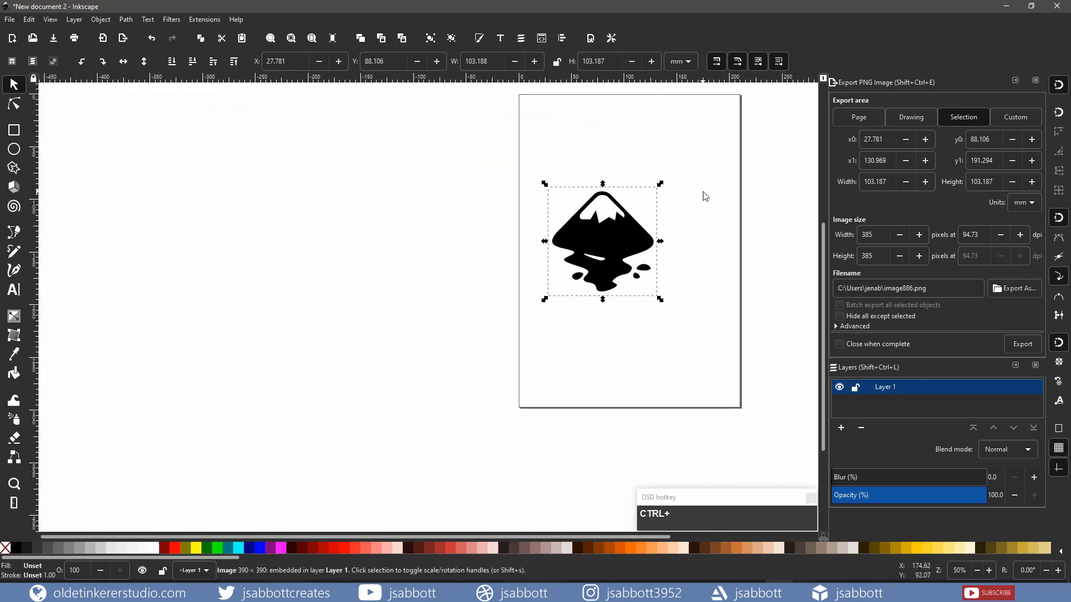
middle_drag(705, 195, 522, 234)
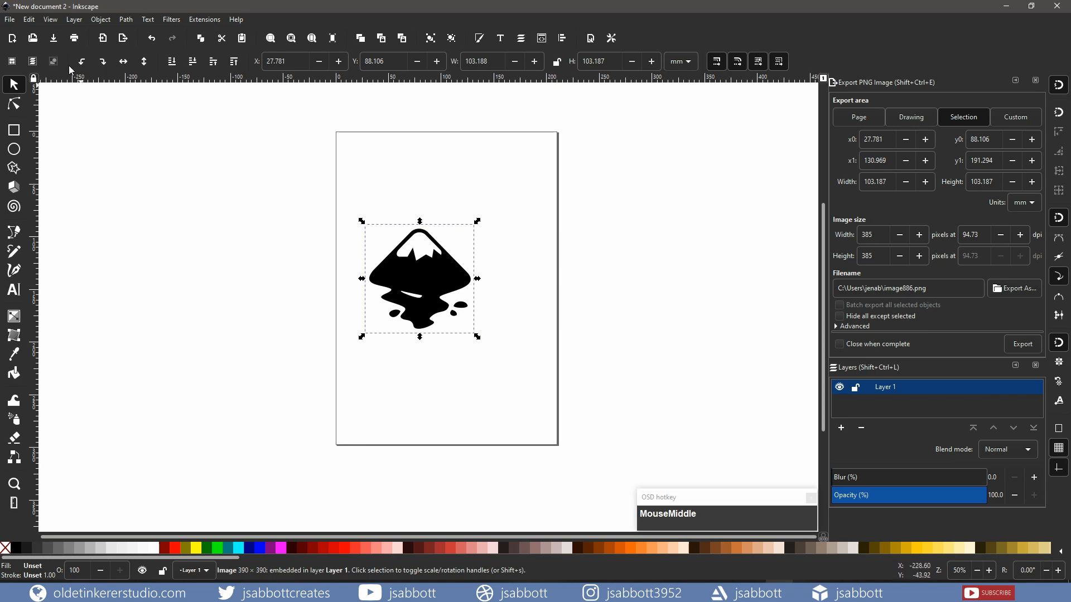
click(9, 20)
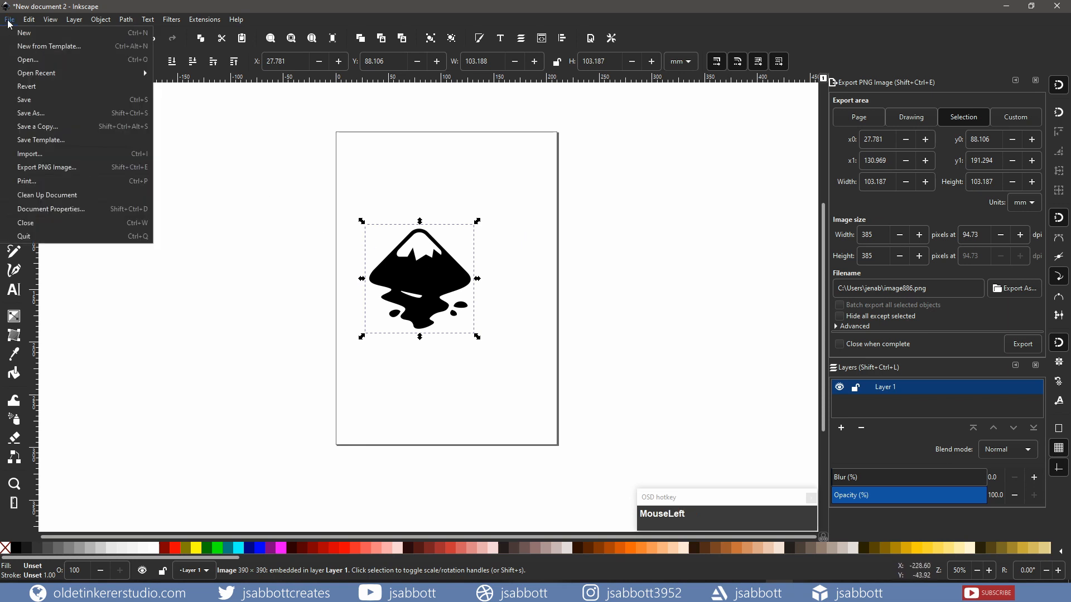
click(60, 212)
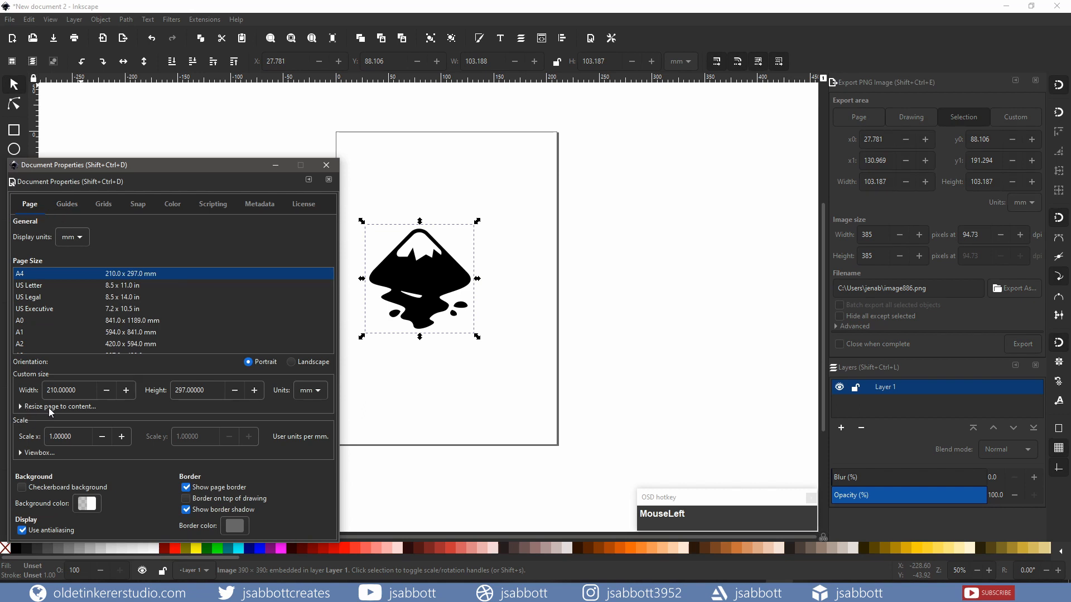
click(22, 407)
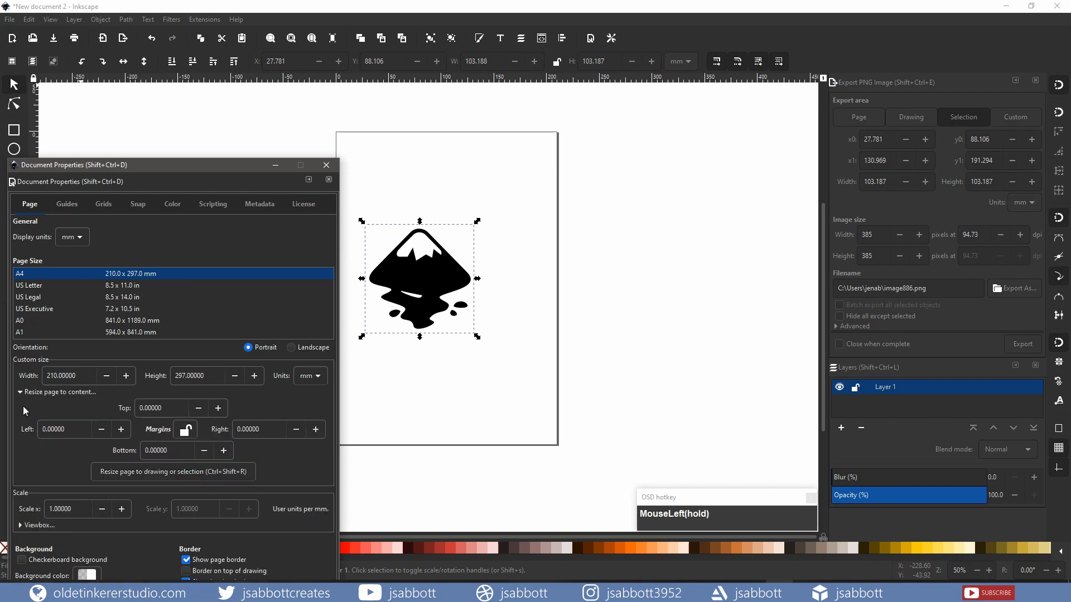
click(134, 474)
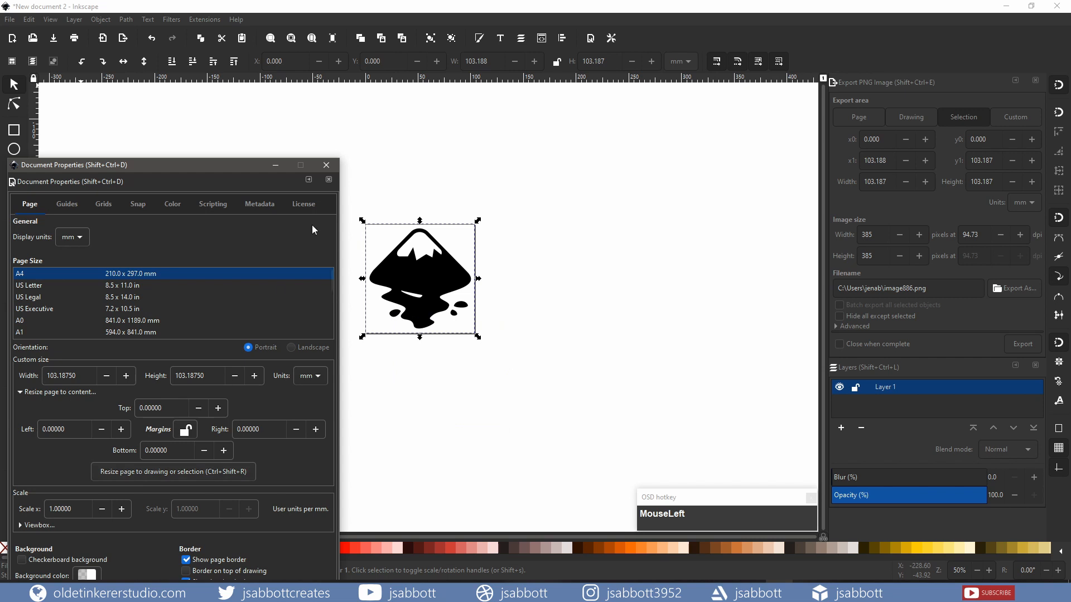
click(327, 167)
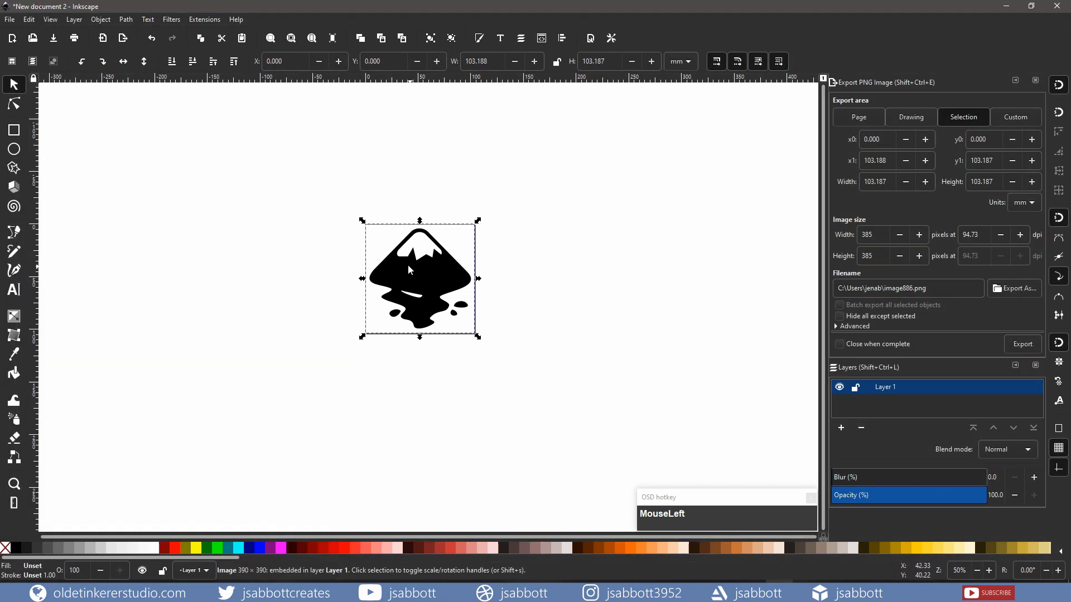
Trace the logo bitmap as a single scan with Brightness cutoff at threshold 0.450, updating the preview before applying.
click(126, 19)
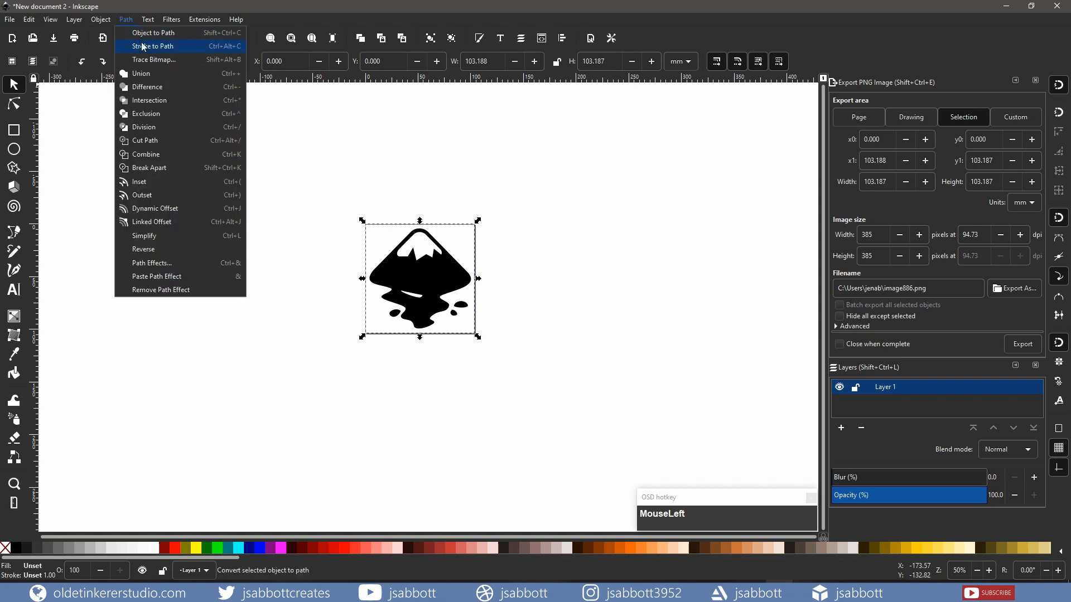
click(146, 58)
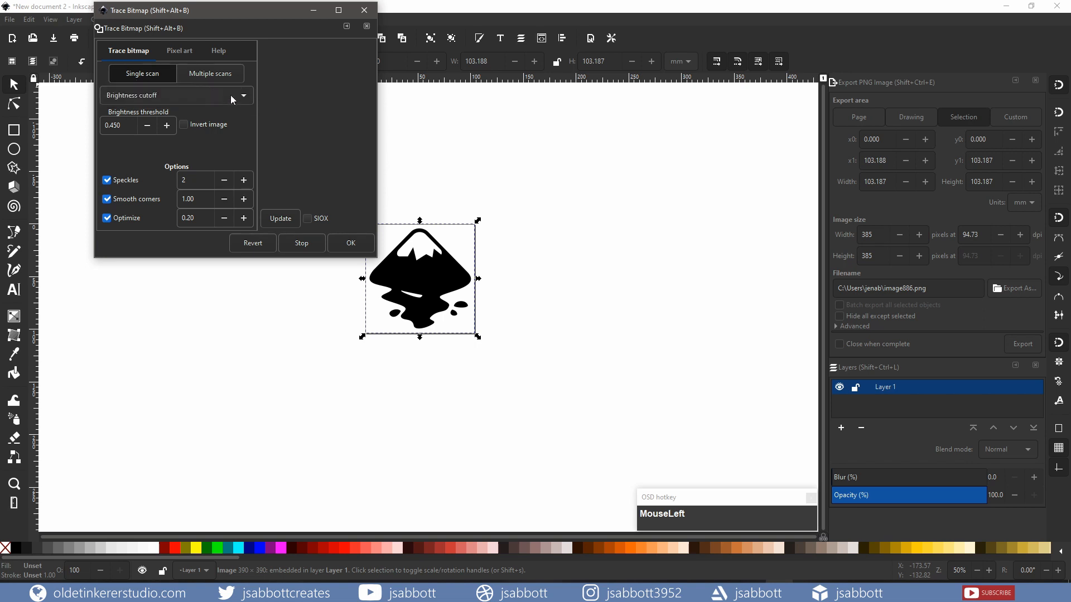
click(204, 75)
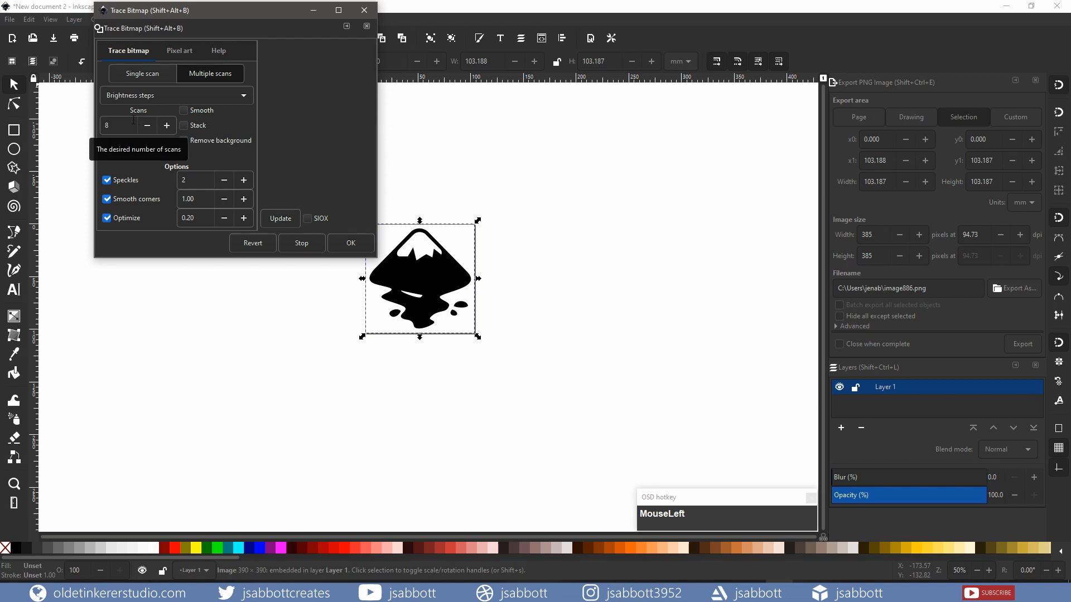
click(140, 72)
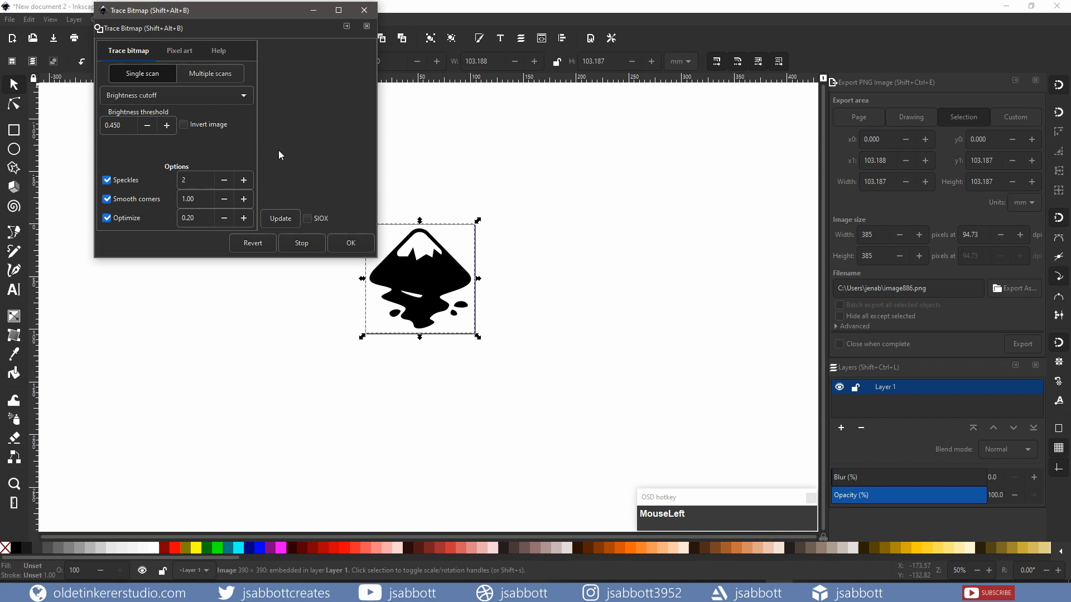
click(278, 219)
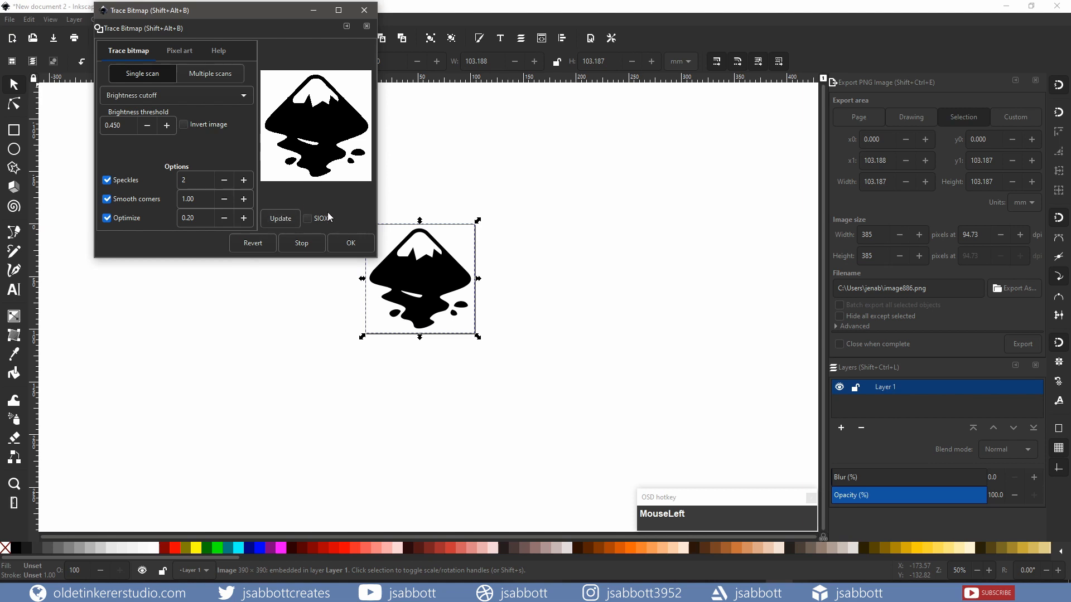
click(347, 245)
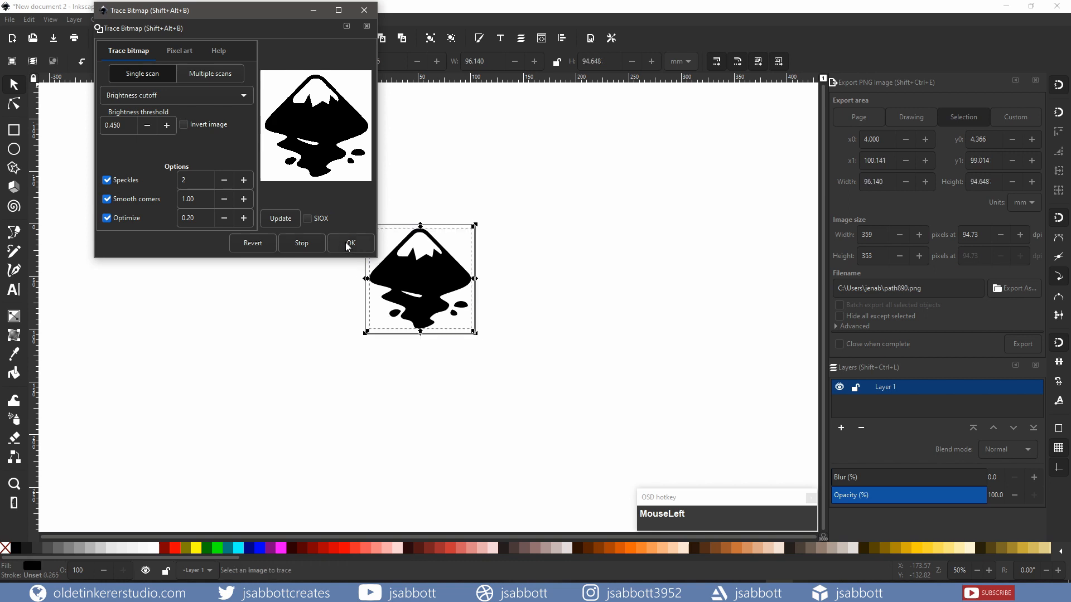
click(363, 12)
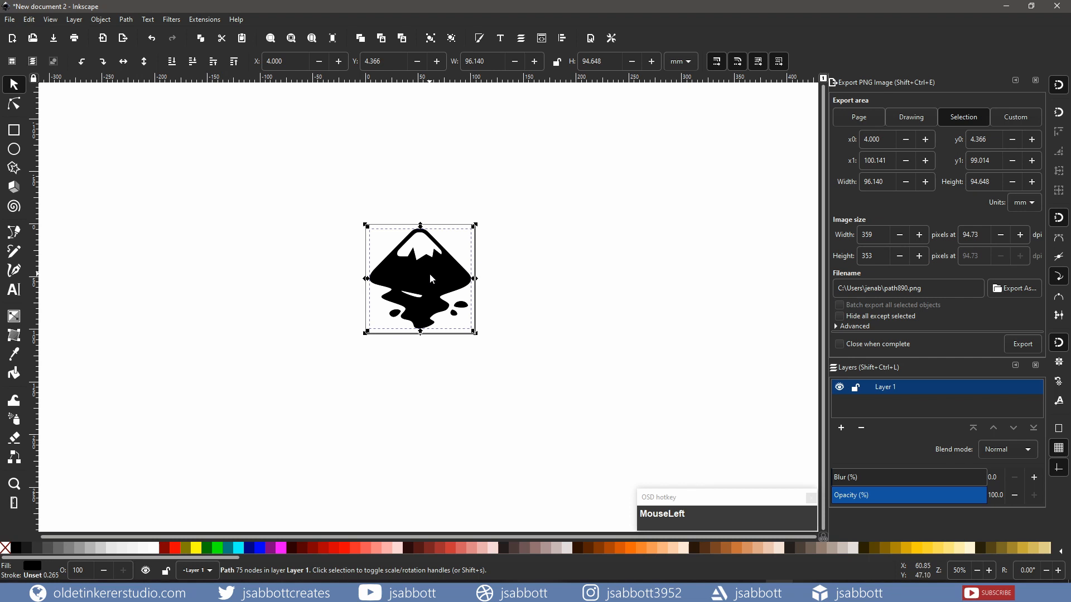
Move the traced path off the page, left of the original image to about X -140 mm, and inspect its nodes.
drag(431, 279, 277, 274)
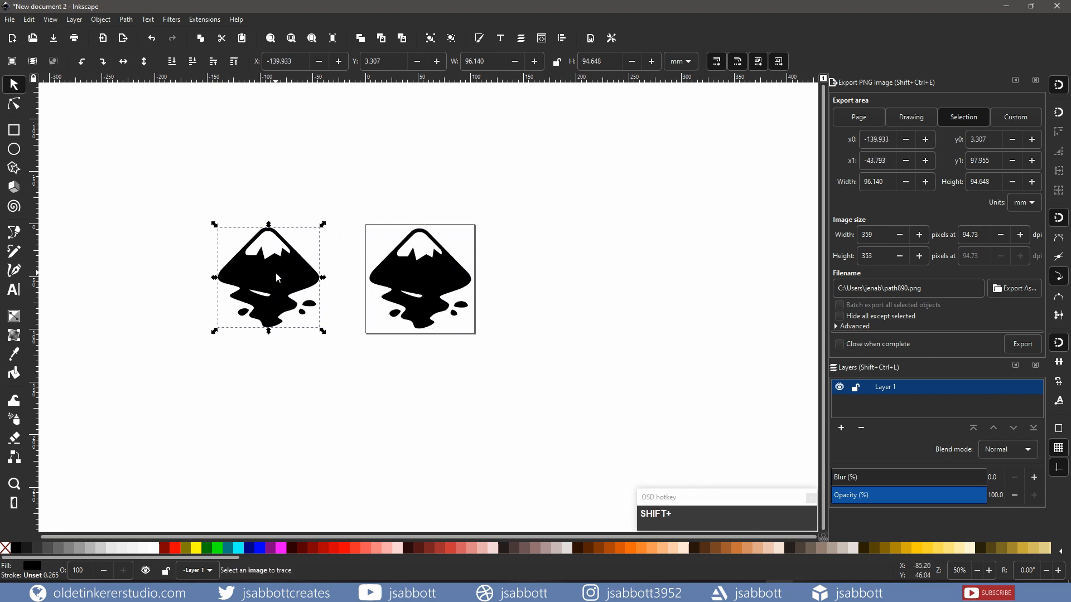
click(15, 105)
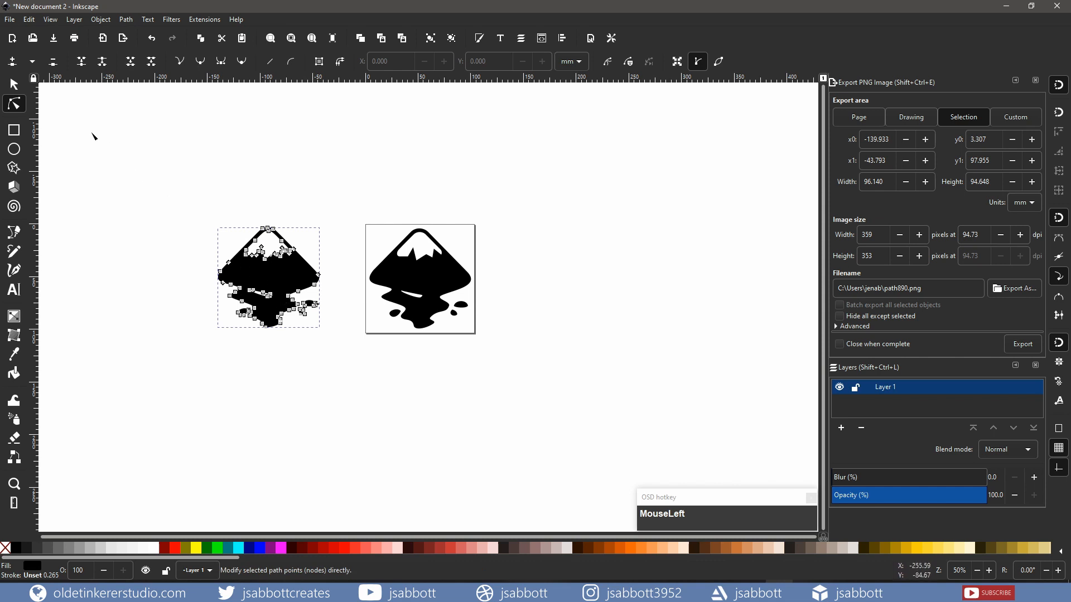
click(14, 84)
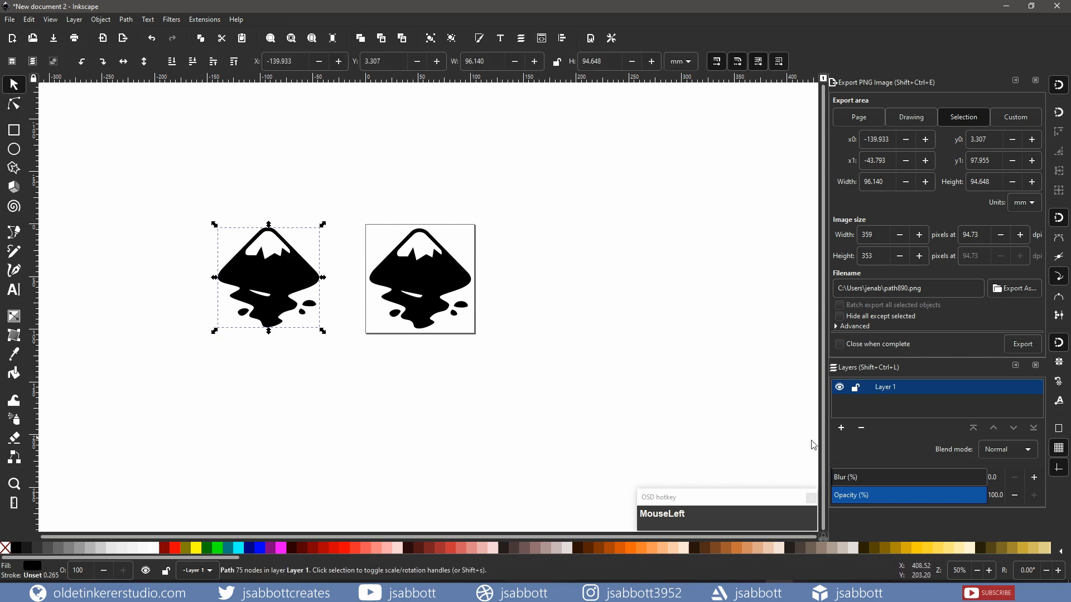
Add a new layer named Layer 2 below the current layer.
click(841, 429)
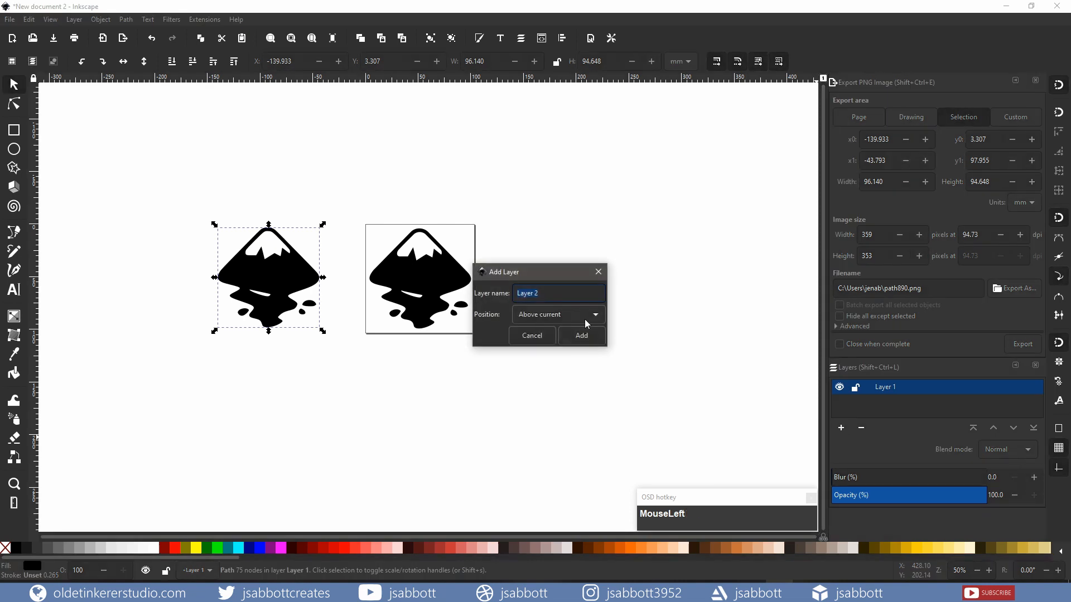
click(587, 321)
click(555, 332)
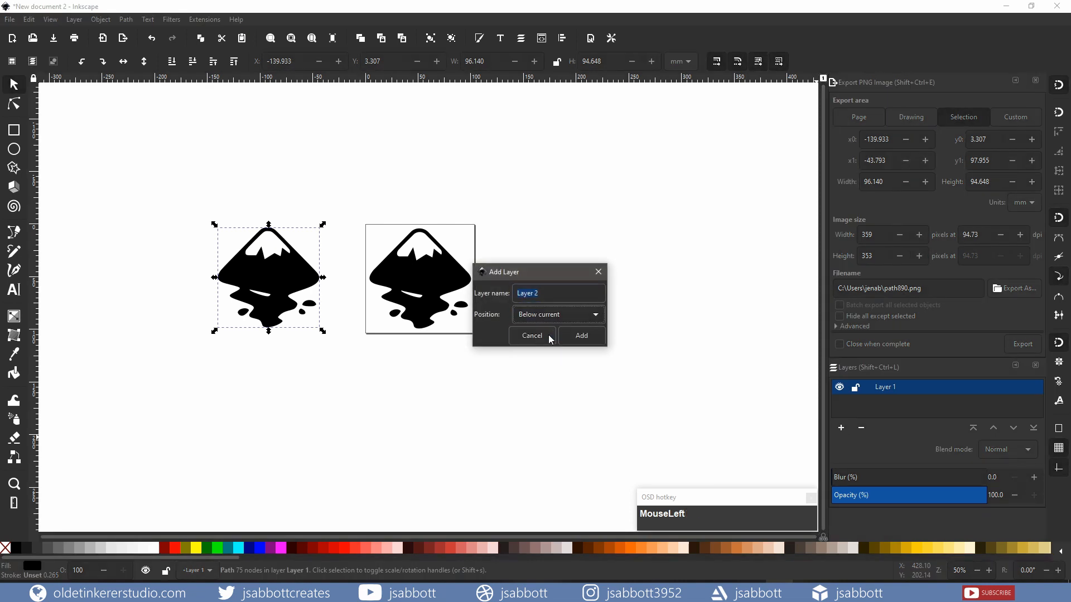
click(580, 336)
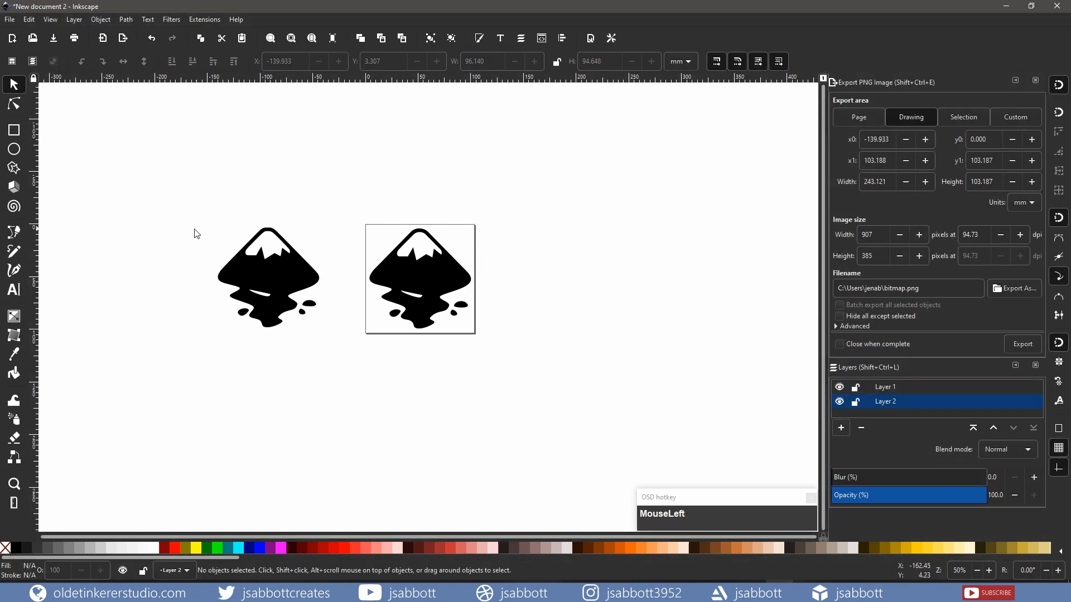
Draw a rectangle about 143 by 132 mm behind the traced logo on Layer 2 and fill it purple.
click(14, 130)
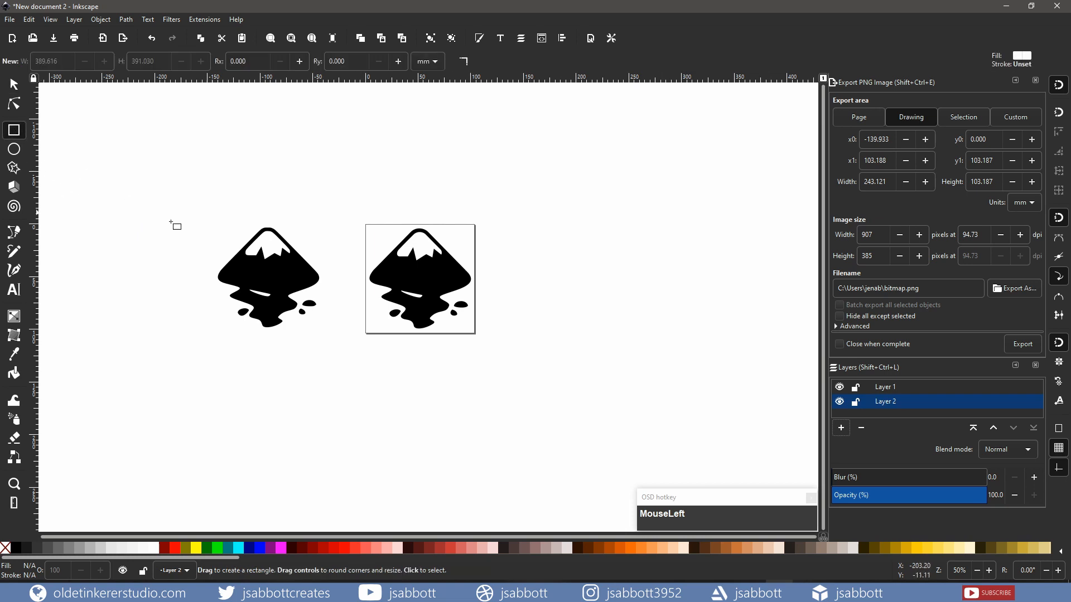
drag(201, 219, 349, 352)
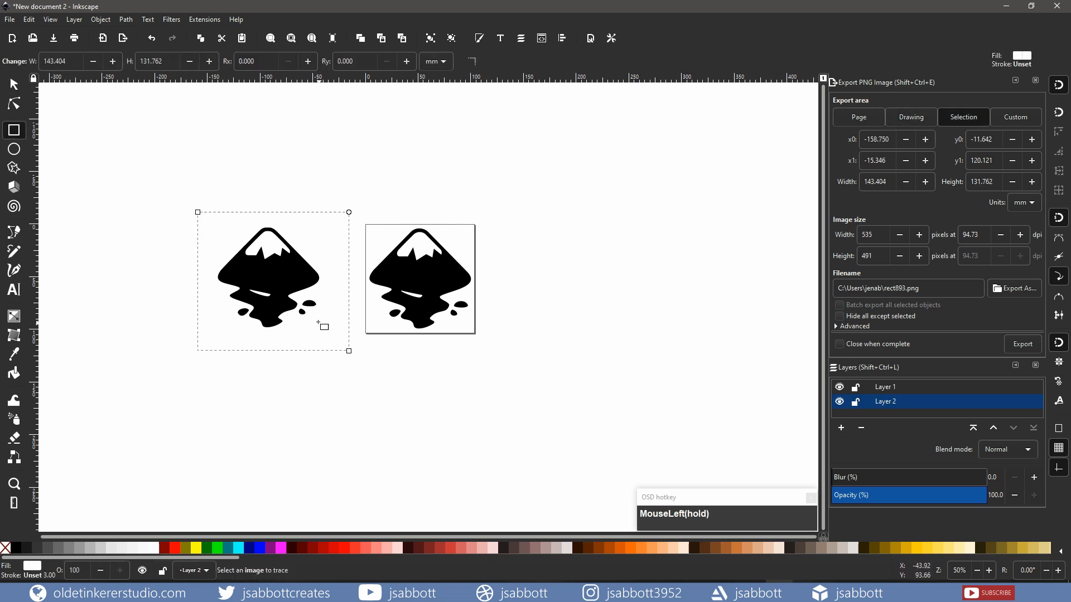
click(273, 549)
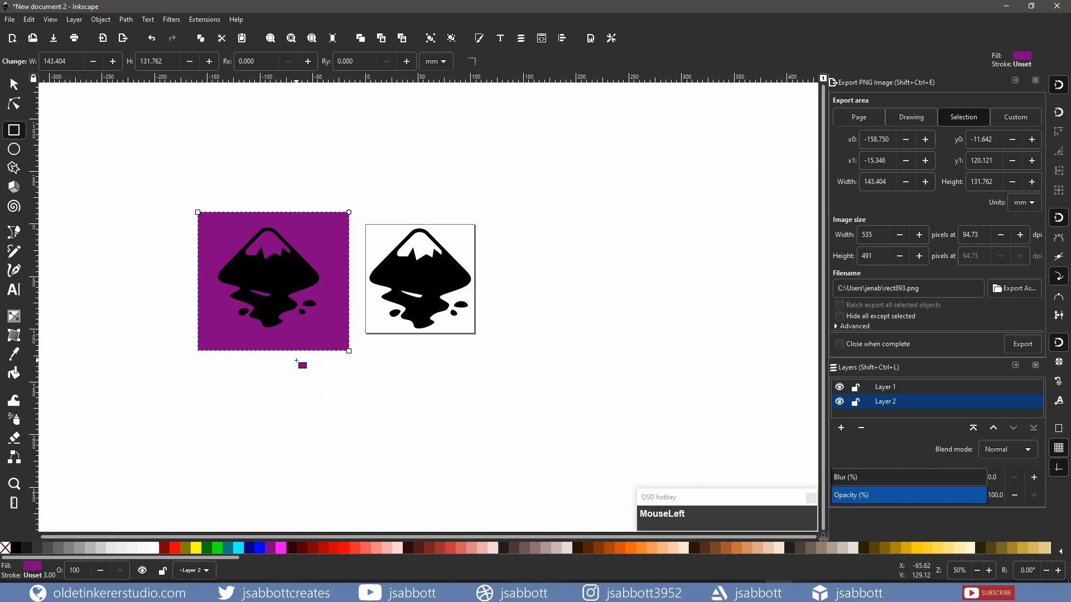
Fill the snow-cap opening and the small slit below it in the traced logo with white on Layer 1, using the Paint Bucket.
click(14, 104)
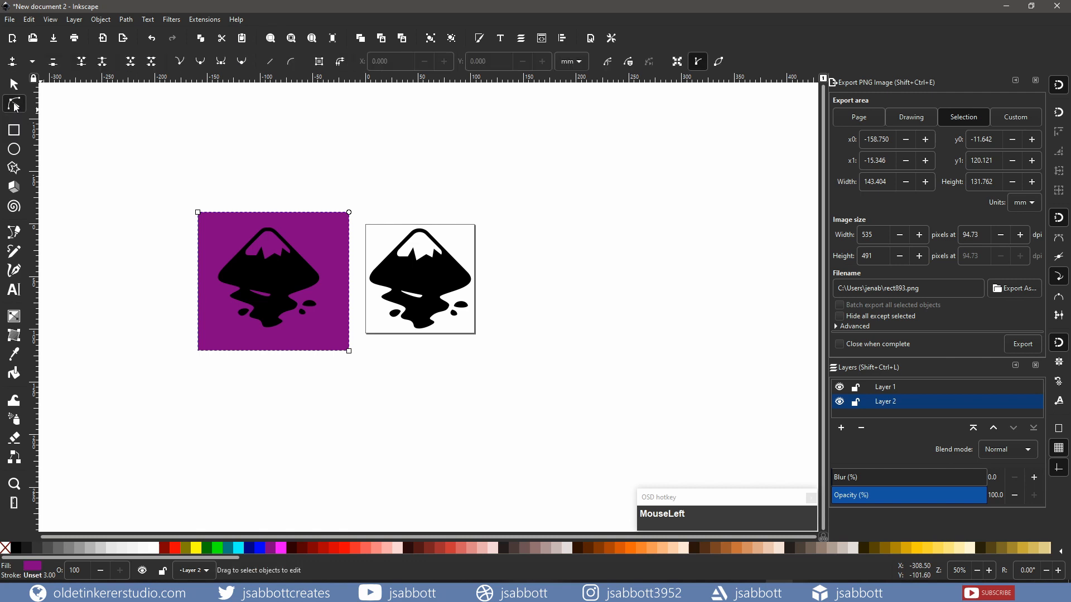
click(271, 277)
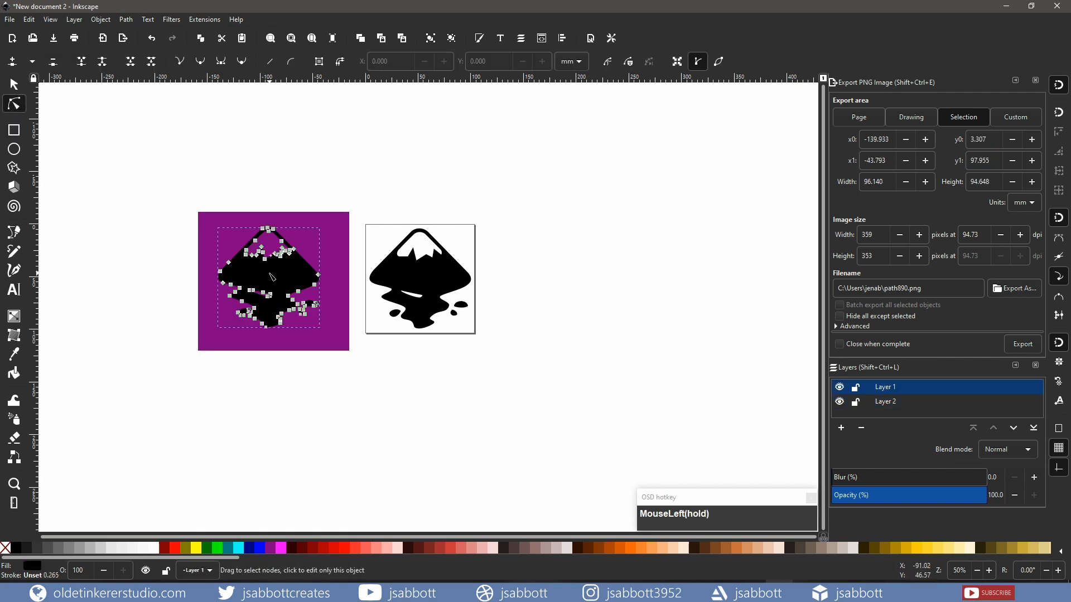
click(150, 276)
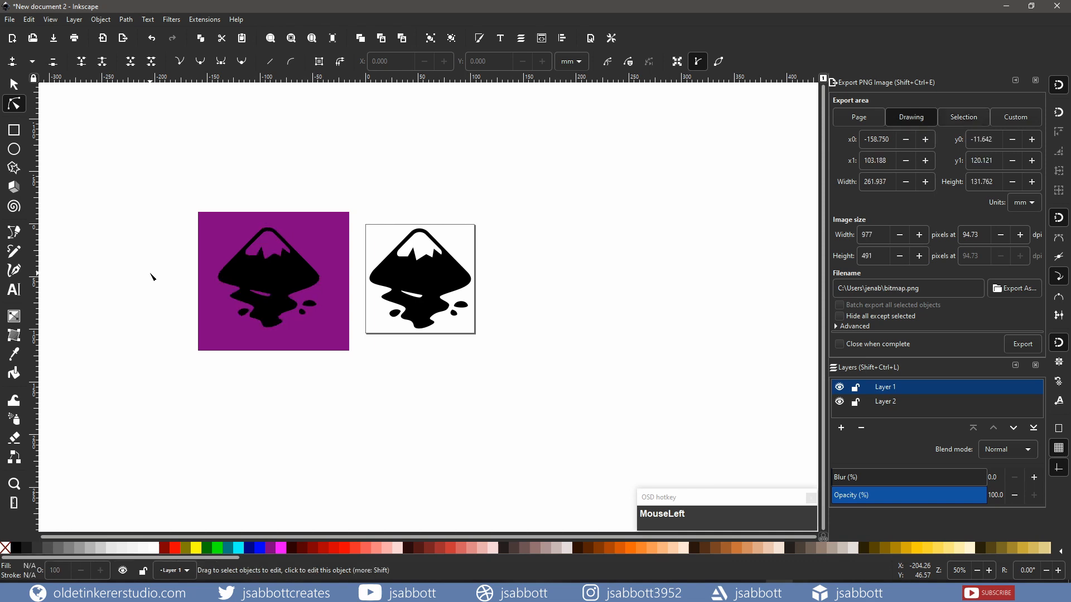
click(154, 548)
click(14, 373)
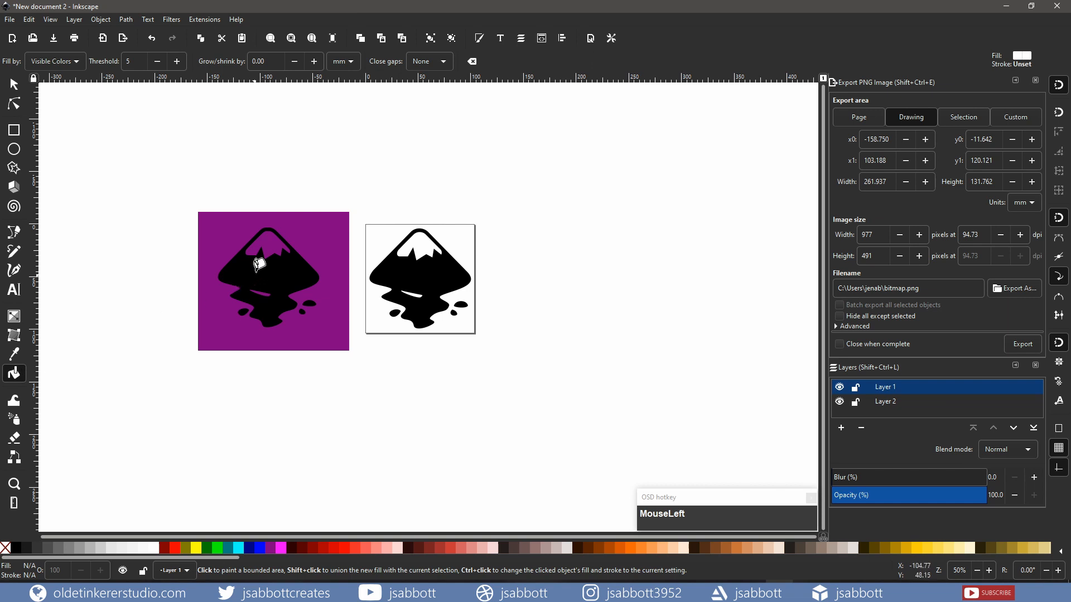
click(274, 239)
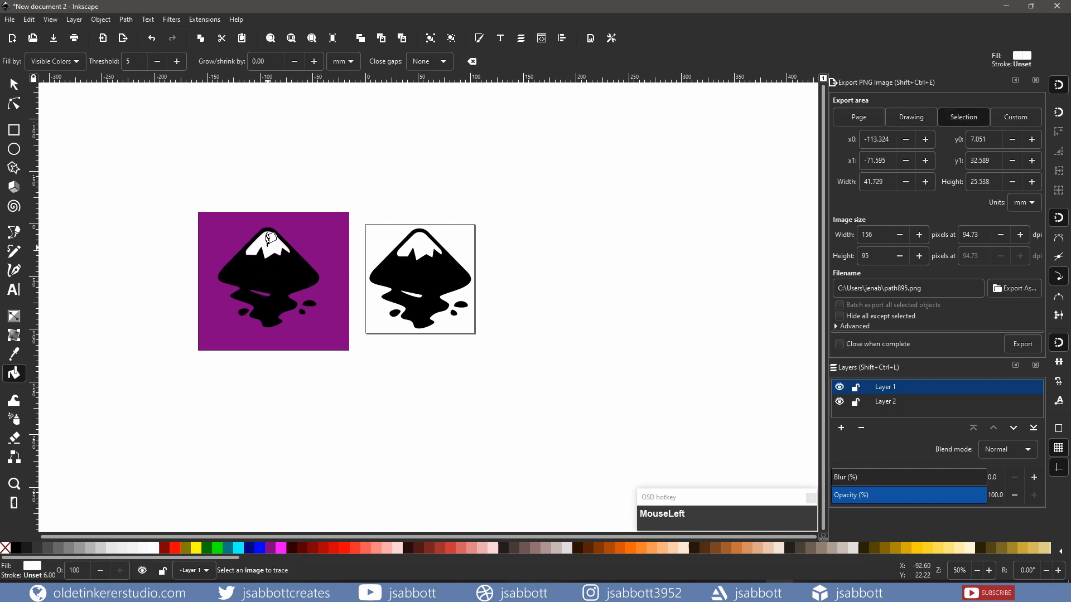
click(266, 286)
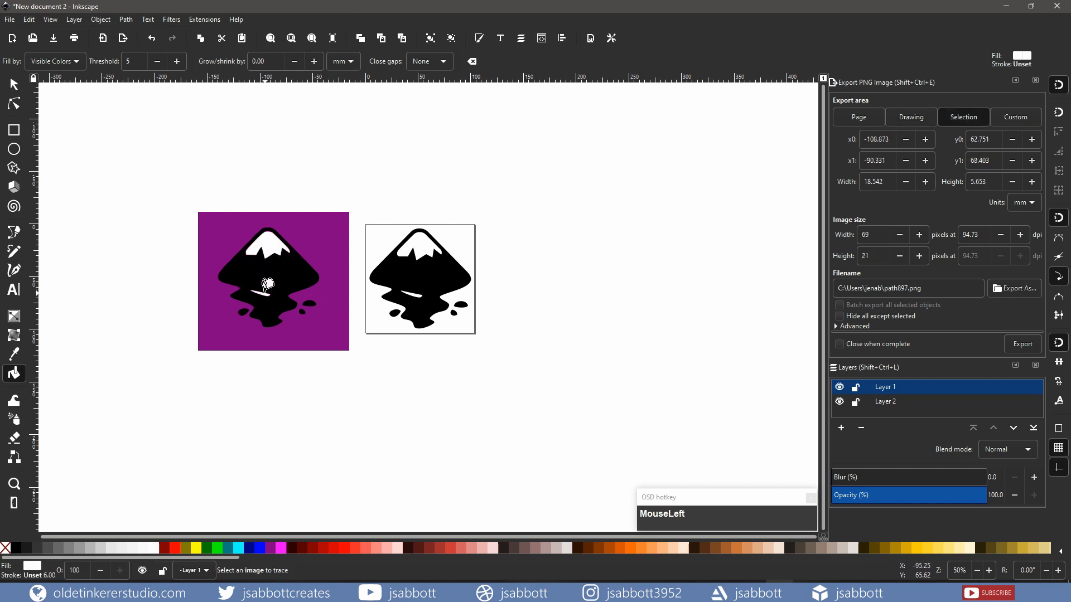
Apply a Dynamic Offset to the white snow cap and expand it slightly to about 42.8 by 26.6 mm.
ctrl+scroll(142, 337, up, 3)
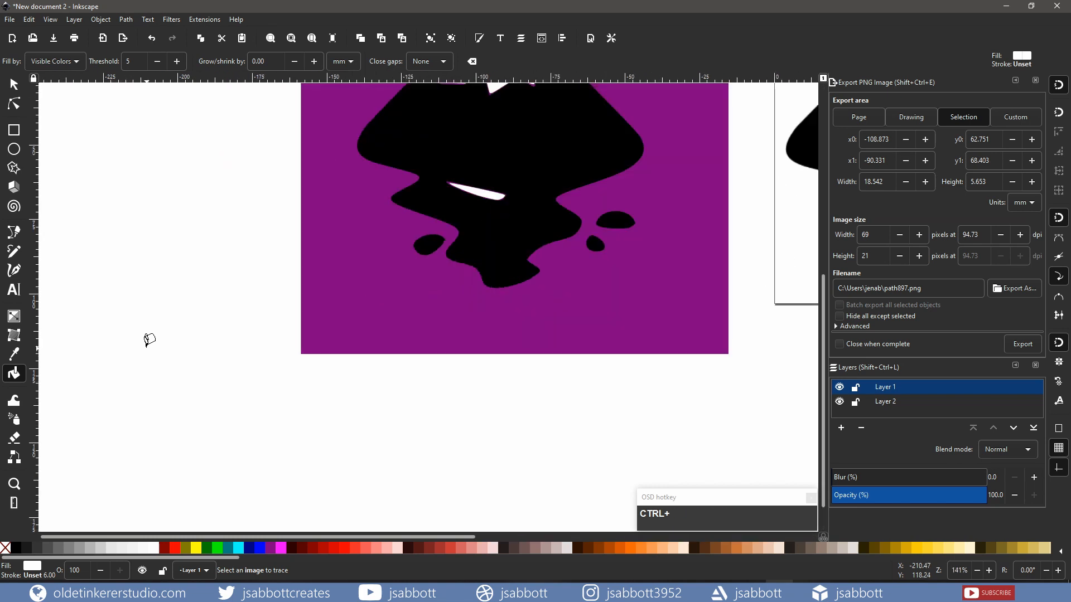
ctrl+scroll(176, 318, up, 1)
mouse_move(258, 227)
middle_down()
mouse_move(208, 312)
mouse_move(107, 394)
mouse_move(79, 448)
middle_up()
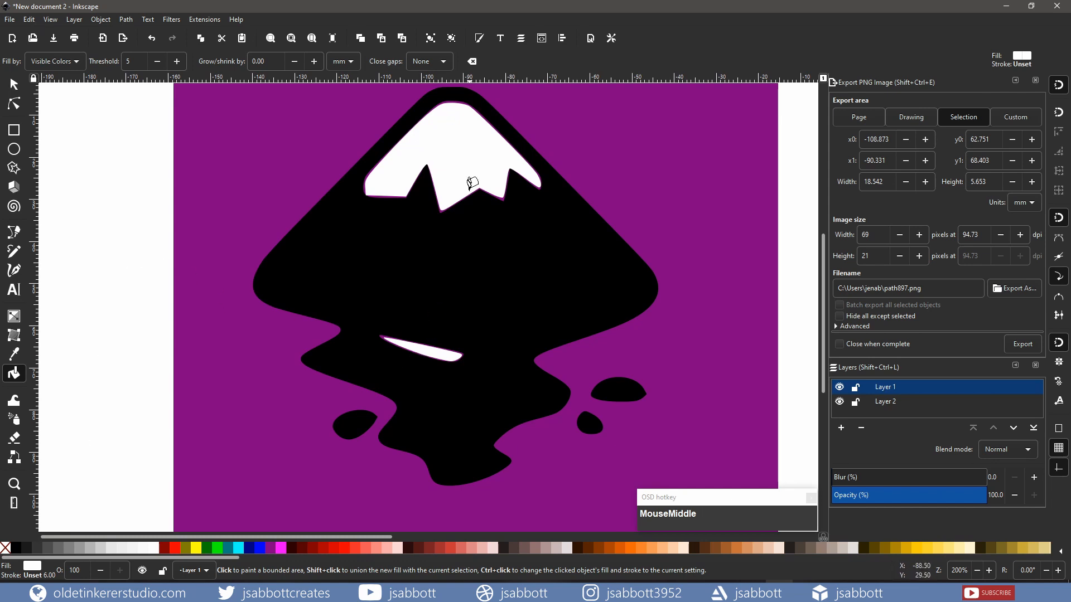
click(294, 229)
click(14, 104)
click(471, 144)
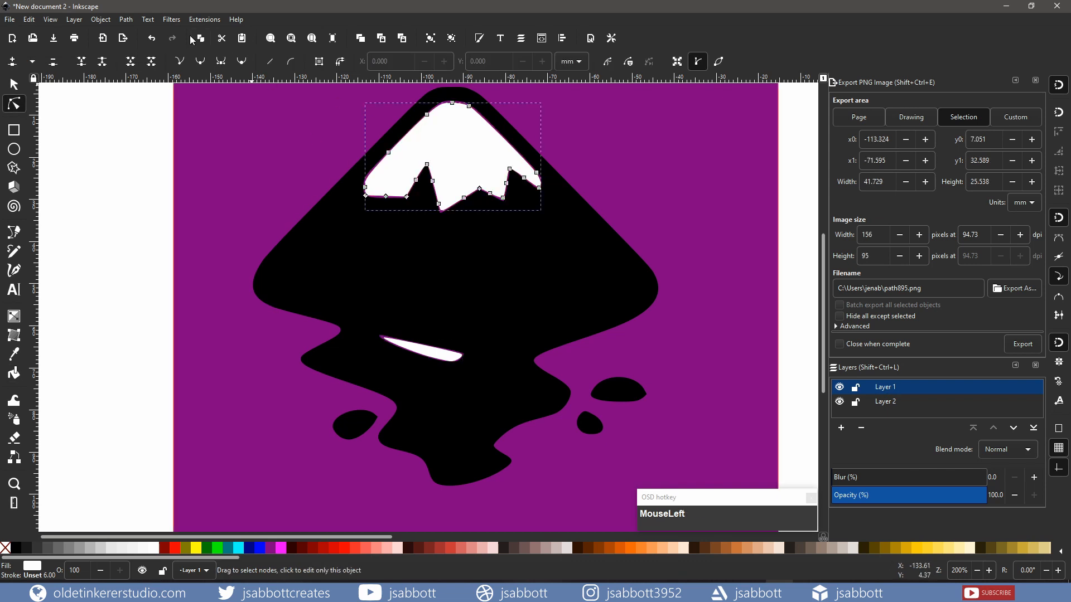
click(126, 20)
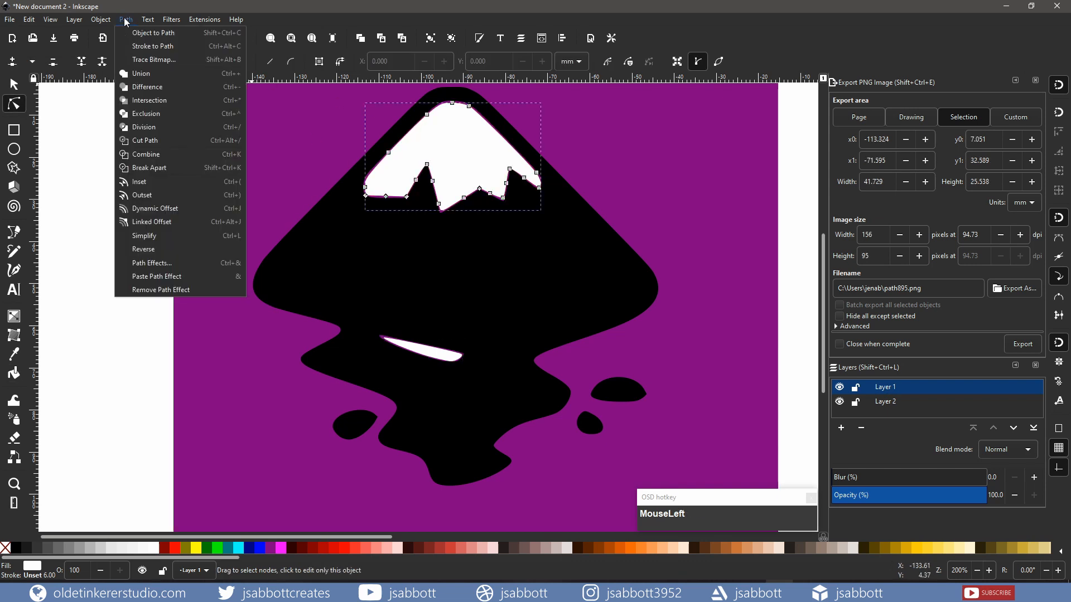
click(172, 208)
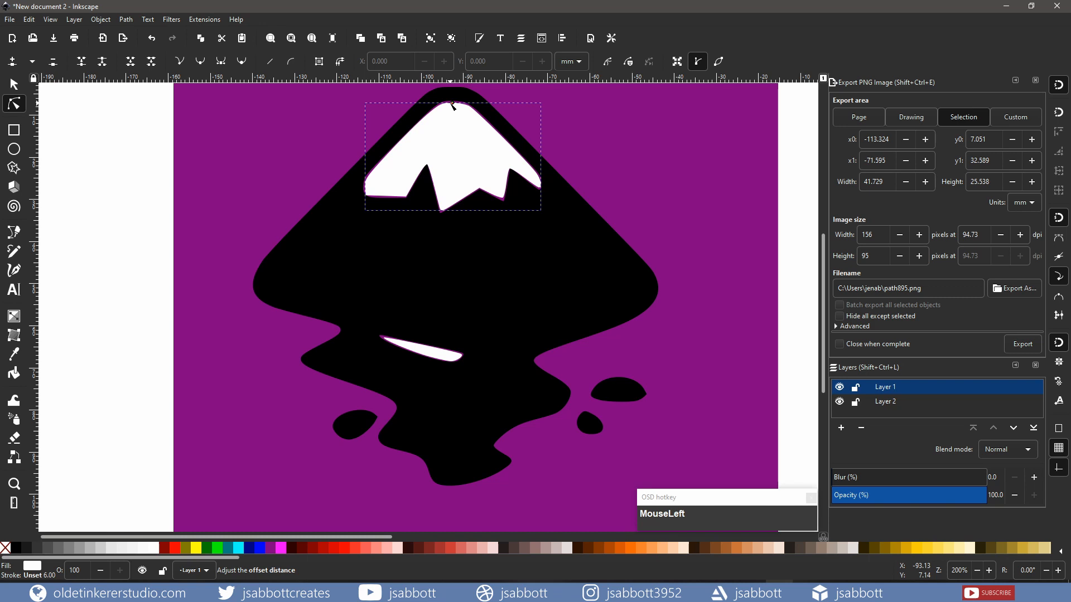
drag(452, 104, 452, 102)
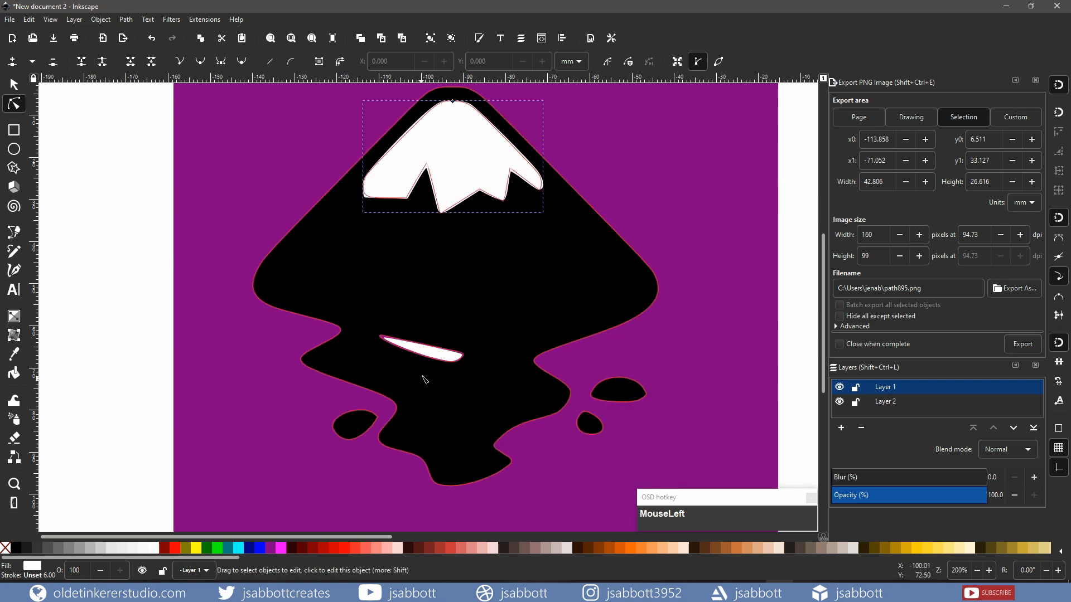
Apply a Dynamic Offset to the small white slit shape and expand it to about 20 by 7.2 mm.
click(415, 345)
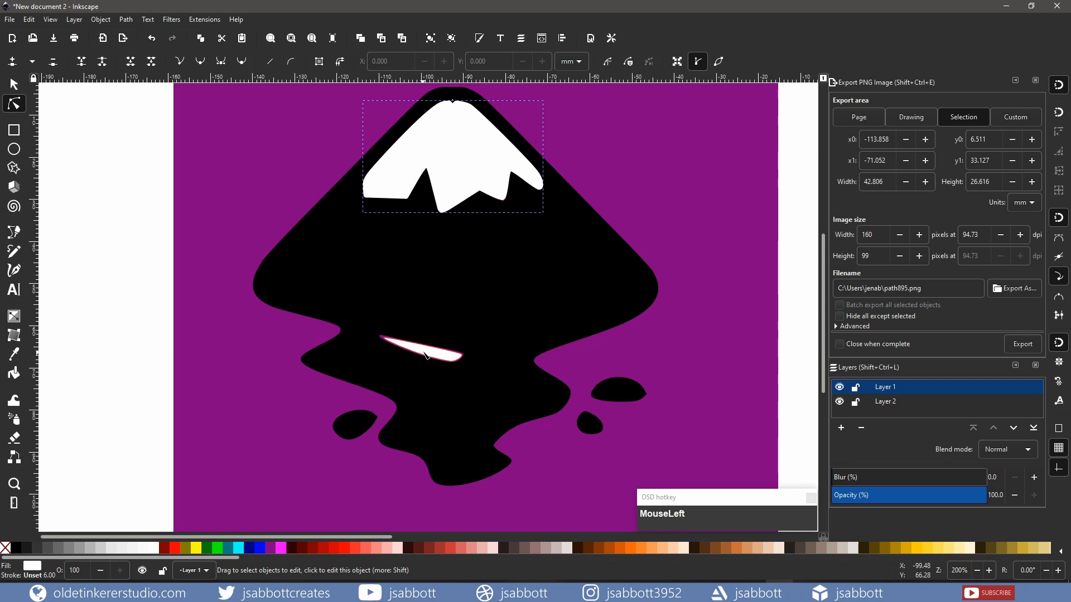
click(125, 20)
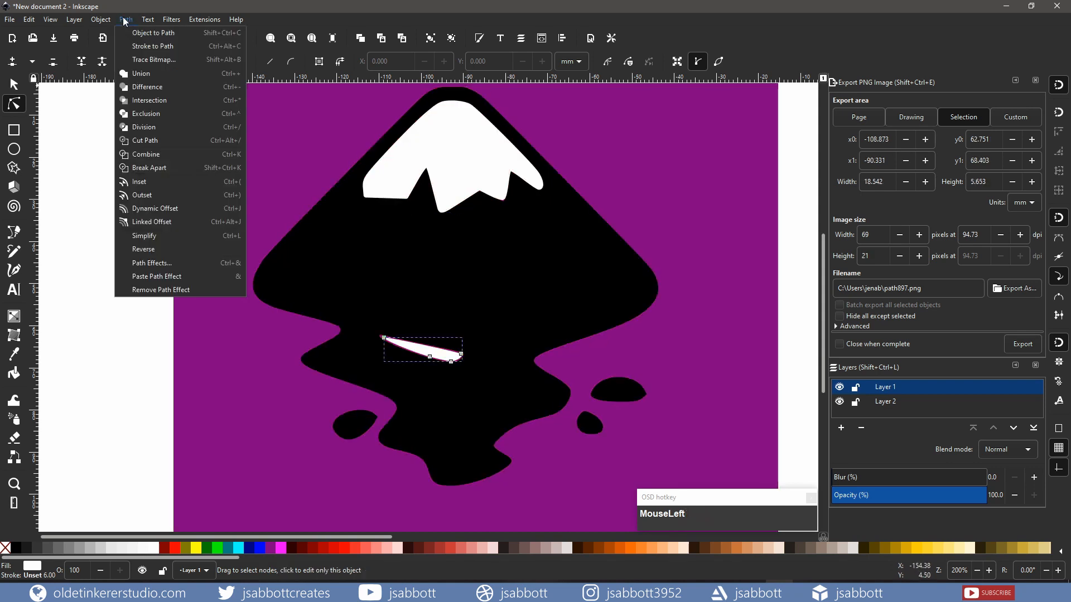
click(184, 208)
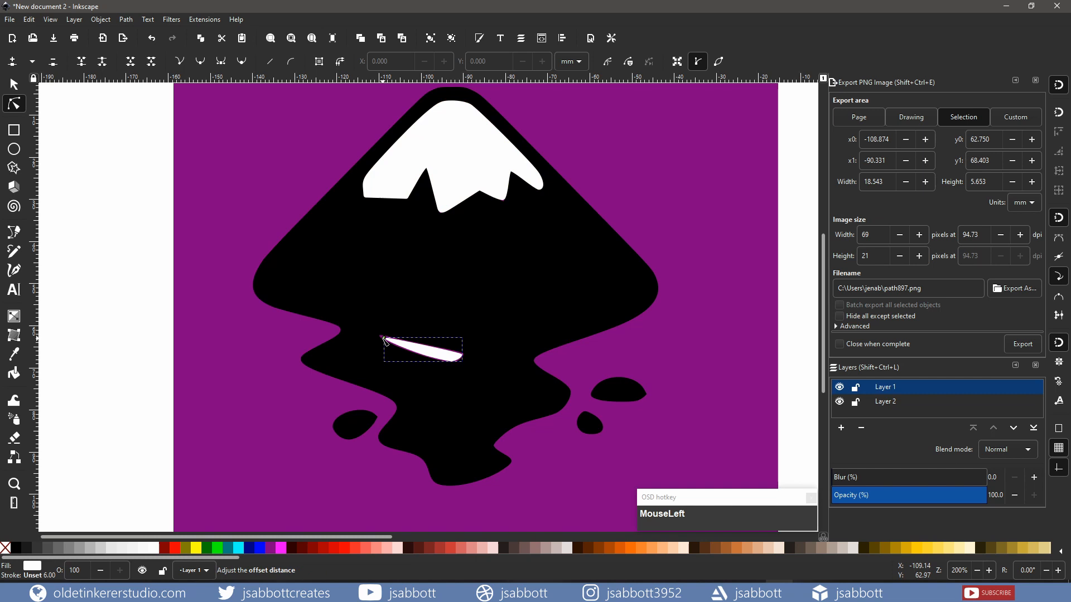
drag(385, 339, 383, 338)
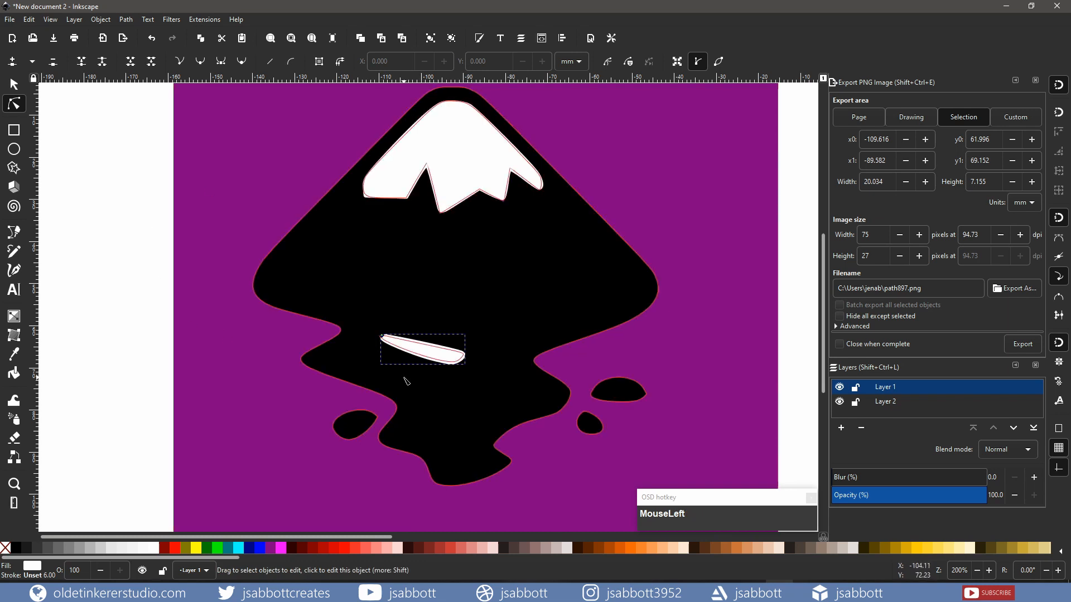
Delete Layer 2 with its purple rectangle and the original bitmap logo on the page.
click(14, 84)
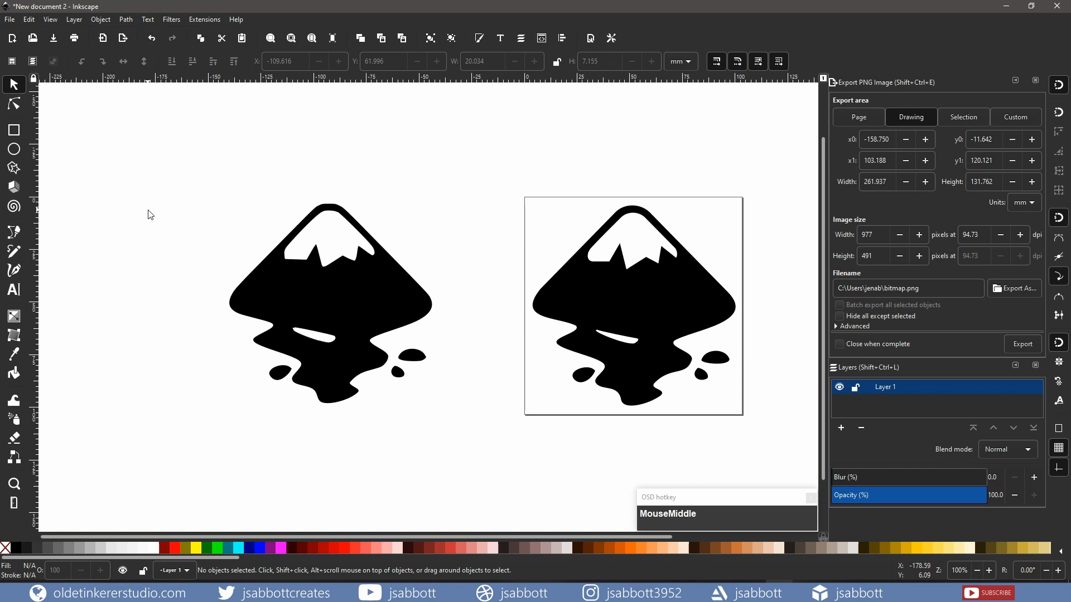
click(625, 295)
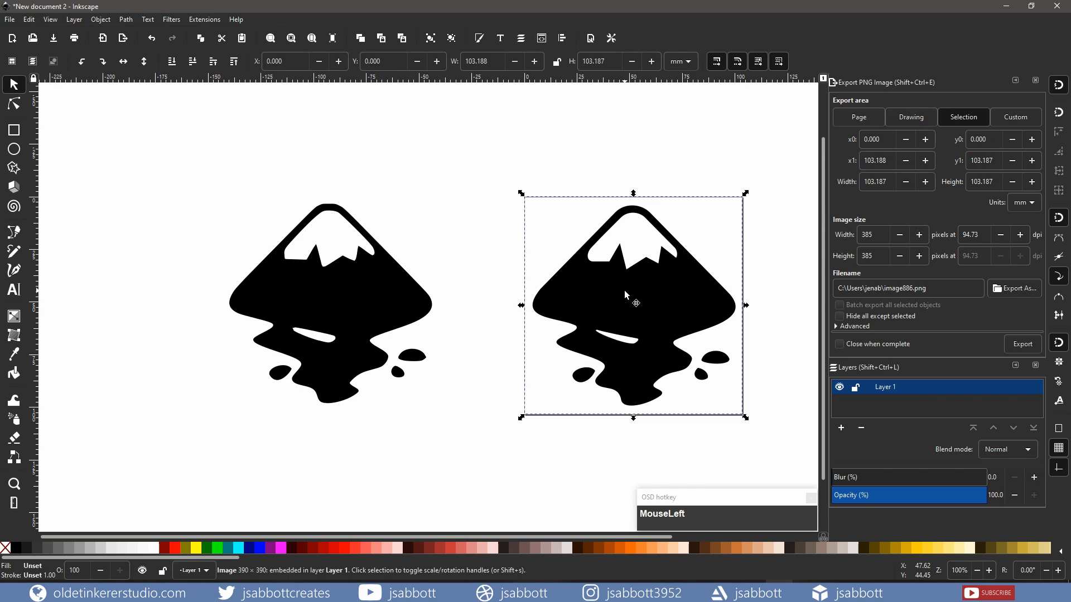
key(Delete)
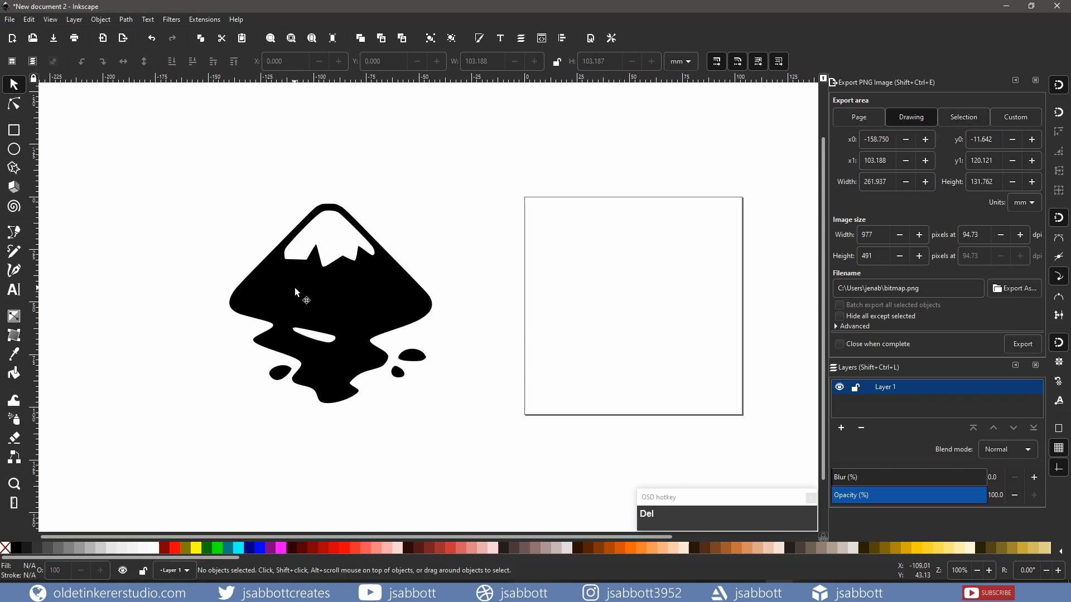
Move the traced logo path onto the page and centre it horizontally and vertically relative to the page.
drag(297, 289, 601, 288)
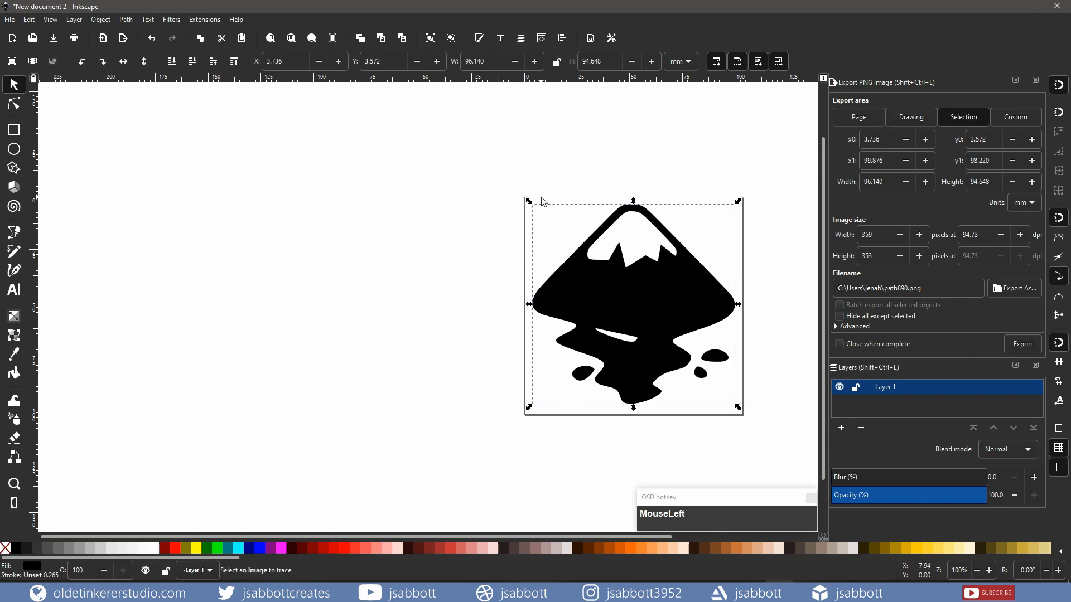
click(561, 38)
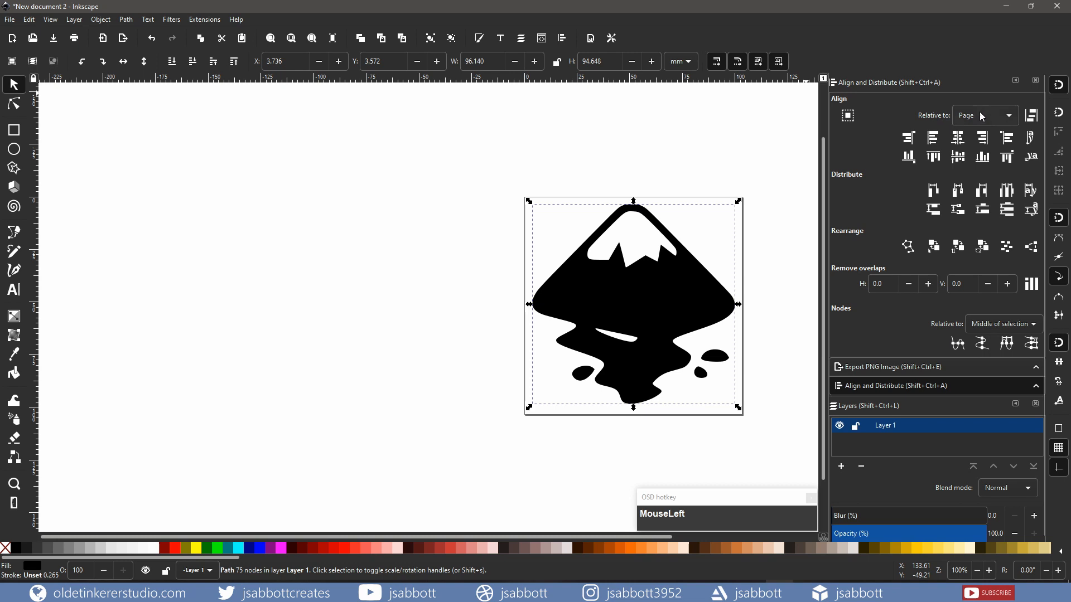
click(957, 138)
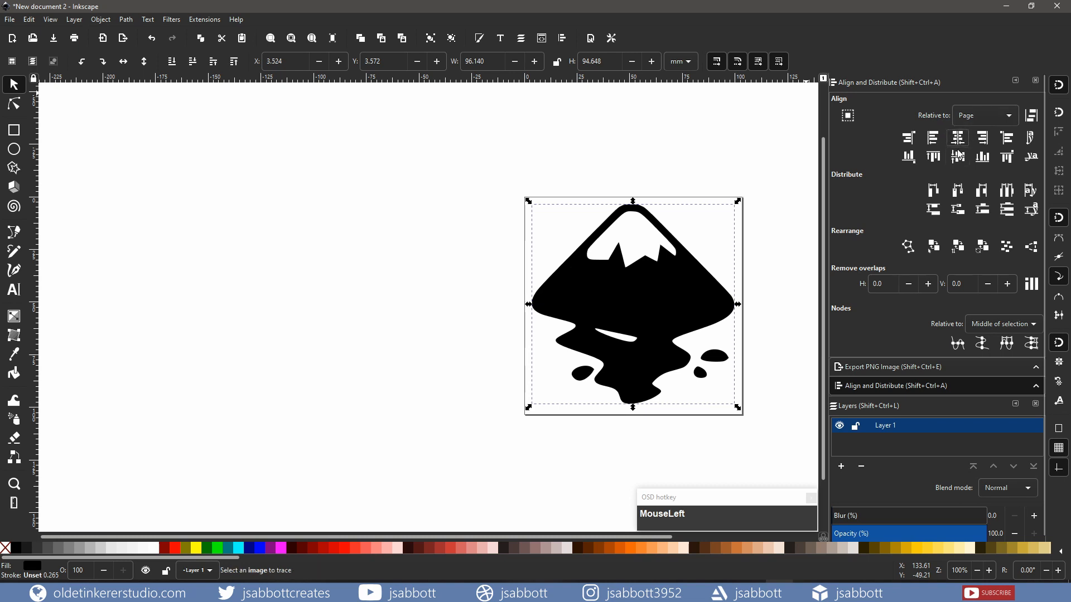
click(957, 157)
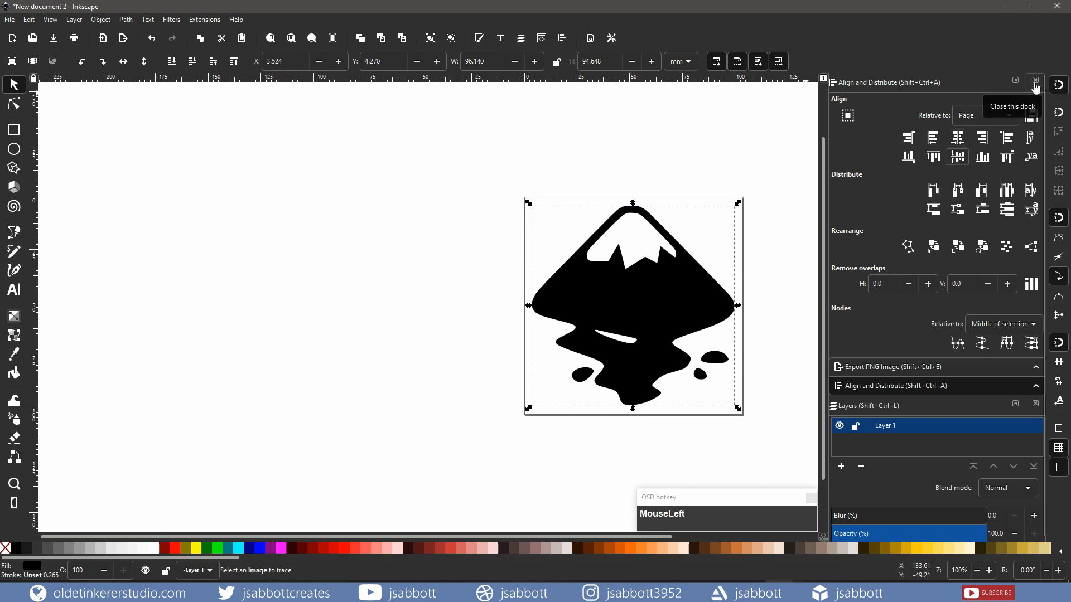
click(1036, 85)
Rename Layer 1 to logo and save the document as logo-svg.svg.
middle_drag(725, 262, 519, 274)
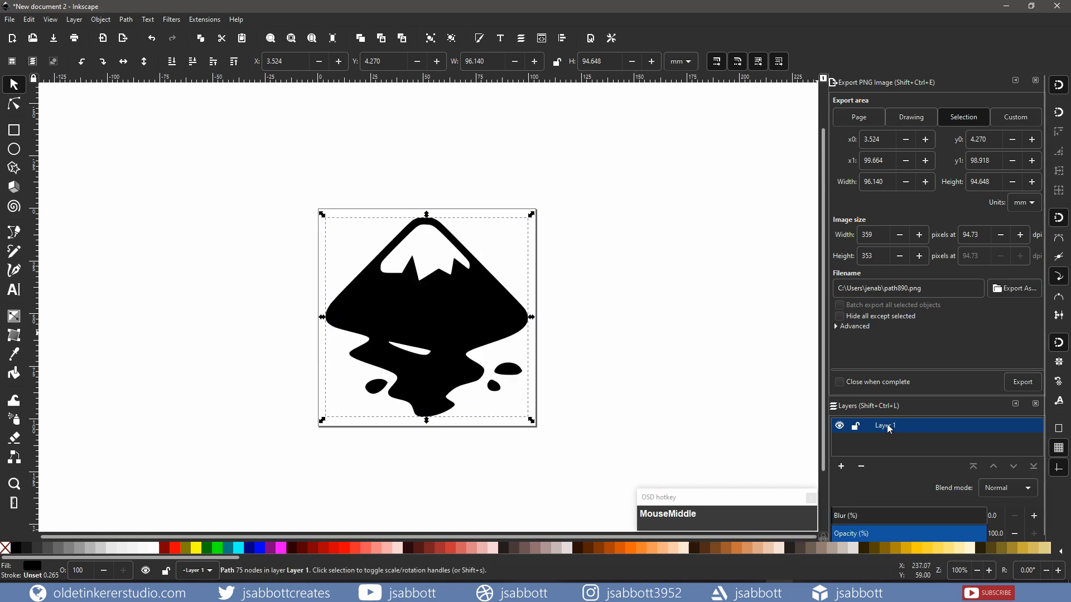
click(888, 427)
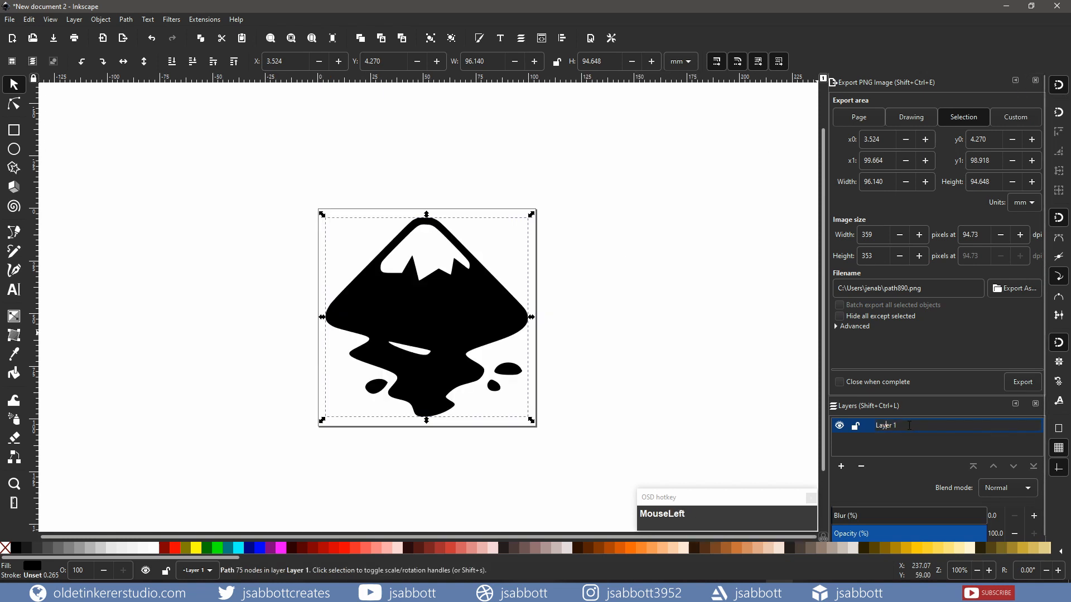
triple_click(873, 428)
text(logo)
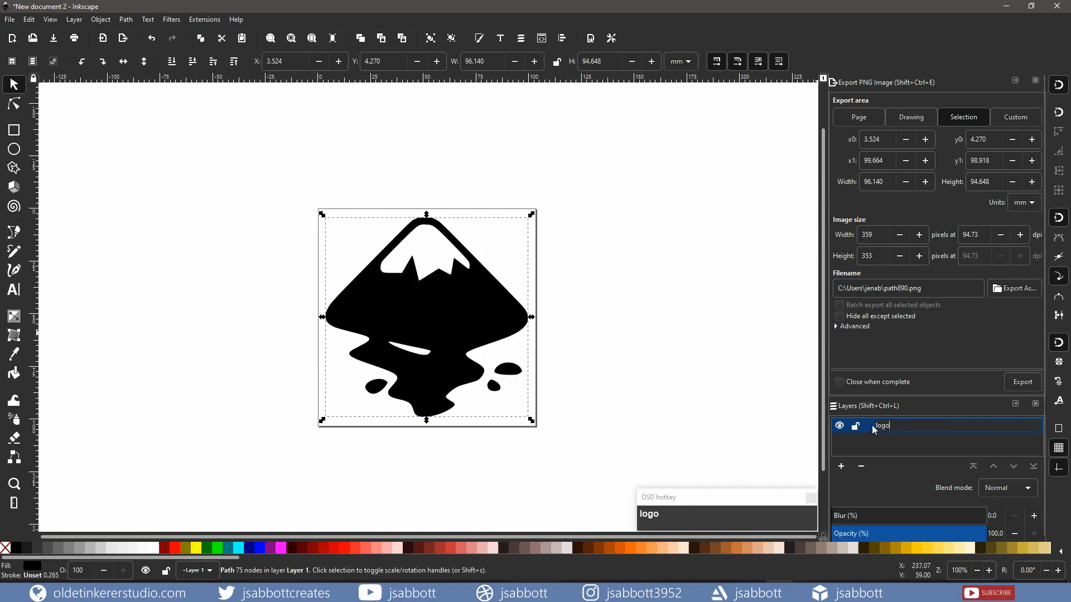
key(Return)
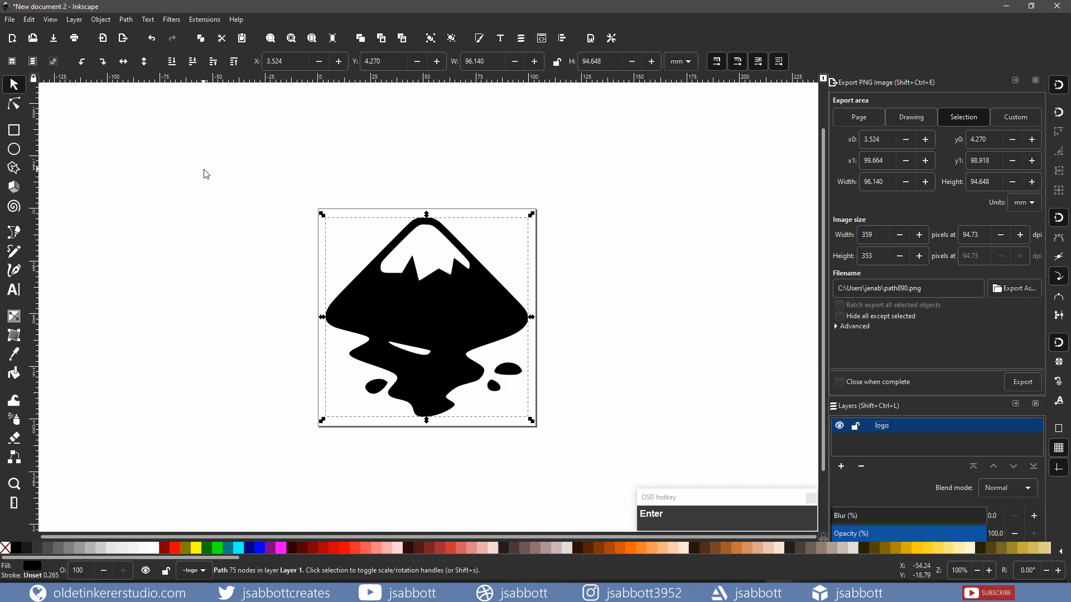
click(9, 21)
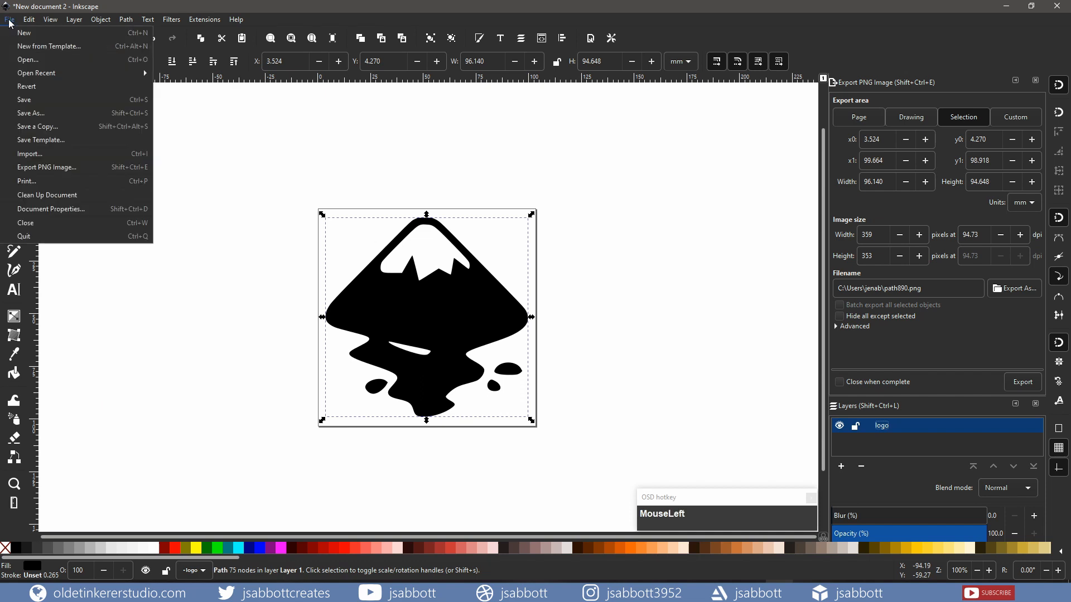
click(39, 113)
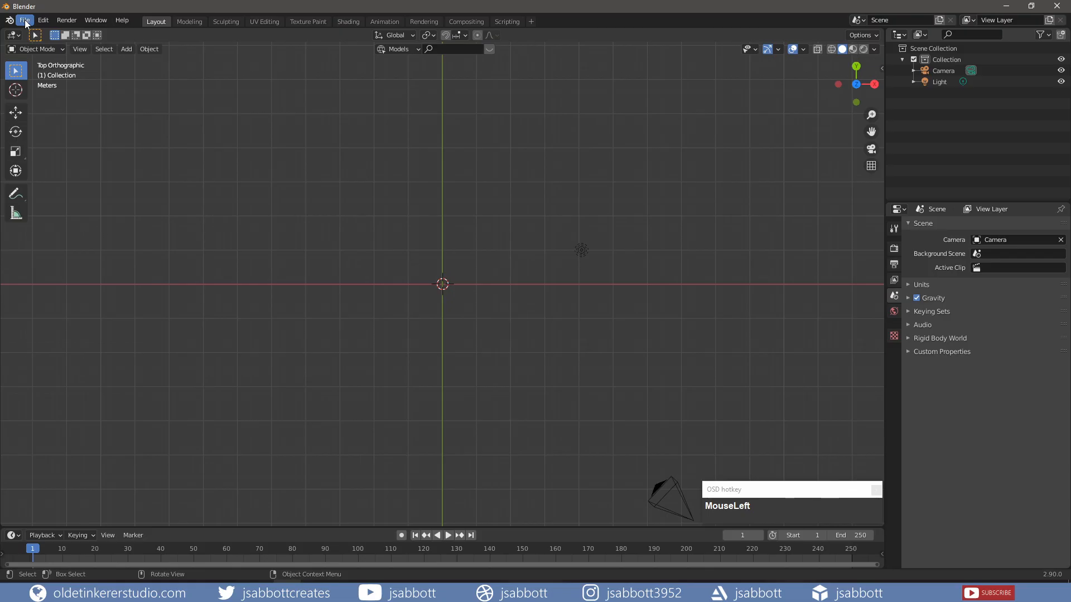
Switch to Blender and import logo-svg.svg as Scalable Vector Graphics.
click(25, 20)
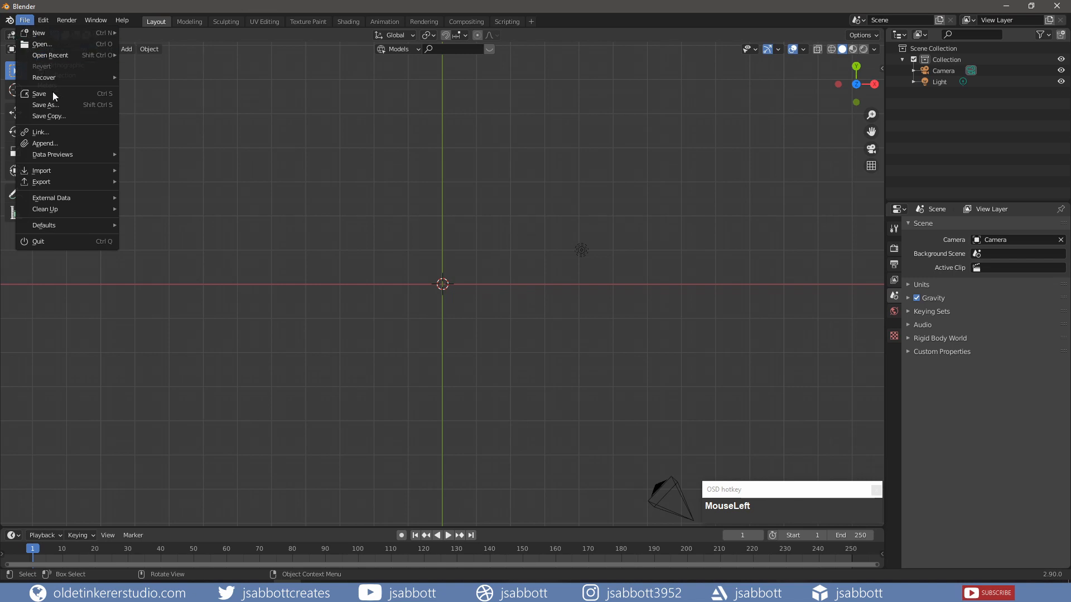
mouse_move(72, 171)
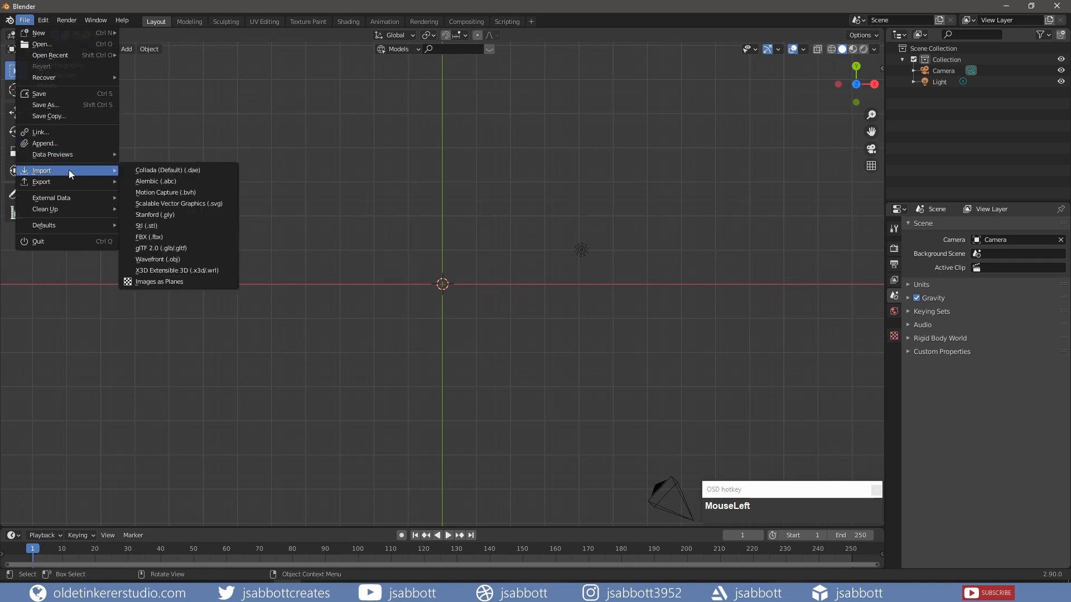
click(176, 204)
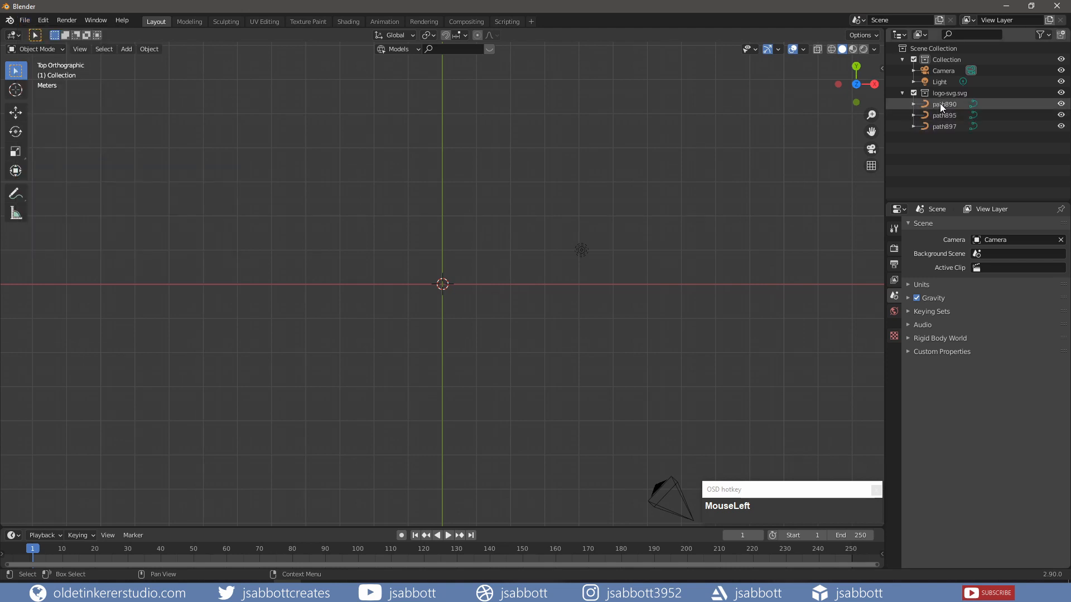
Select the three imported curves path890, path895 and path897 and scale them uniformly by 25.
click(939, 104)
shift+click(944, 126)
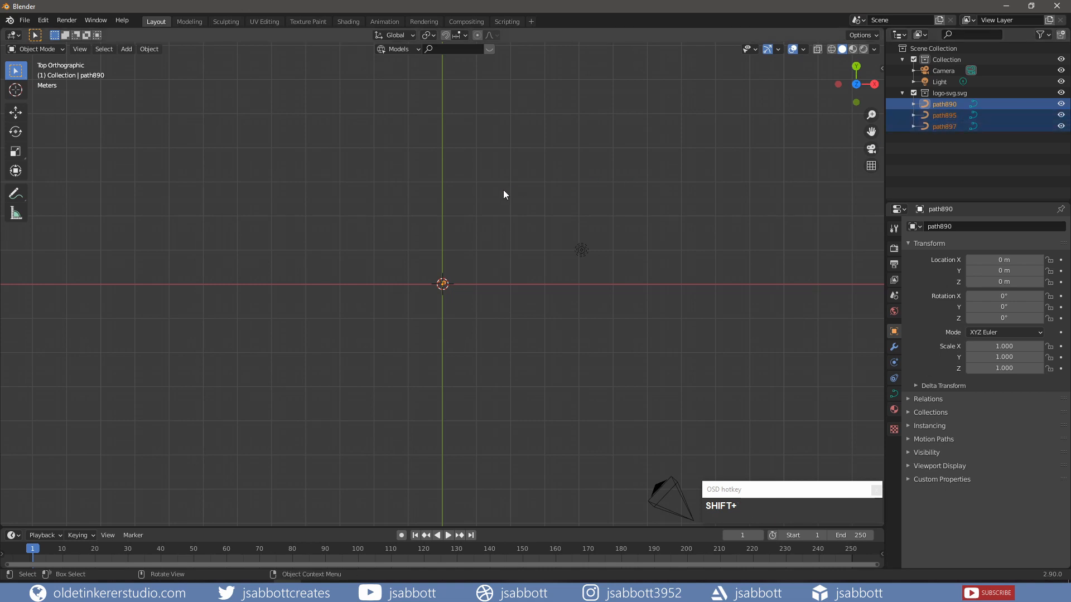
text(s25)
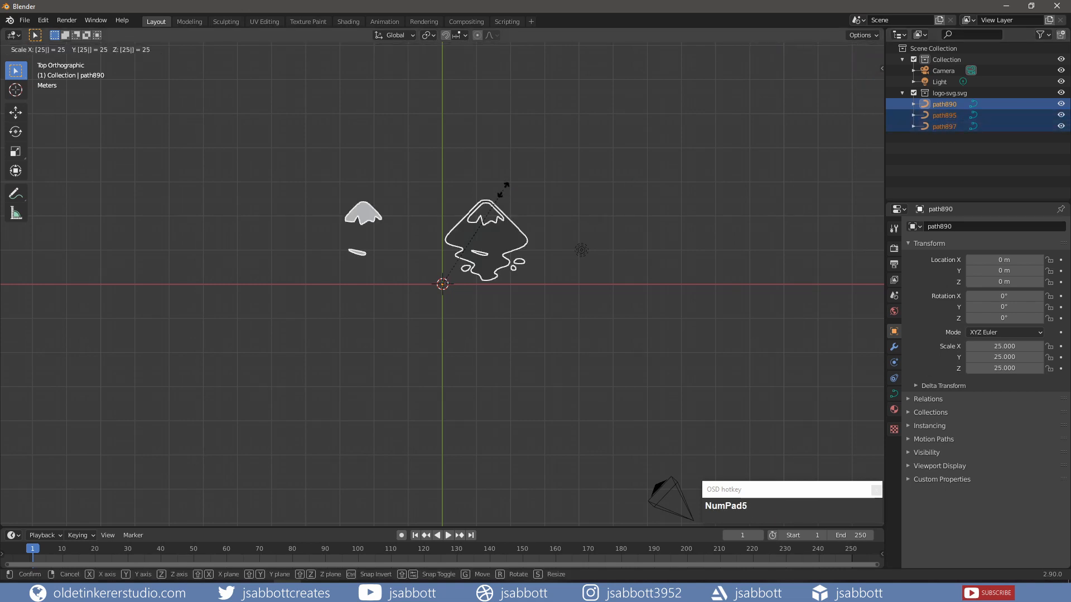
click(555, 179)
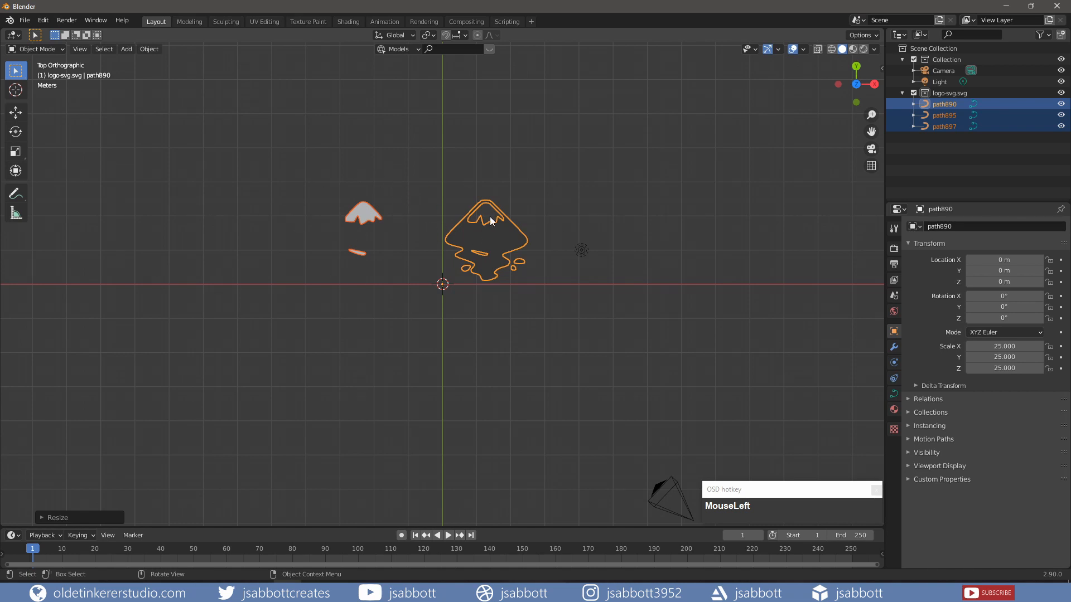
Move the detached snowcap and highlight curves, path895 and path897, about 3.57 m along X into their openings in the logo body.
scroll(550, 198, up, 6)
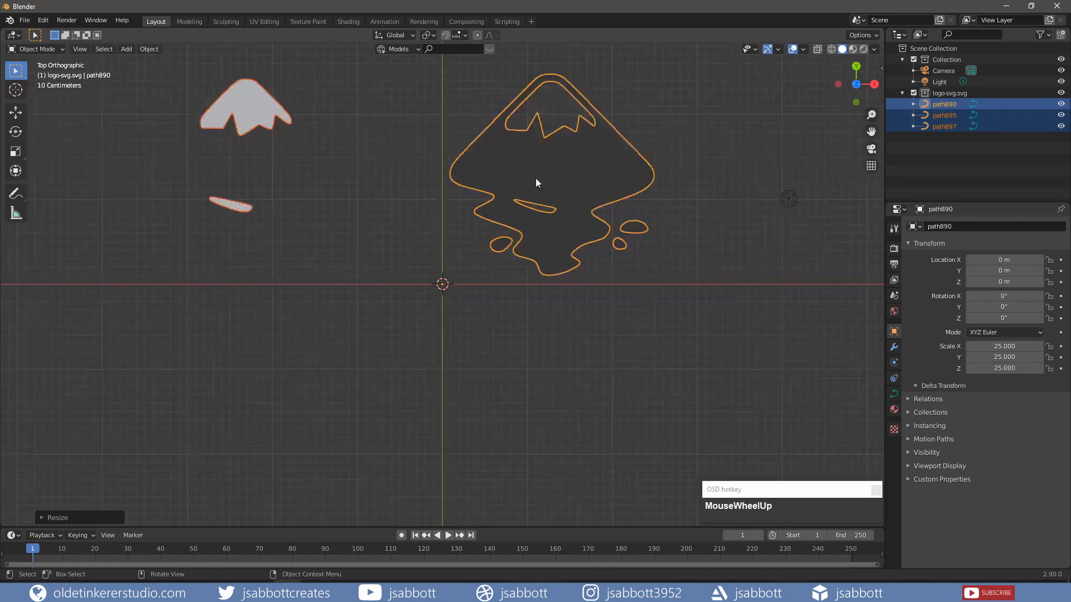
shift+middle_drag(406, 112, 444, 244)
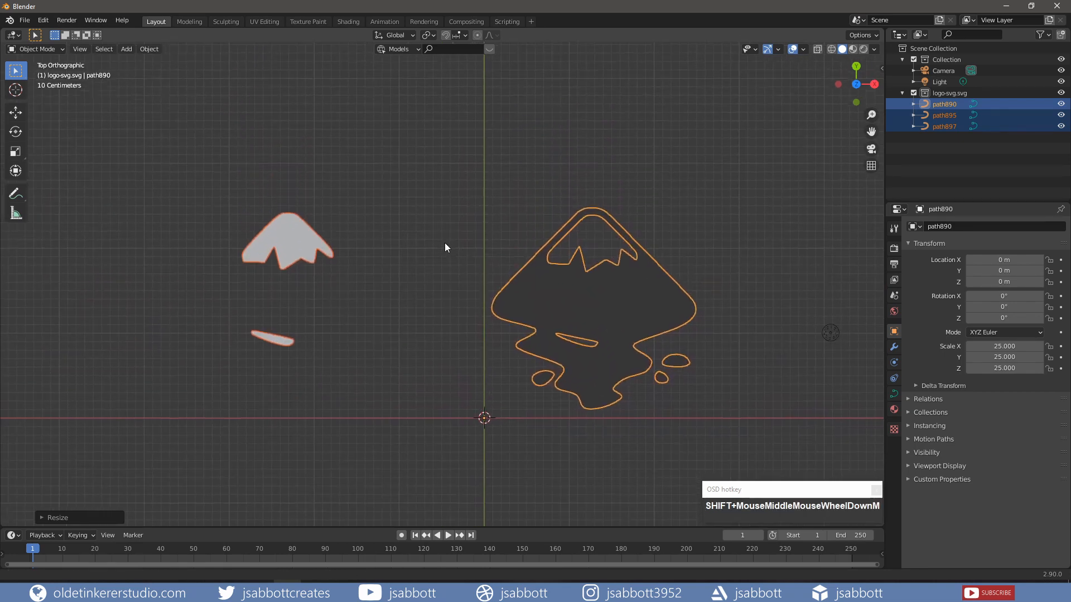
scroll(430, 233, up, 1)
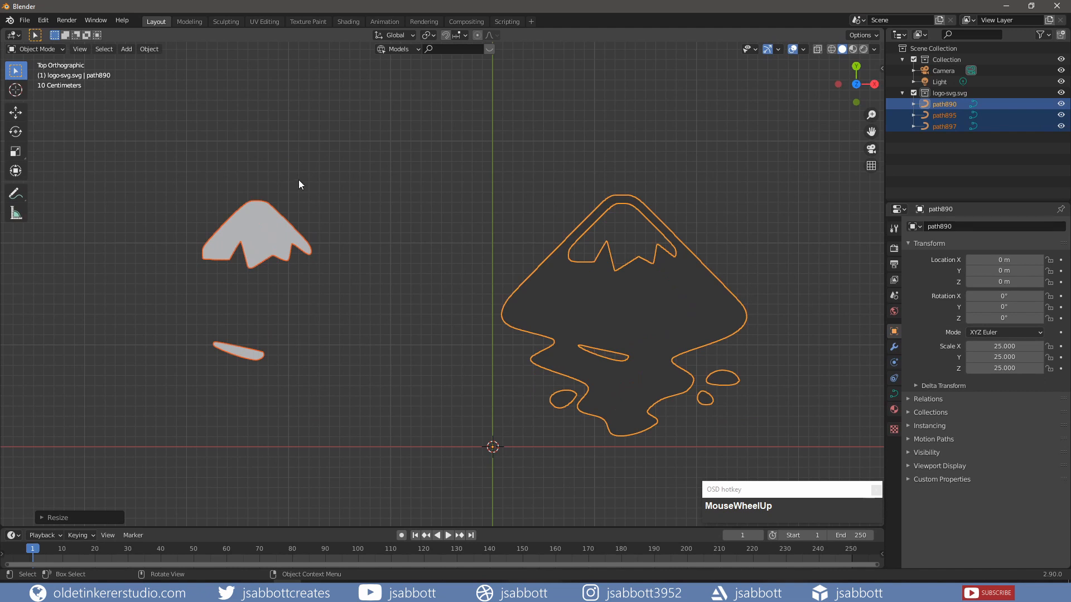
click(266, 215)
click(258, 222)
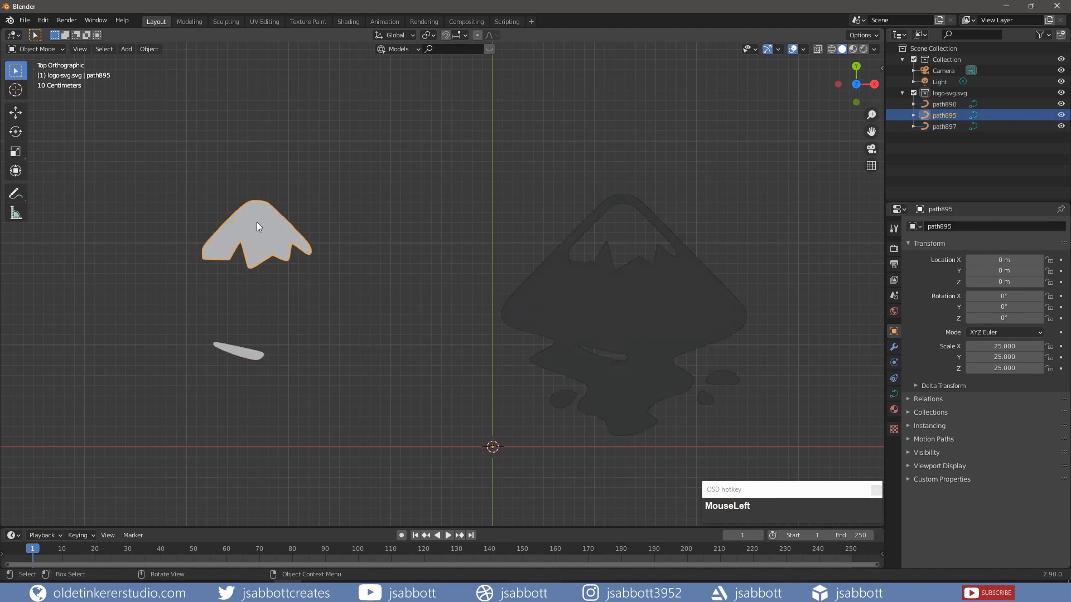
key(g)
key(x)
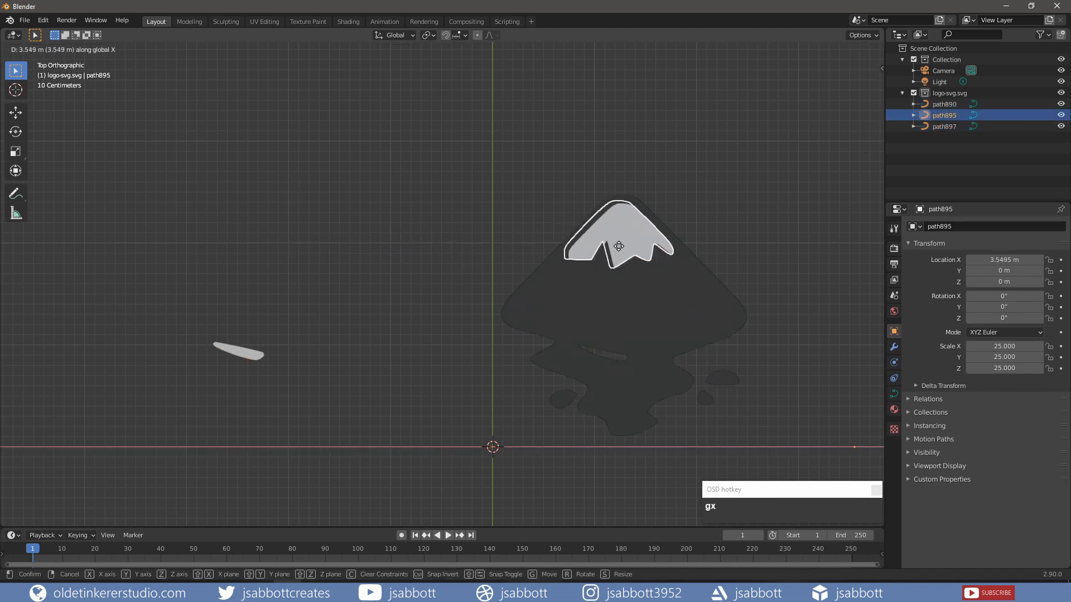
click(610, 377)
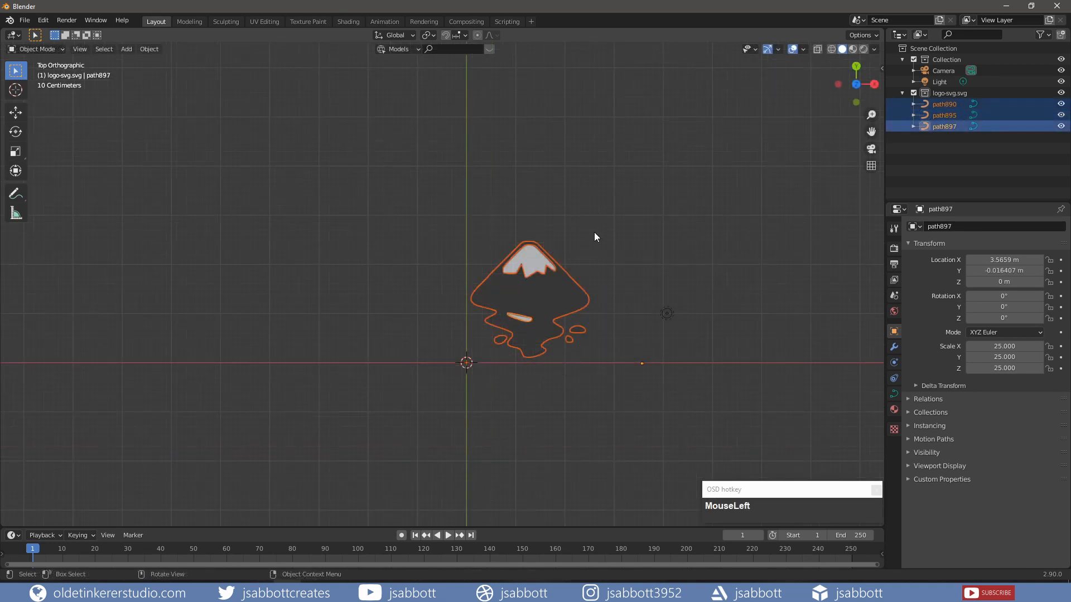
Convert the three selected logo curves to meshes and inspect their geometry in Edit Mode with path890 made active.
right_click(540, 288)
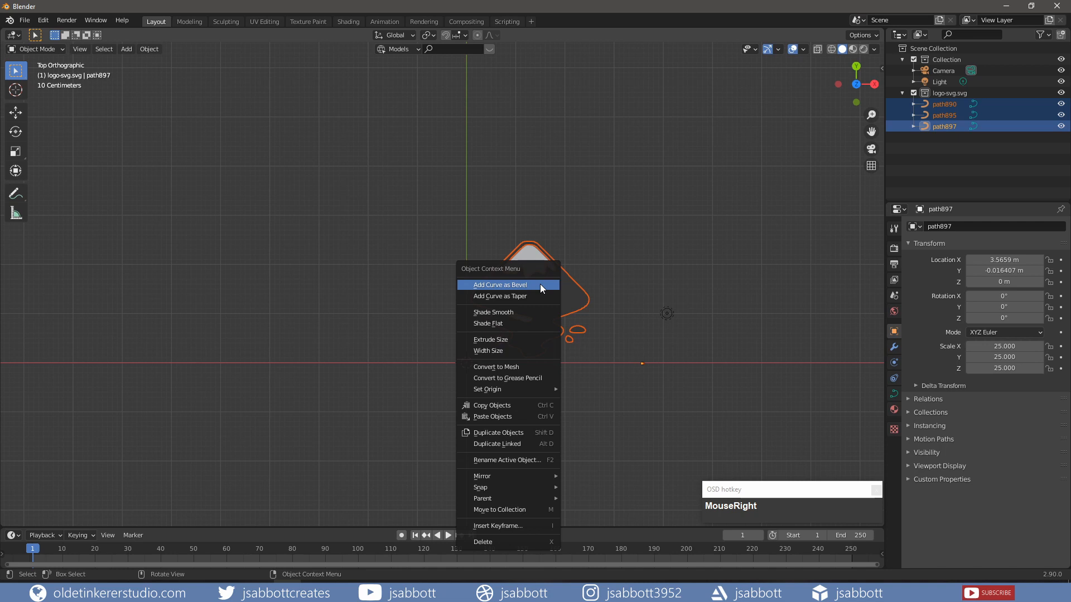
click(497, 367)
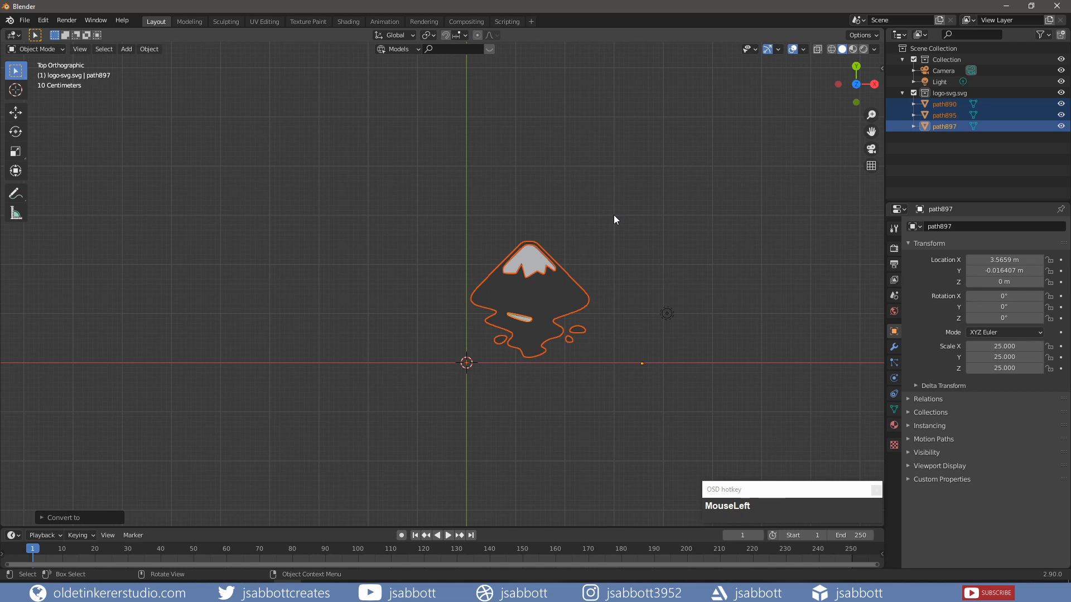
key(Tab)
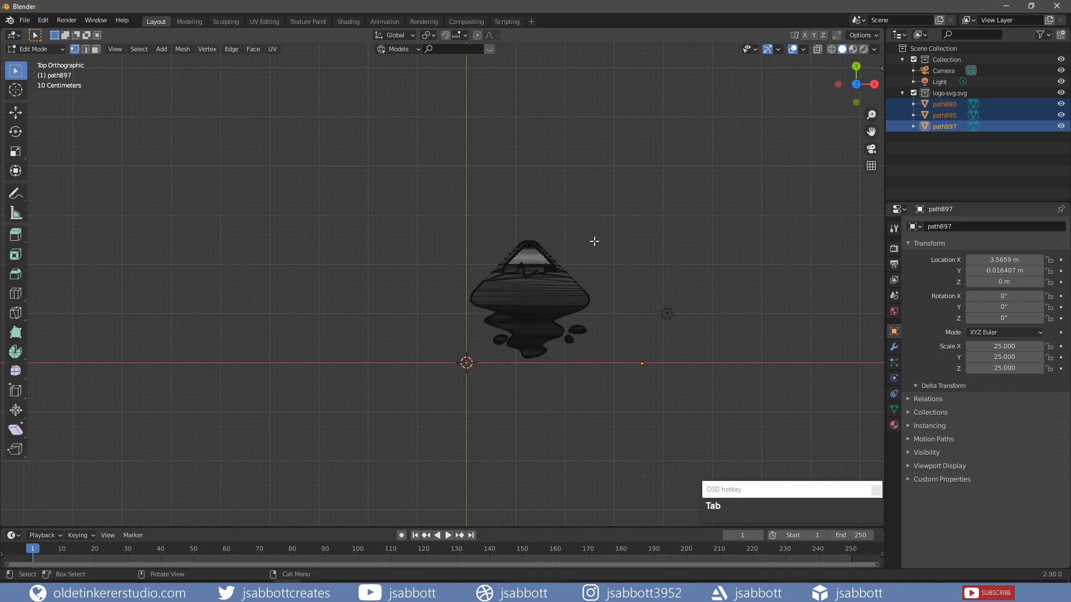
click(523, 316)
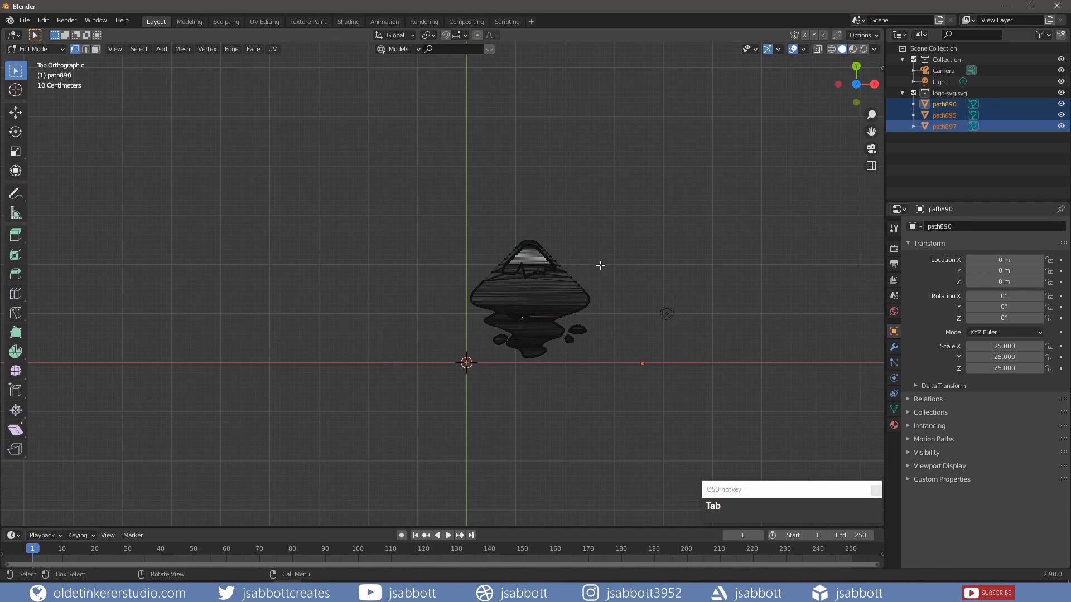
click(702, 278)
key(Tab)
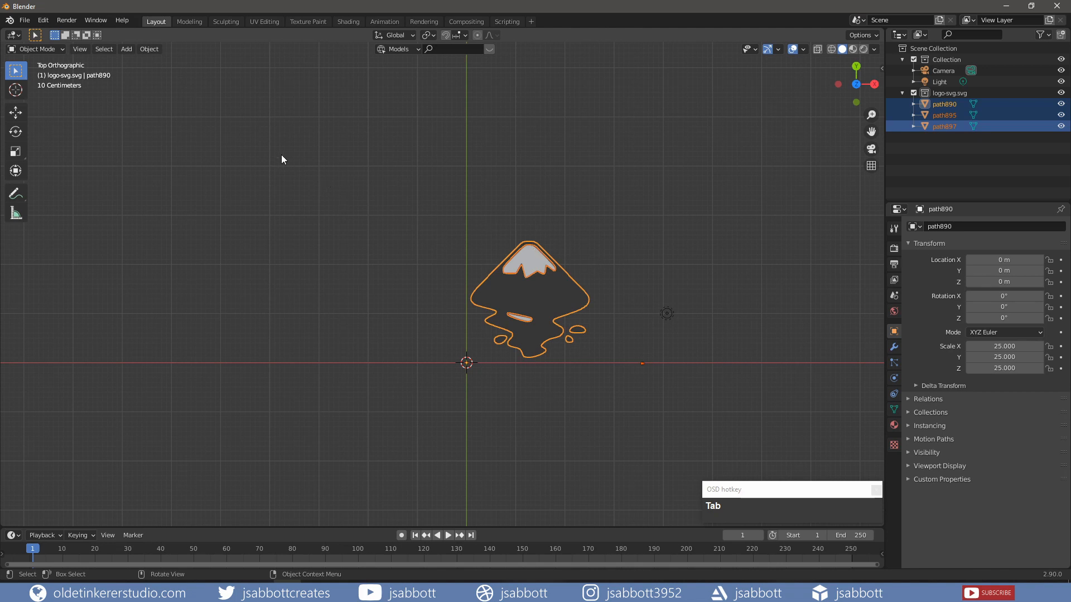
Set the origin of the three logo meshes to their geometry.
click(149, 50)
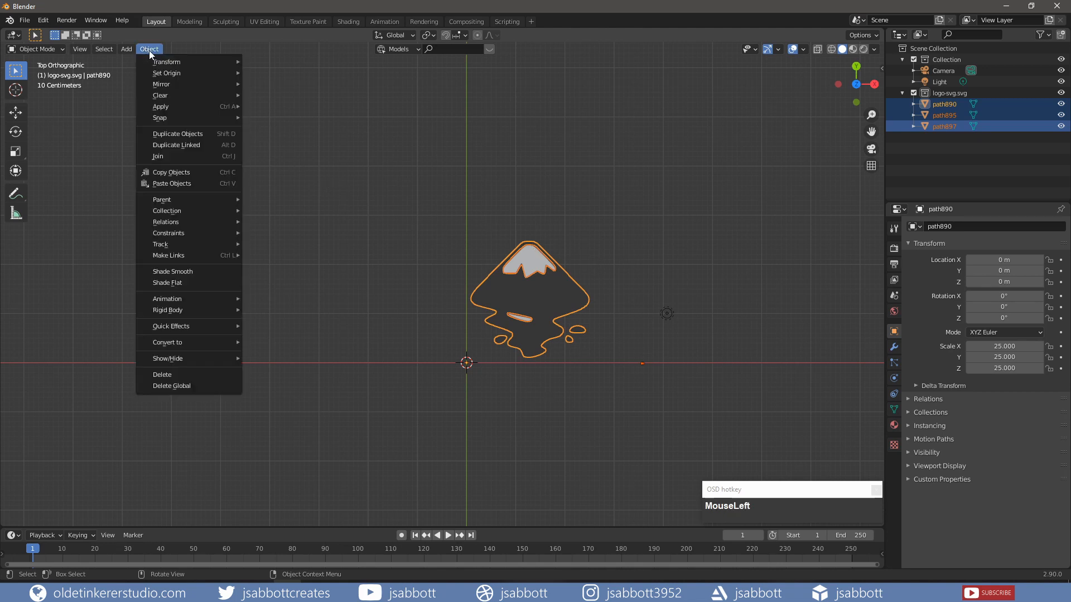
mouse_move(158, 75)
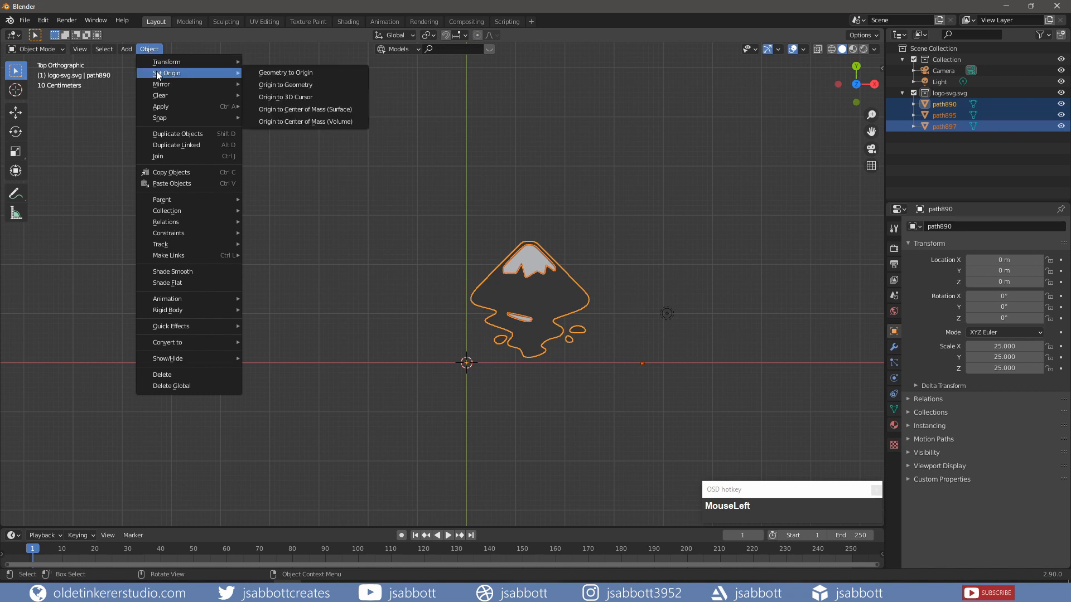
click(302, 88)
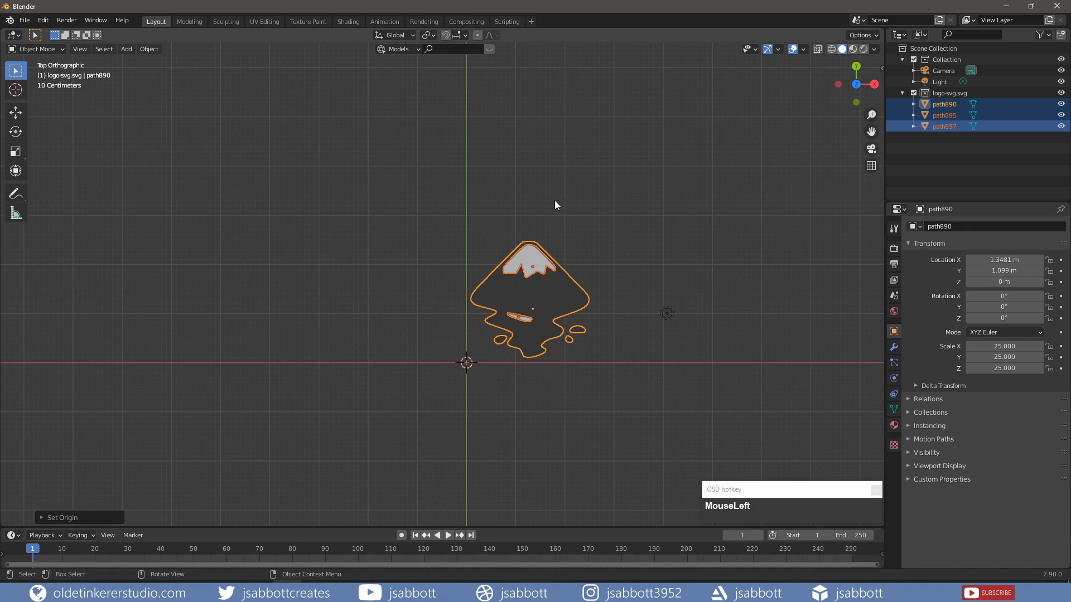
Join the three logo meshes into one object and snap it to the 3D cursor.
key(ctrl+j)
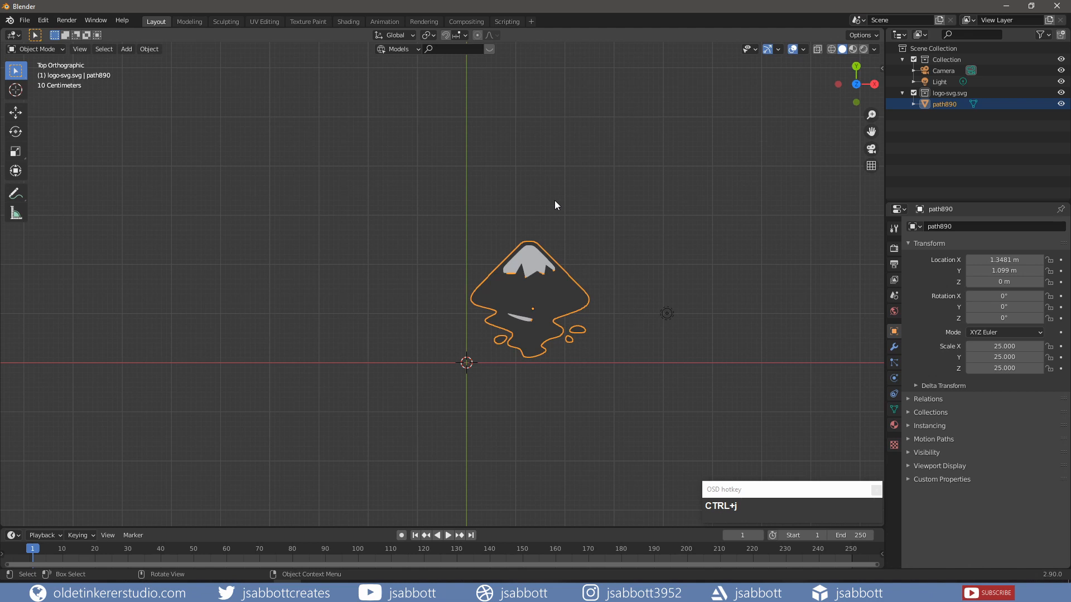
key(shift+s)
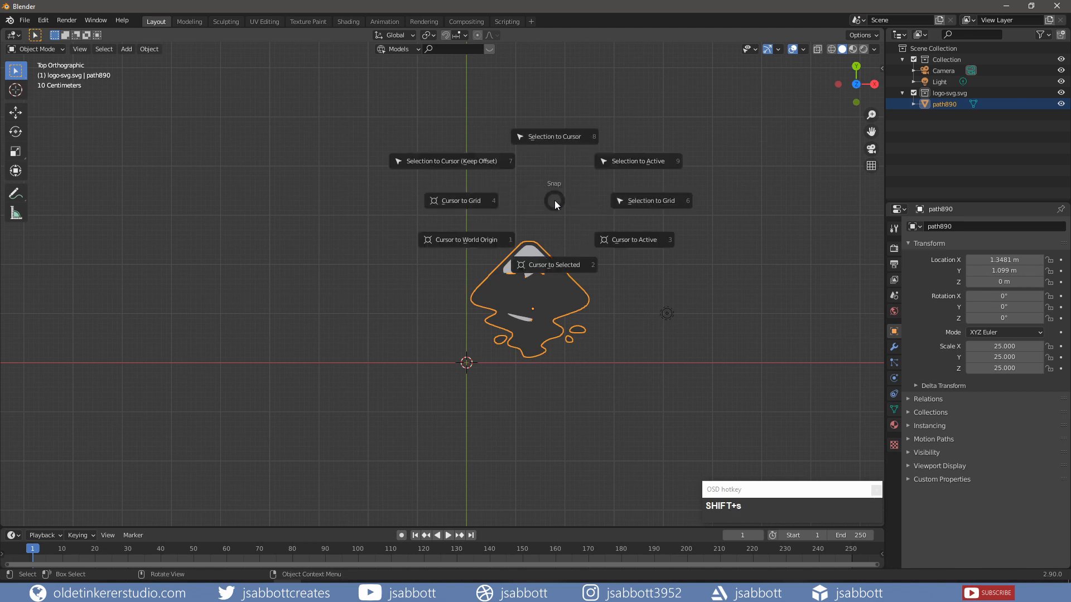
click(555, 137)
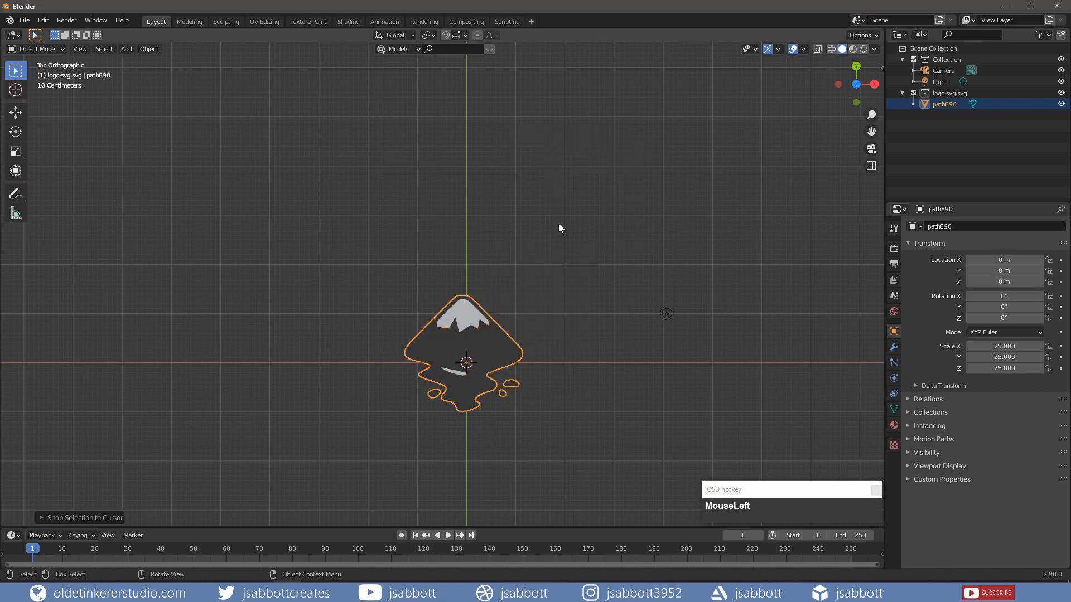
Add a mesh circle and move it about 0.26 m along Y and -0.07 m along X to centre it on the logo.
shift+middle_drag(560, 361, 561, 289)
key(shift+a)
mouse_move(561, 289)
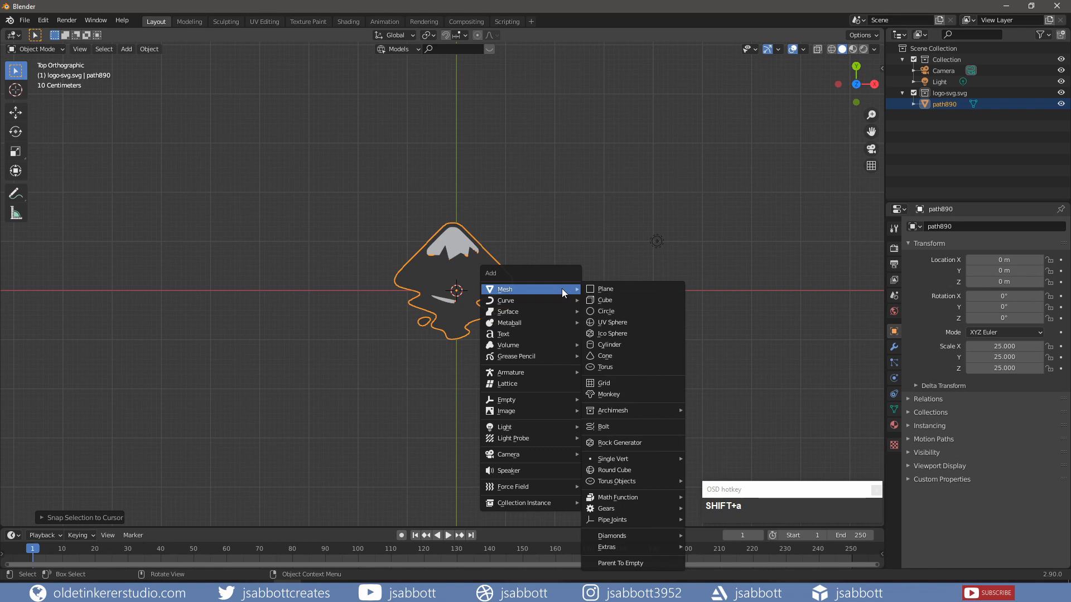
click(608, 310)
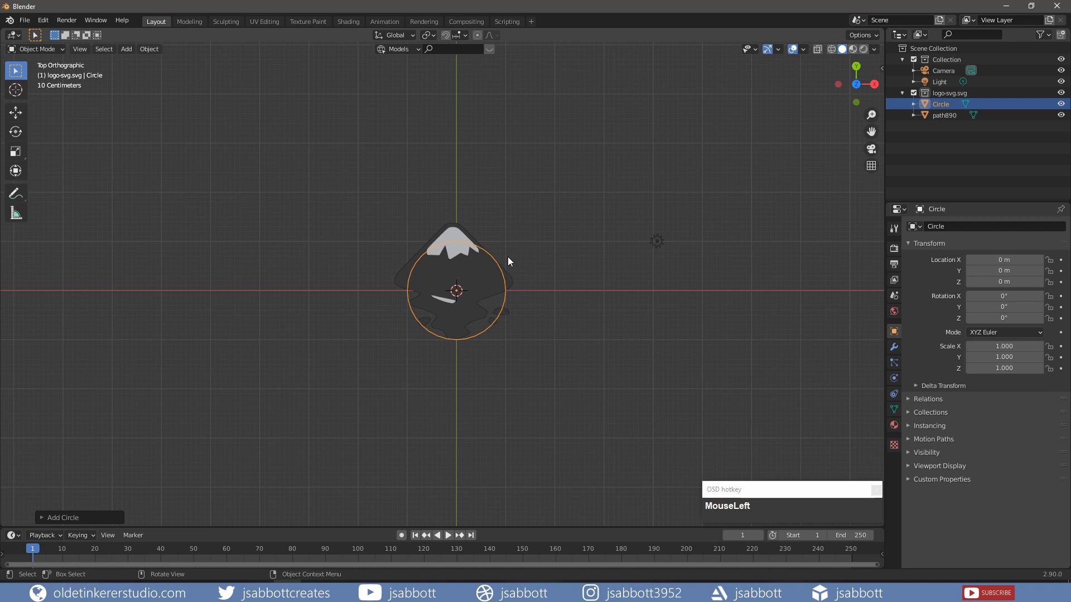
key(g)
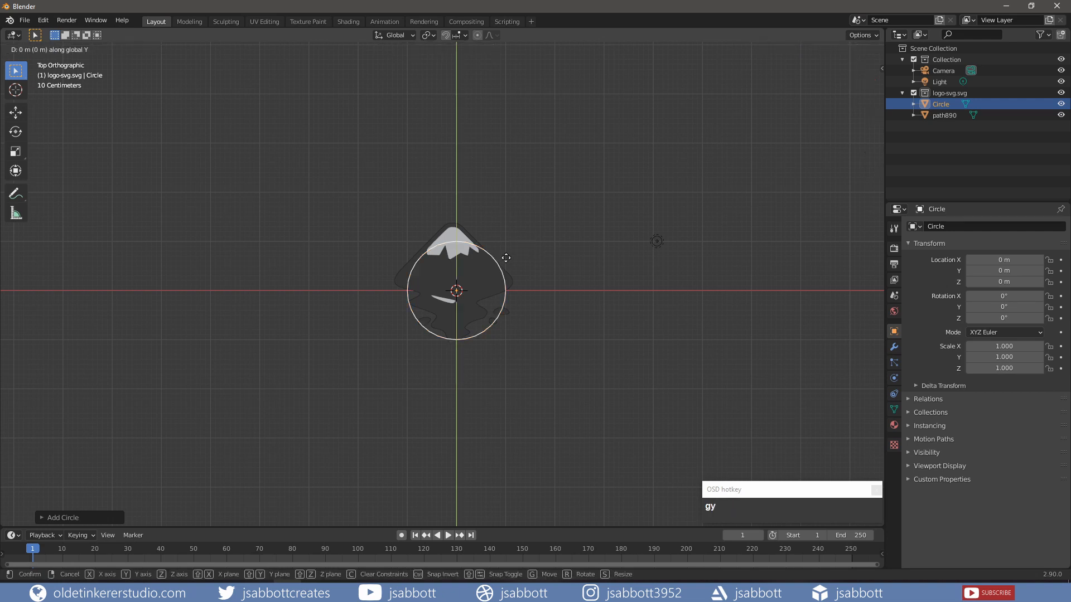
key(y)
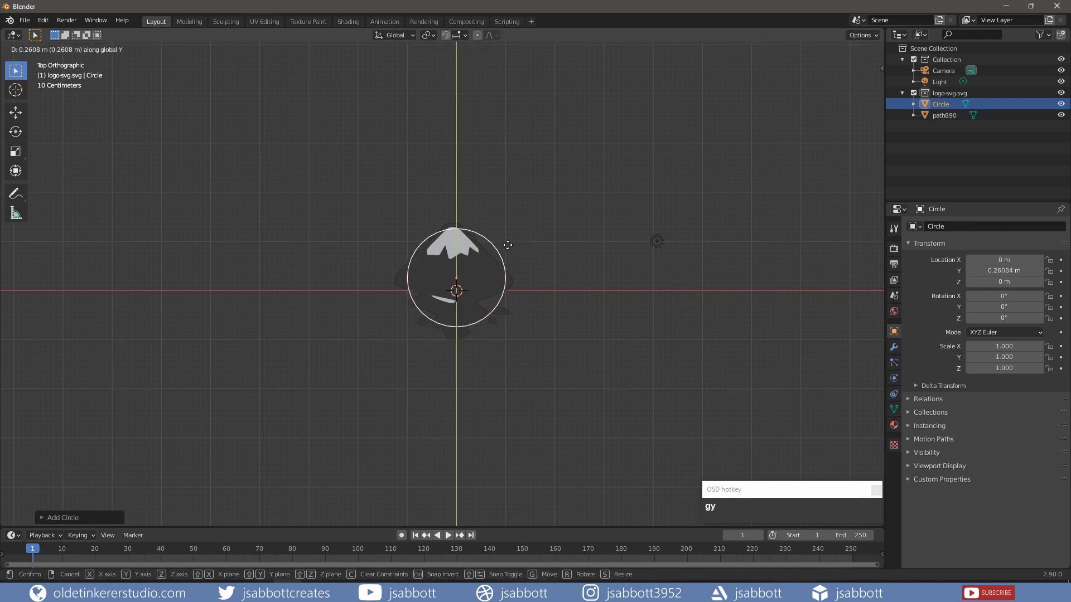
click(507, 246)
key(g)
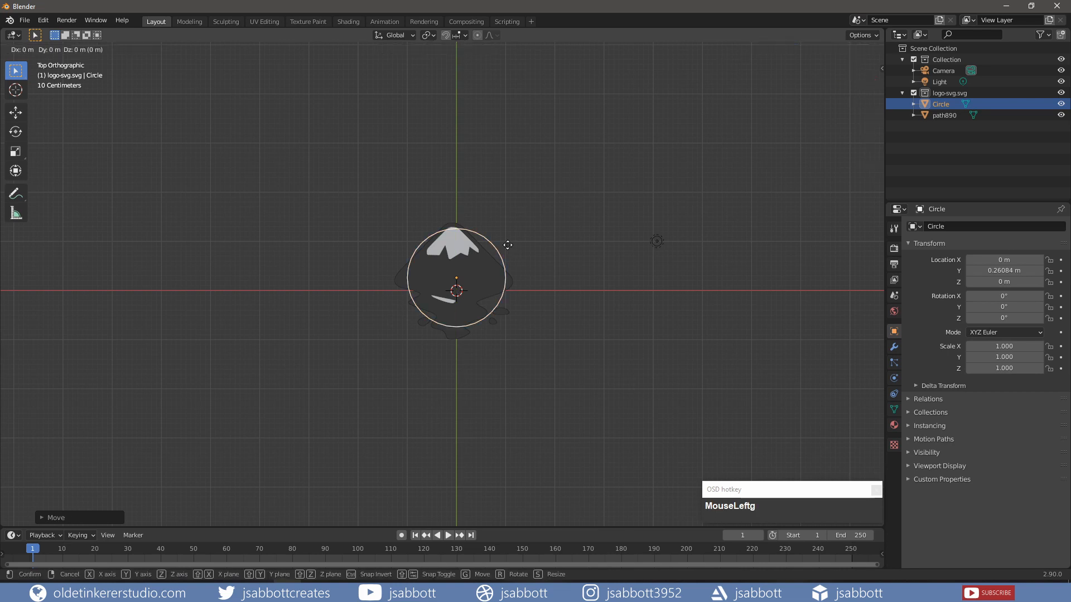
key(x)
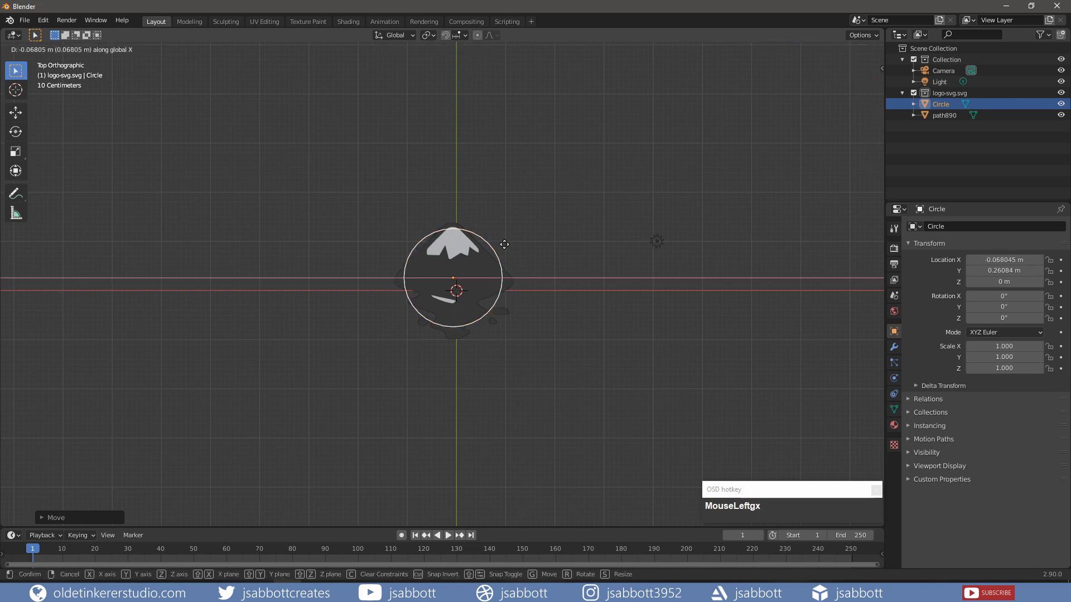
click(504, 244)
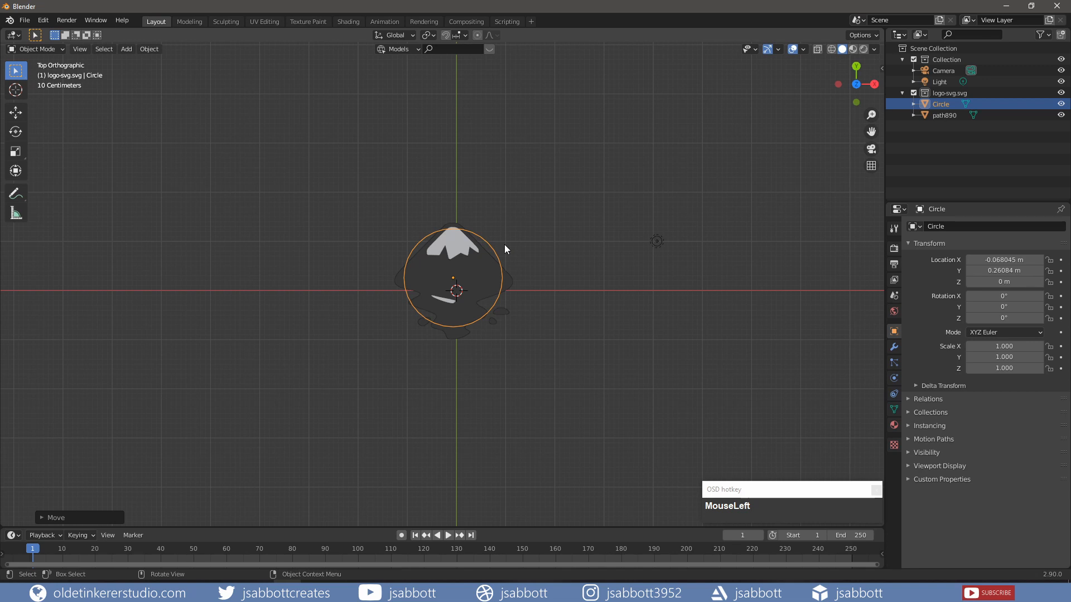
Scale the circle up to about 2.82 around the logo and fill it with a face.
key(s)
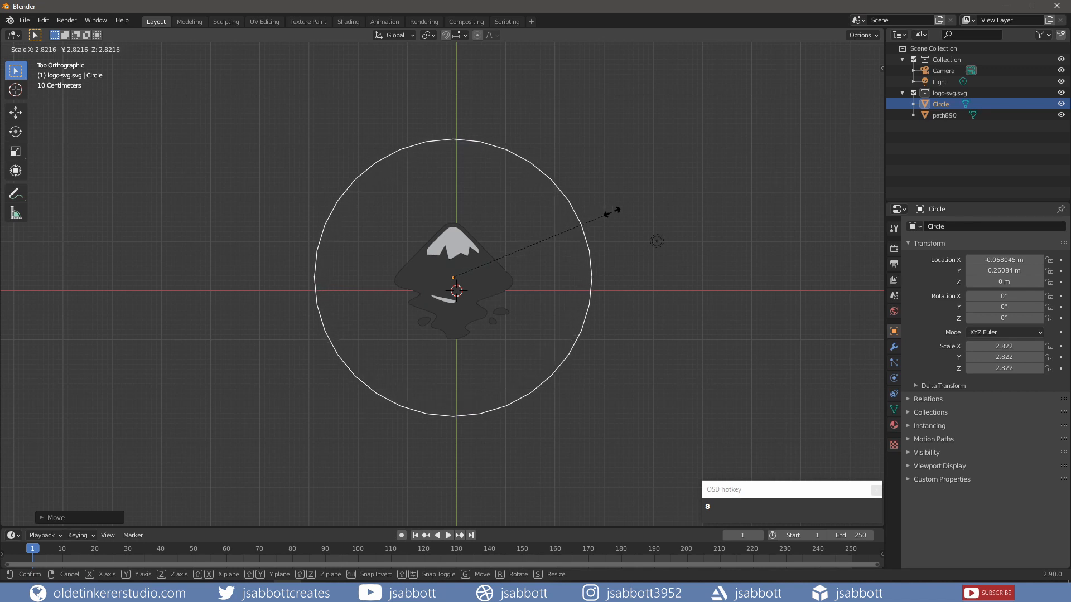
click(611, 212)
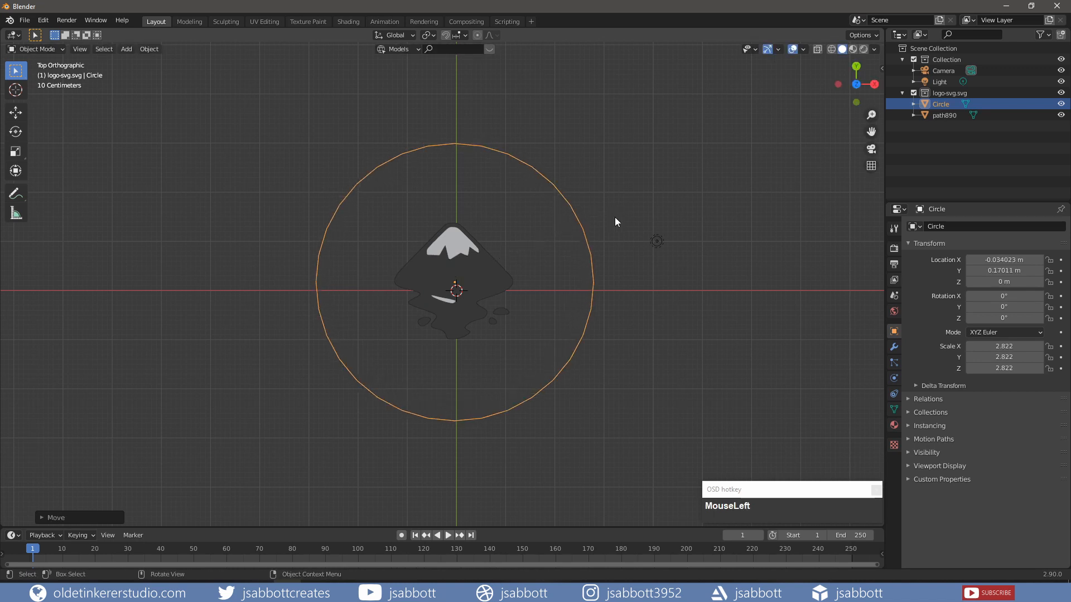
key(Tab)
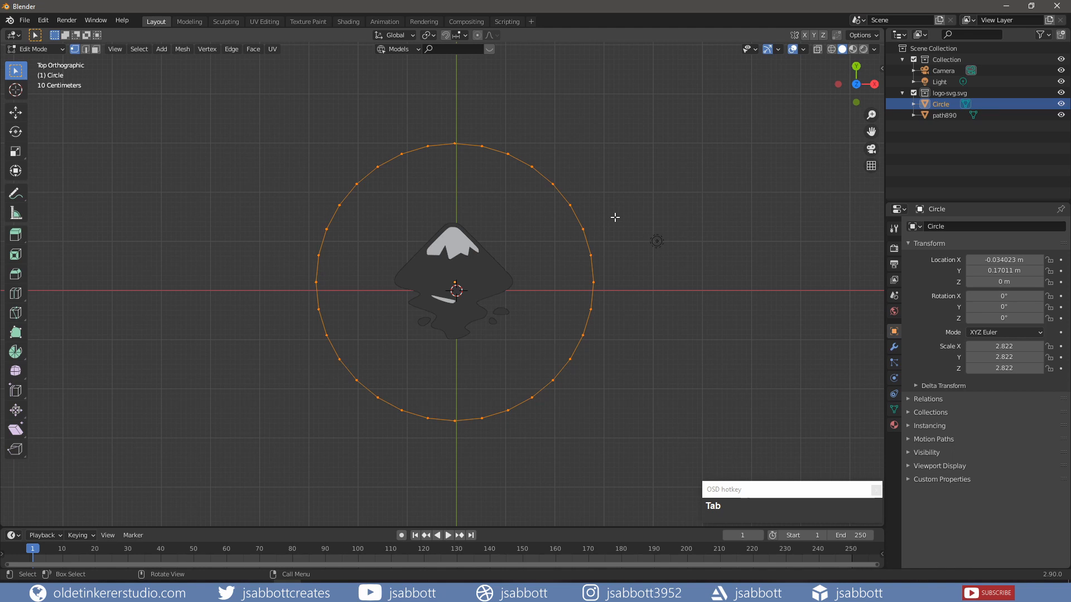
key(f)
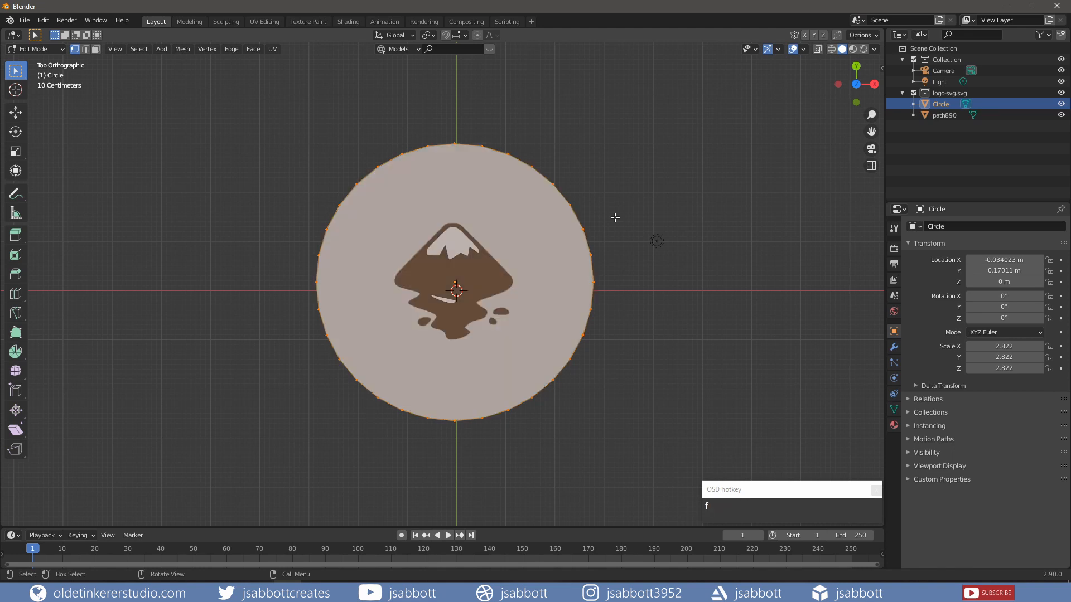
key(Tab)
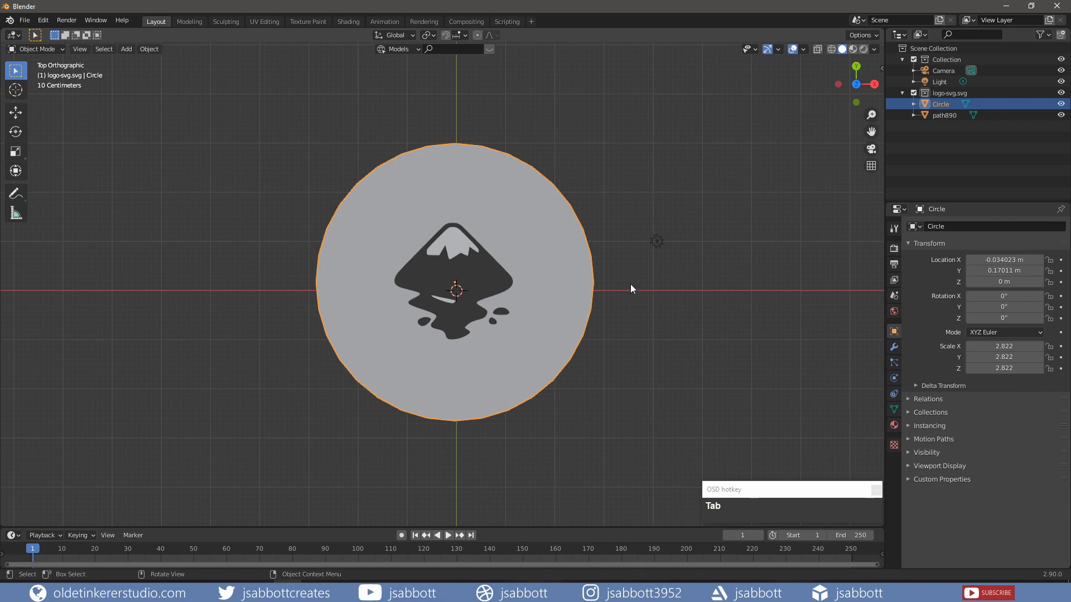
Add a Solidify modifier to the logo mesh path890.
middle_drag(630, 290, 593, 189)
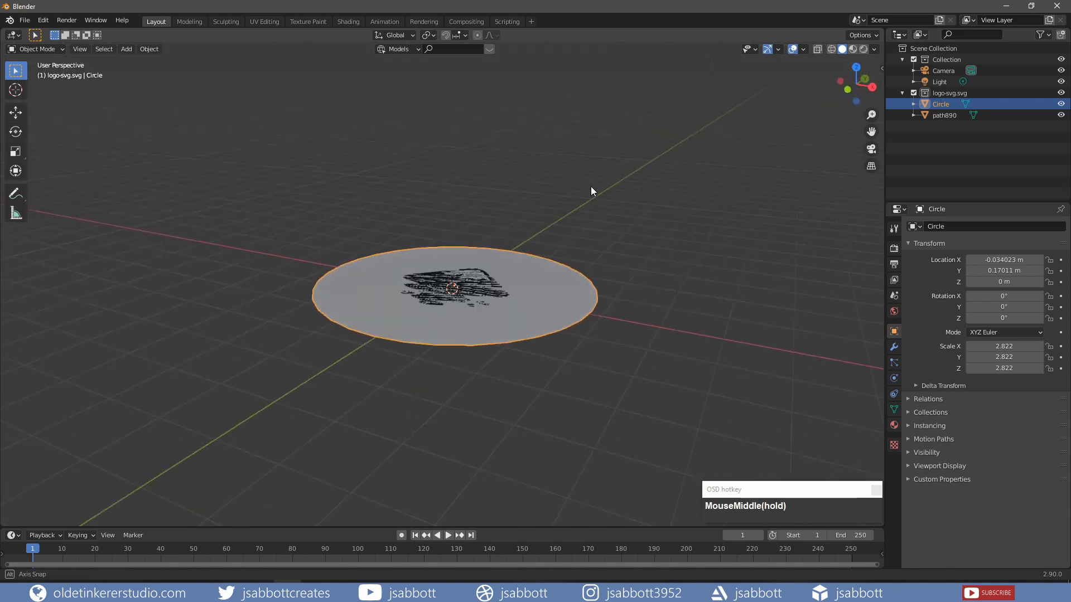
click(940, 115)
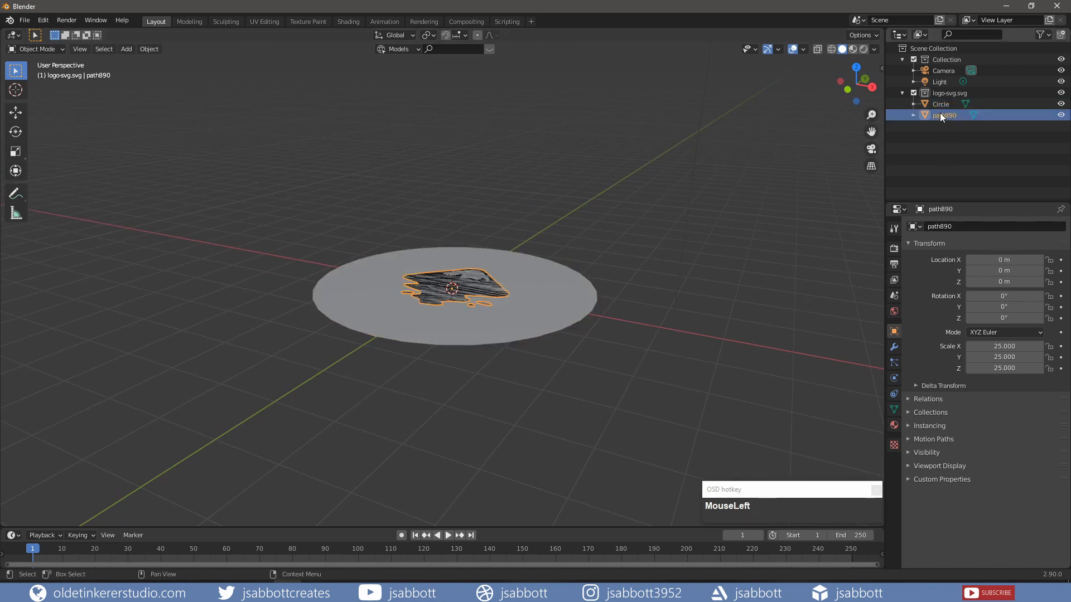
click(894, 348)
click(964, 226)
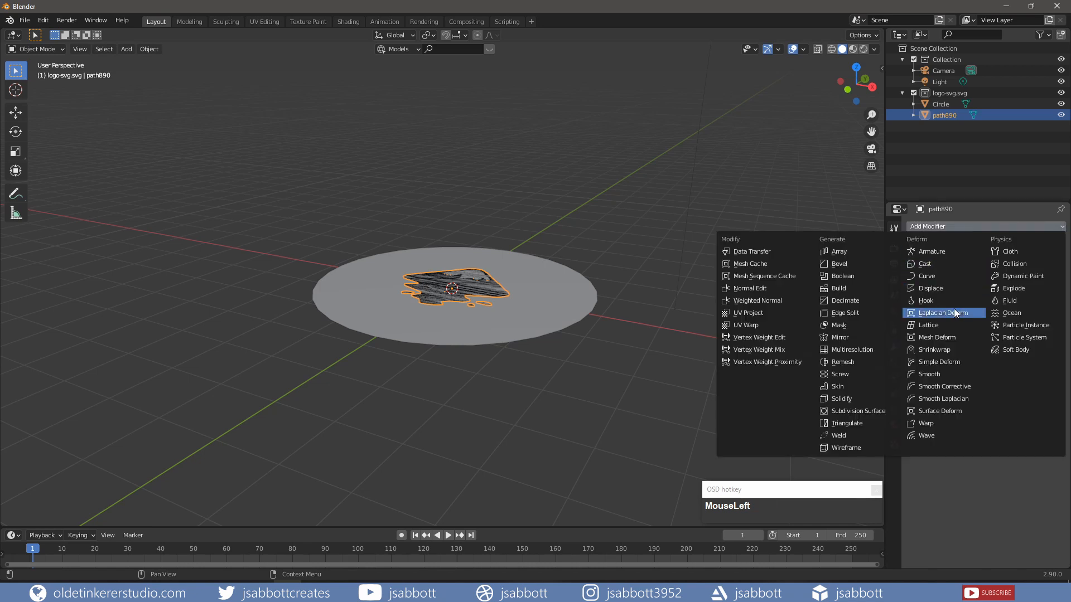
click(849, 397)
Add a Solidify modifier to the Circle object, working from the right orthographic view.
key(KP_3)
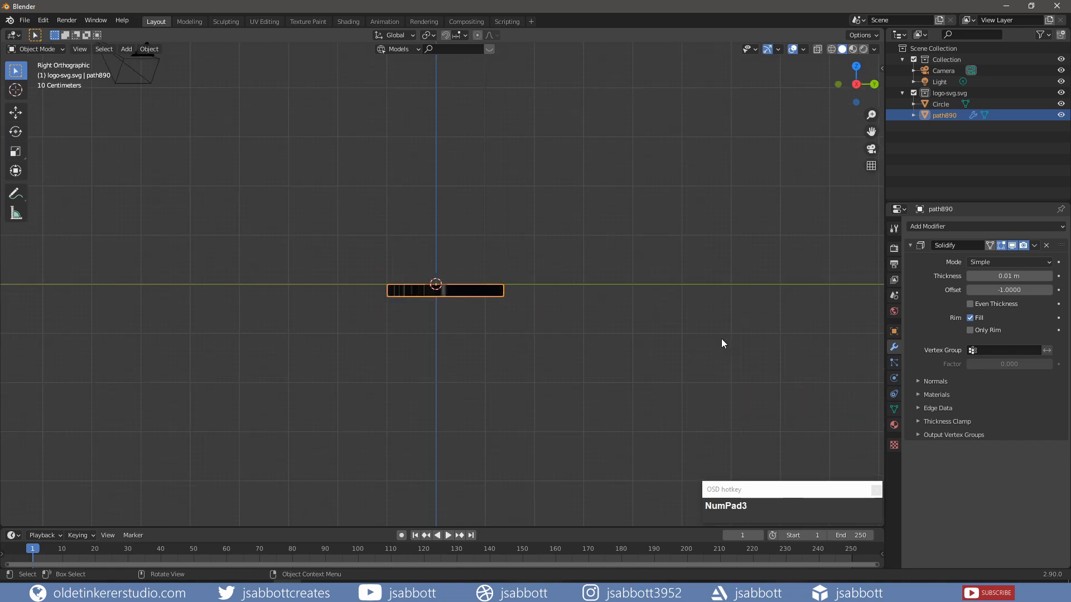
click(945, 105)
click(958, 226)
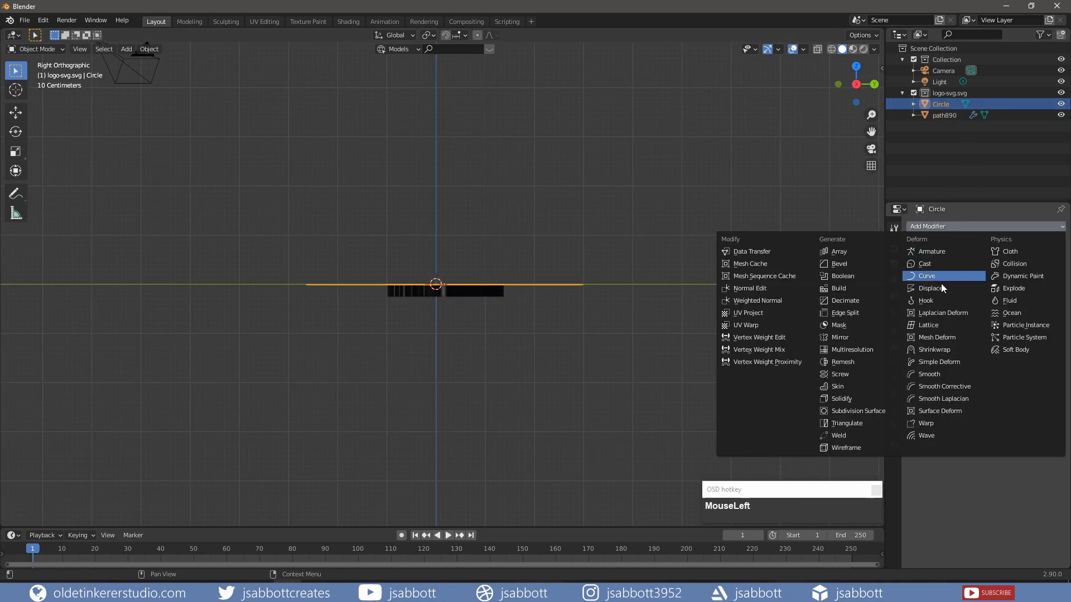
click(854, 400)
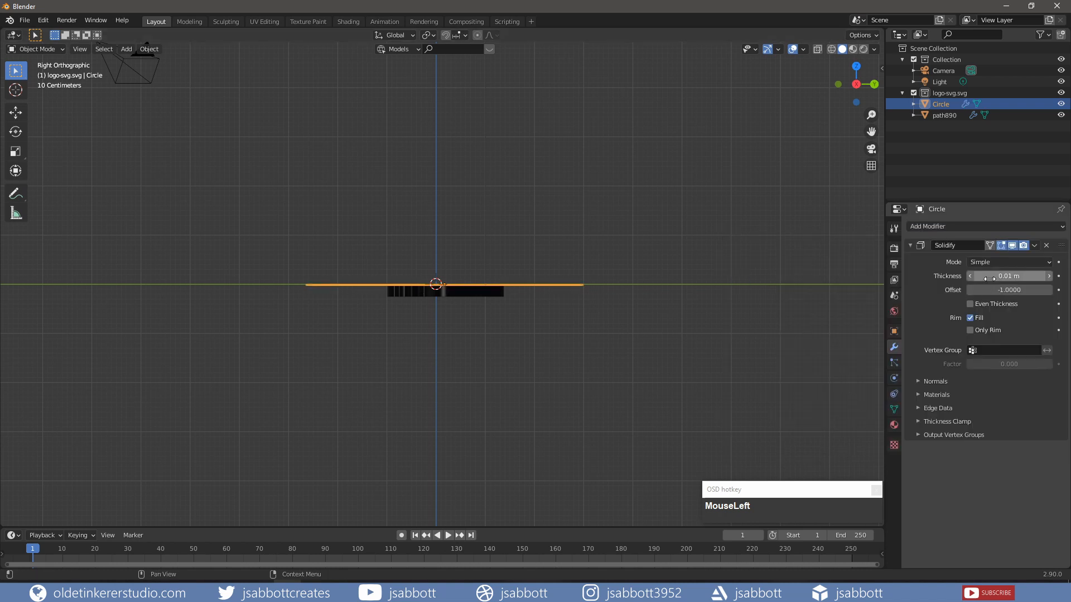
Set the Circle's Solidify thickness to 0.09 m and compare its depth with the logo in wireframe before restoring solid shading.
drag(990, 278, 1025, 278)
scroll(656, 298, up, 4)
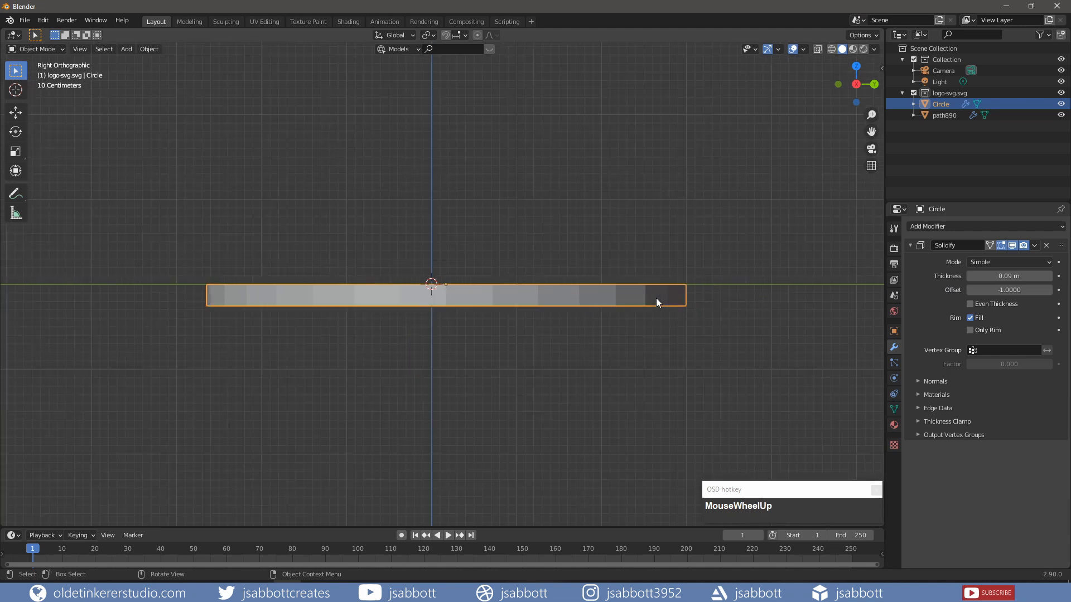
key(z)
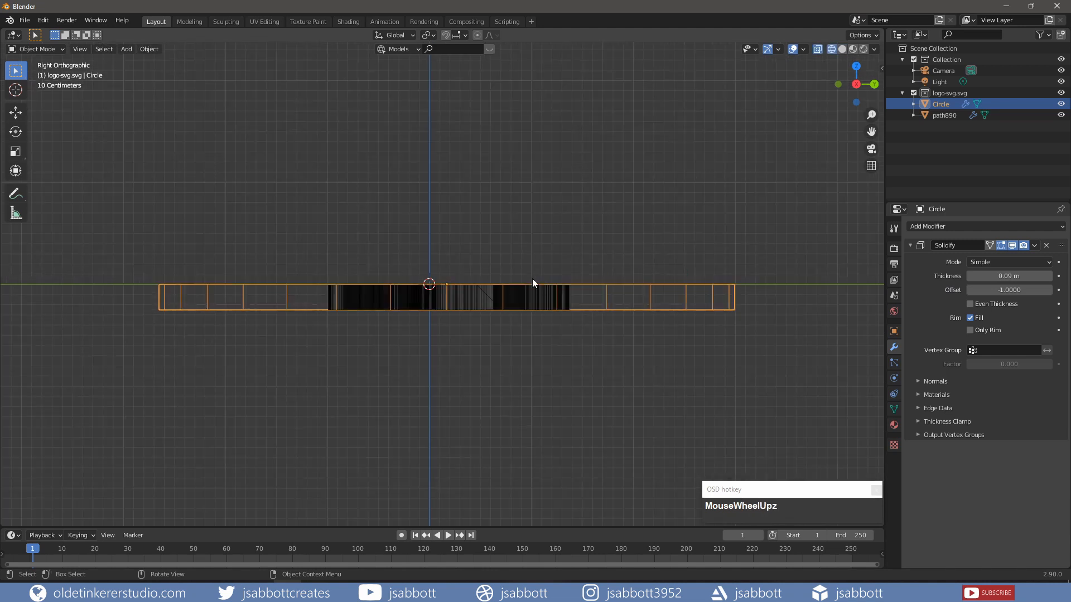
scroll(603, 252, up, 4)
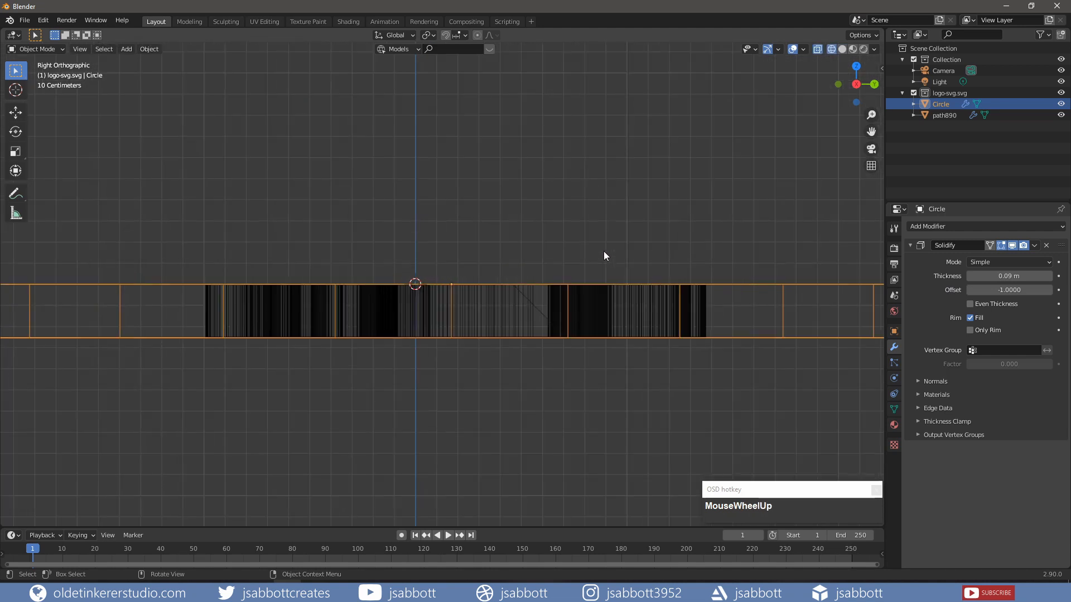
scroll(603, 255, down, 5)
key(z)
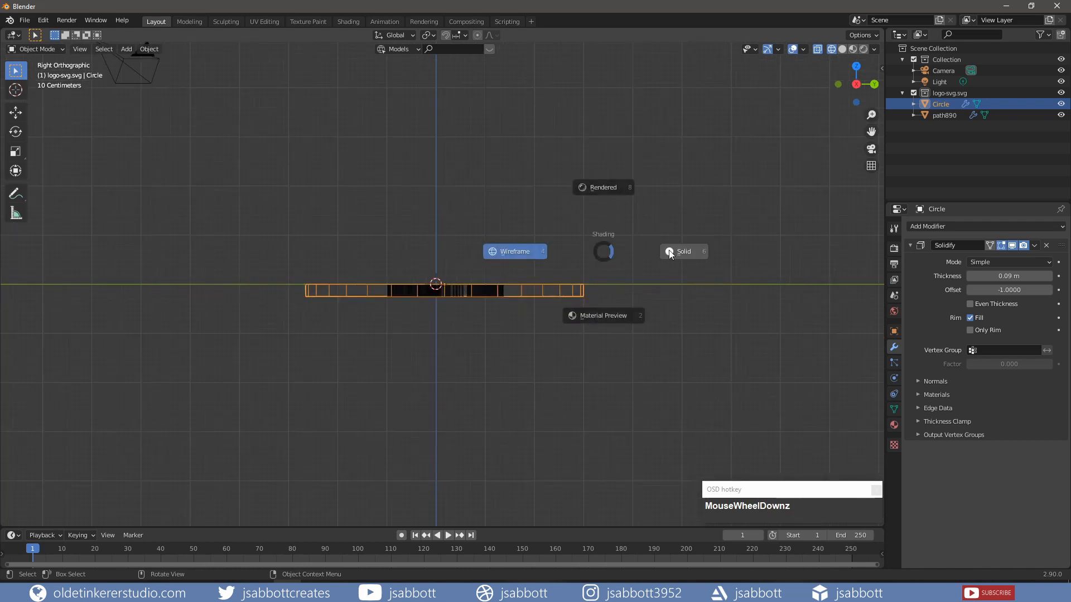
click(673, 253)
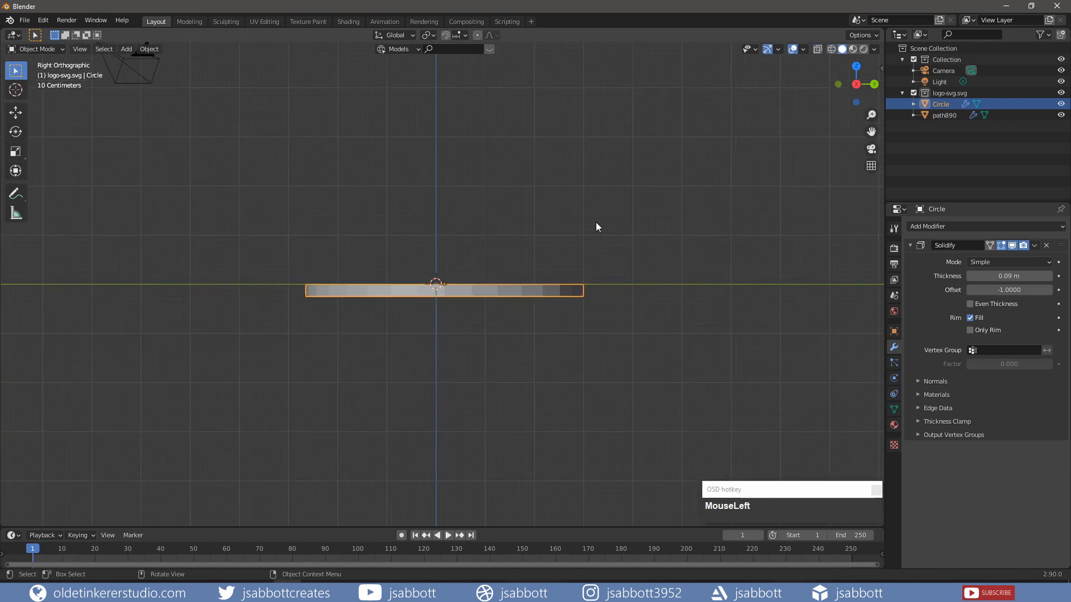
Apply the Solidify modifiers on both the Circle and the logo mesh path890.
middle_drag(596, 223, 653, 288)
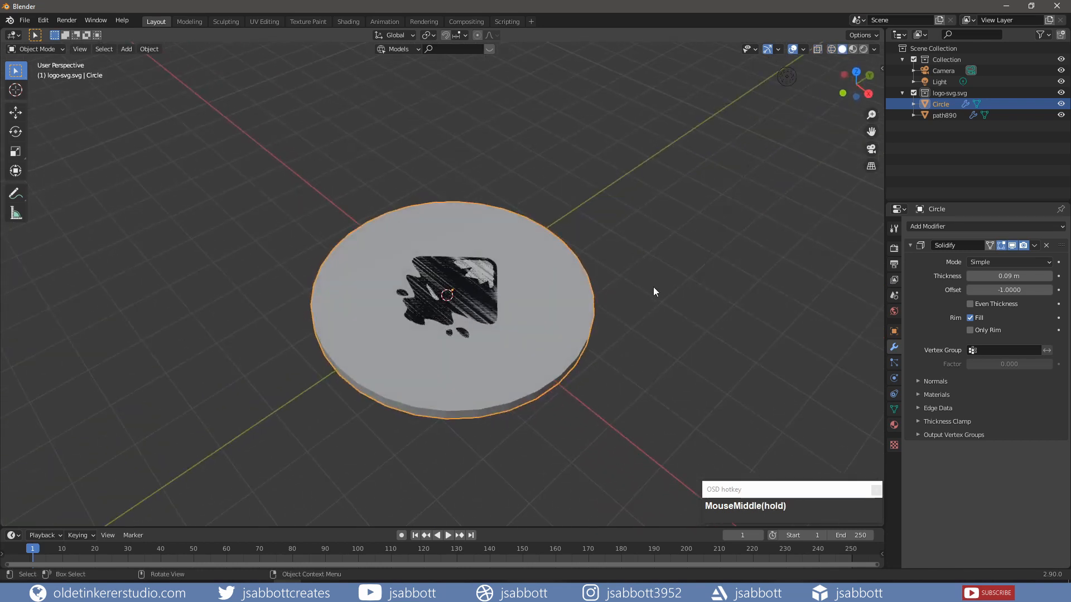
click(1034, 246)
click(1005, 258)
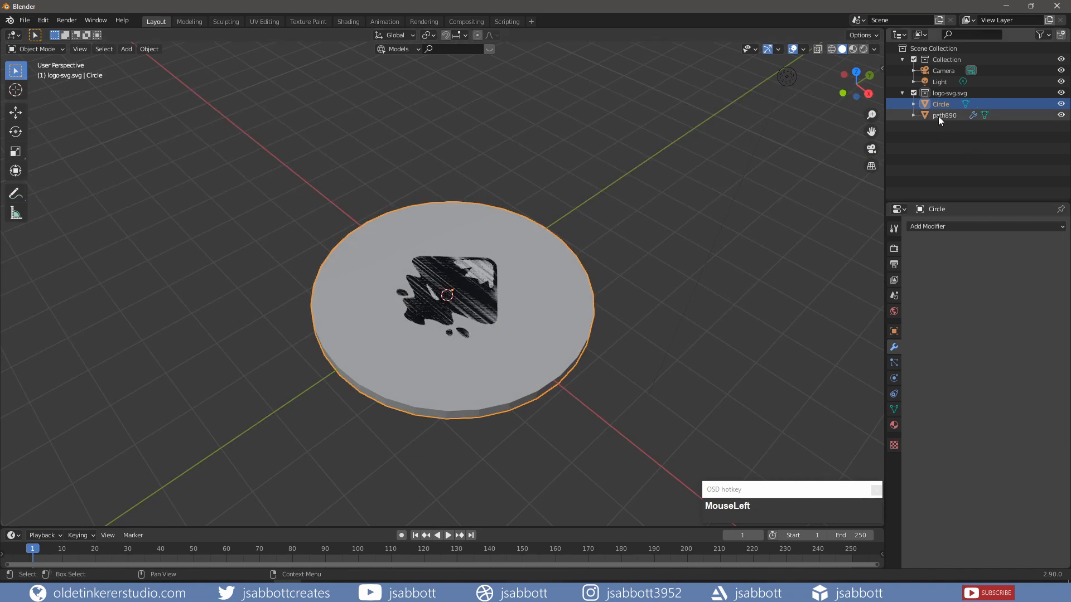
click(939, 116)
click(1033, 246)
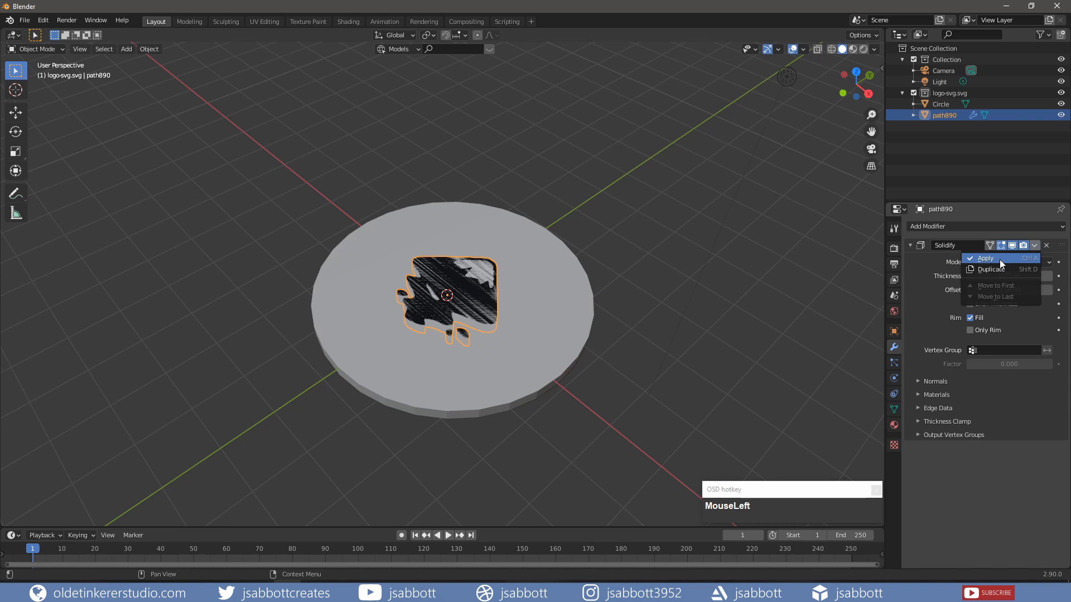
click(1000, 259)
Inset the disc's top and bottom faces together in Edit Mode to form a narrow outer rim.
click(536, 240)
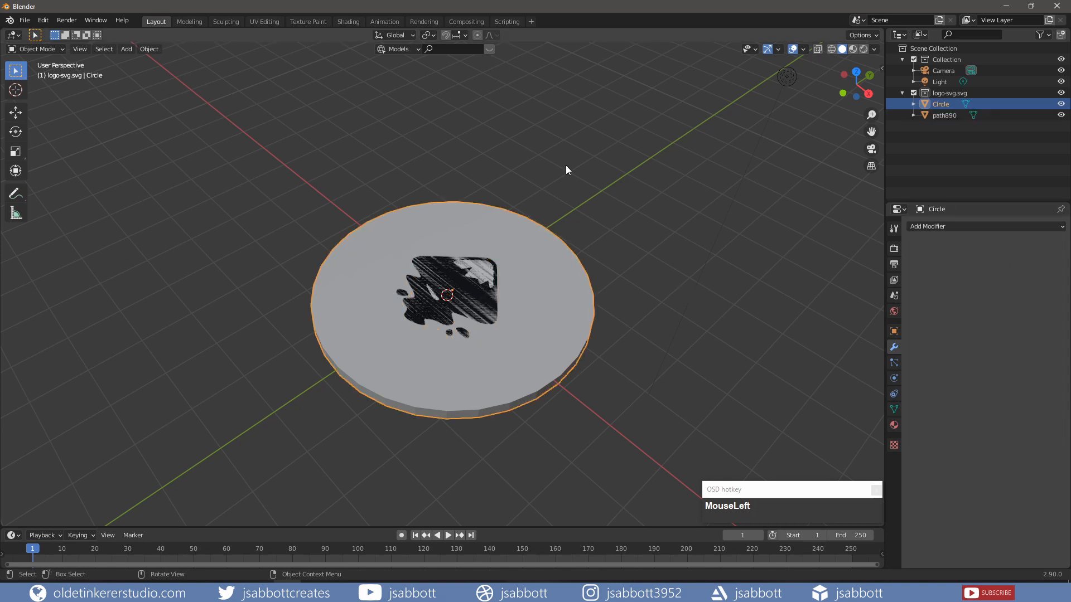
key(Tab)
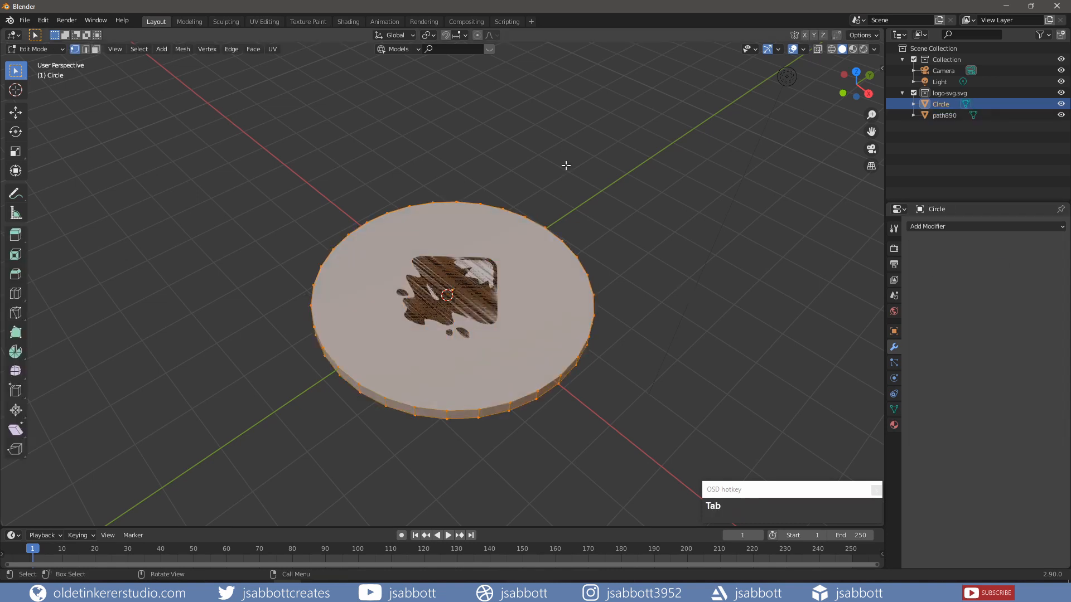
click(567, 216)
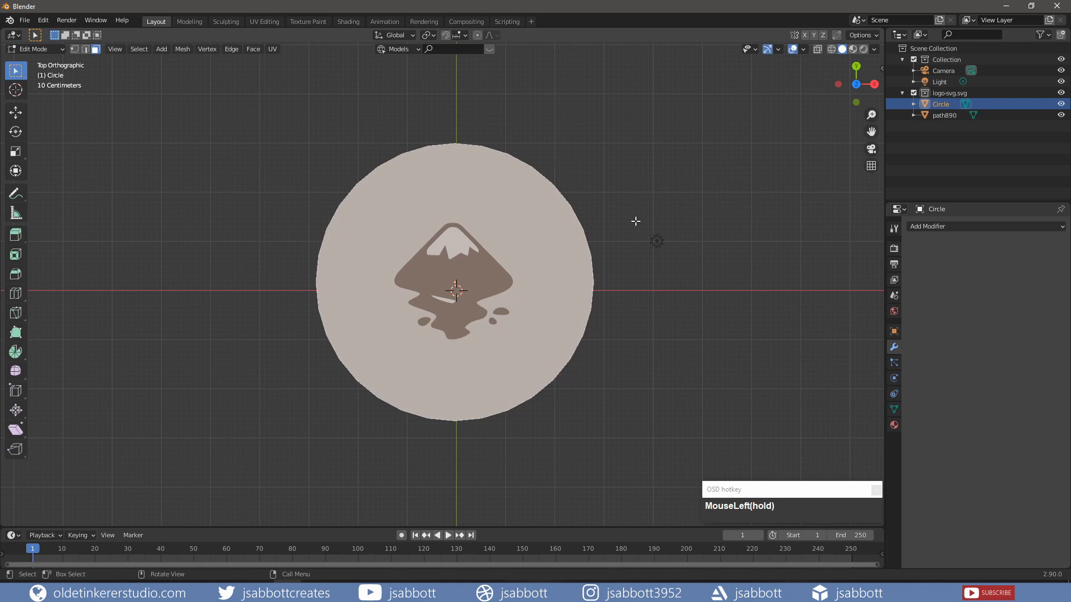
middle_drag(635, 222, 573, 78)
shift+click(491, 288)
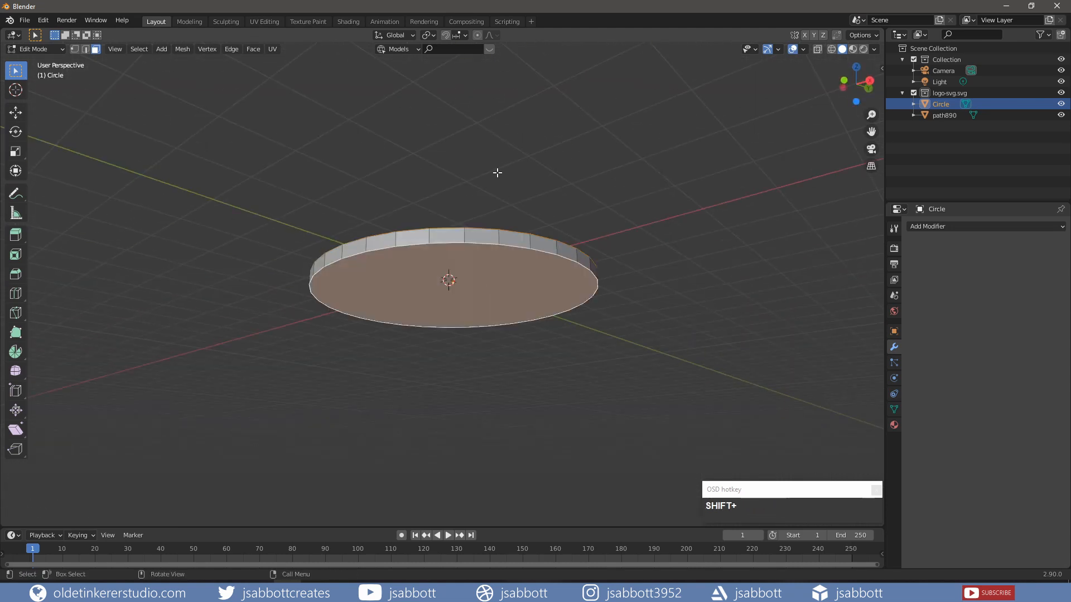
key(KP_7)
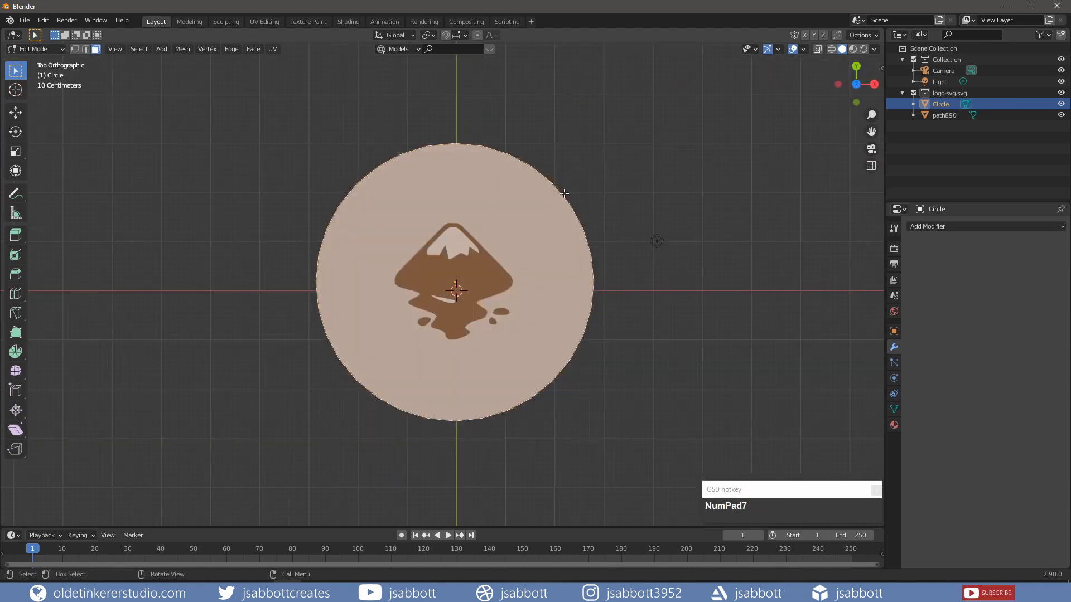
key(i)
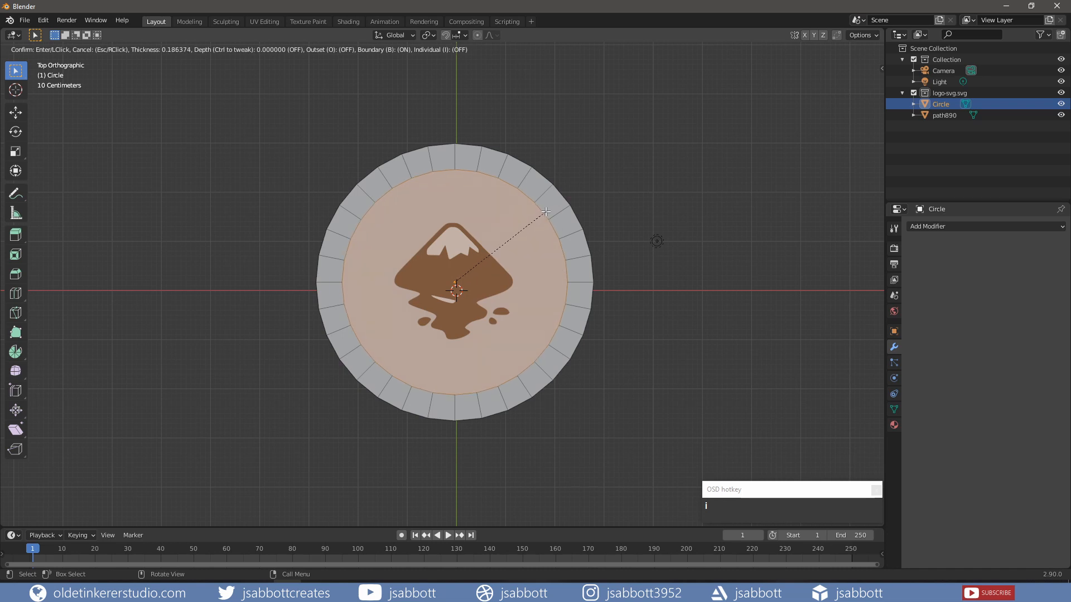
click(548, 210)
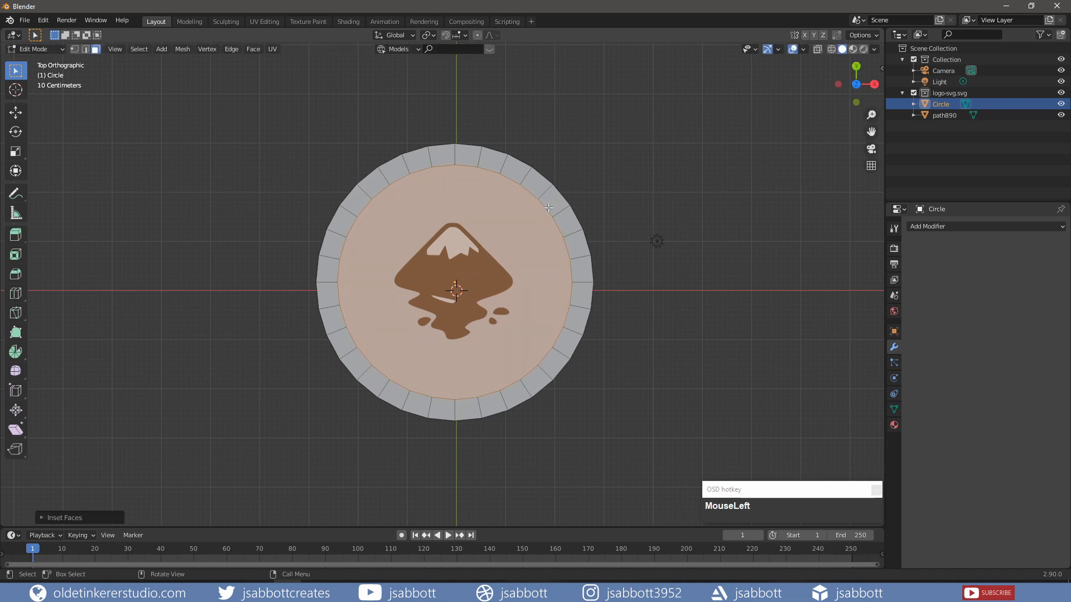
Extrude the two inset faces inward along their normals by about -0.0455 m to recess the disc's centre.
middle_drag(599, 226, 600, 147)
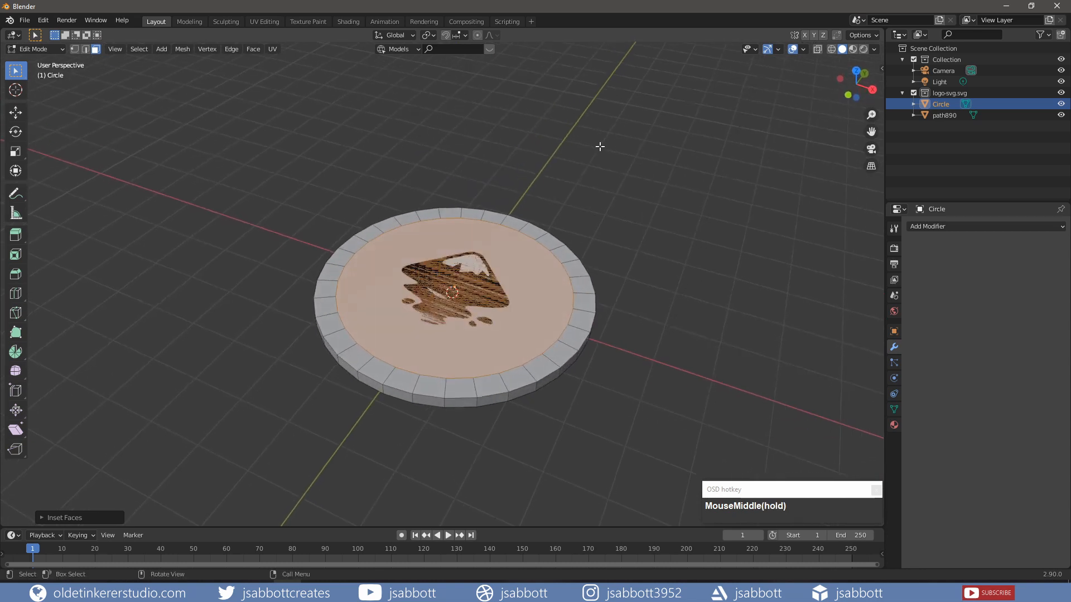
key(alt+e)
click(645, 225)
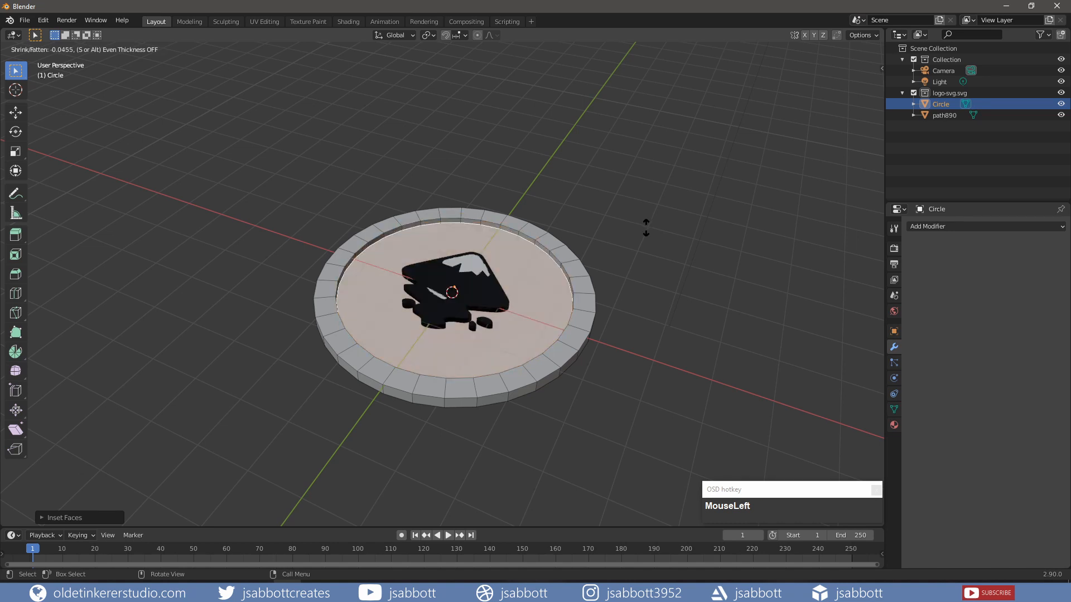
click(646, 227)
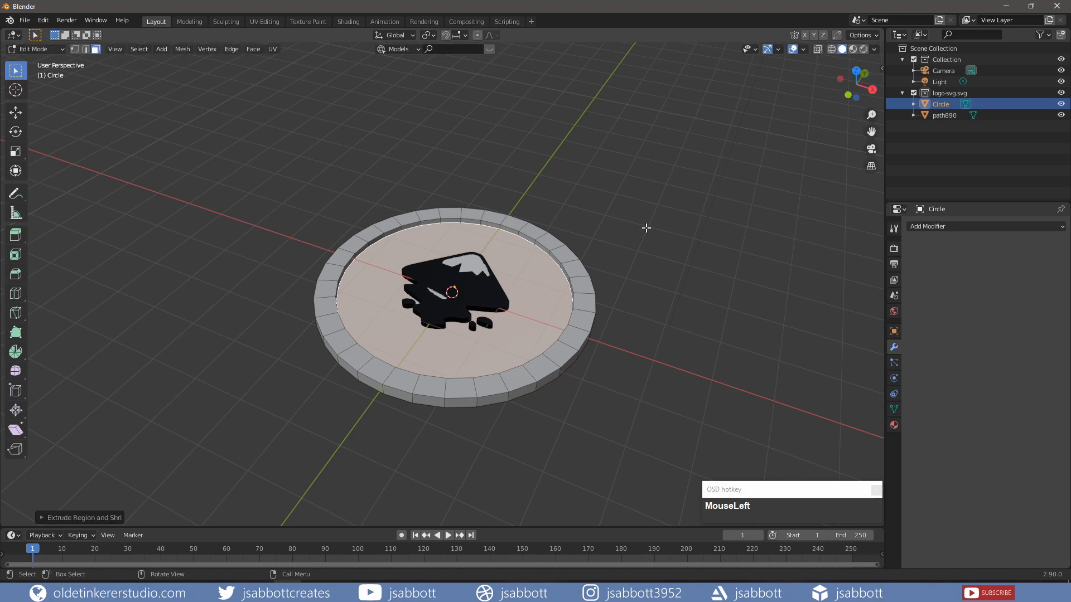
Separate the selected recessed faces from the rim into their own object.
middle_drag(645, 228, 553, 297)
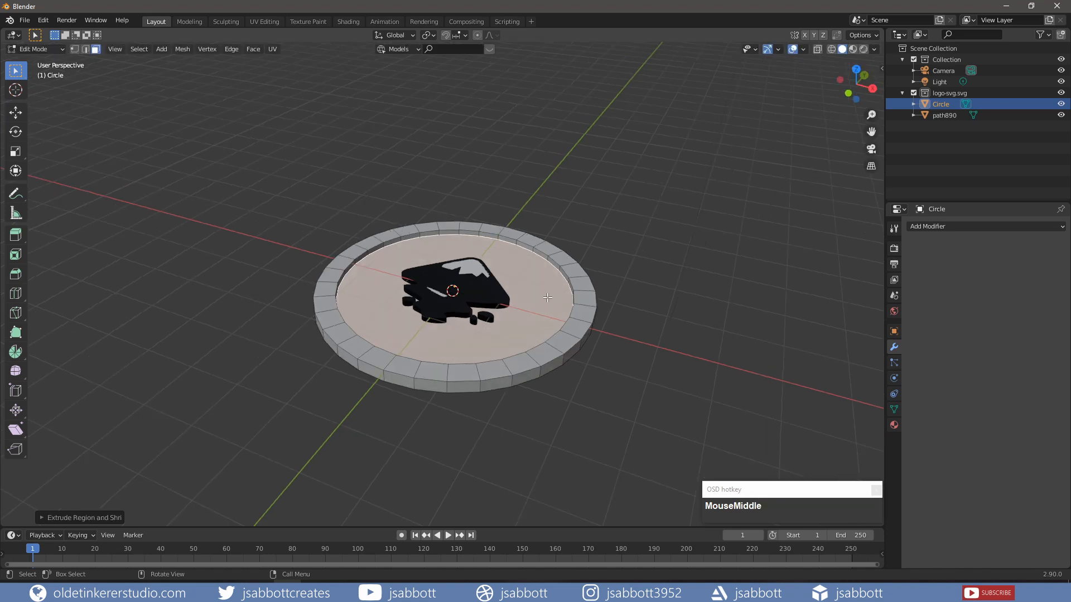
middle_drag(546, 298, 548, 331)
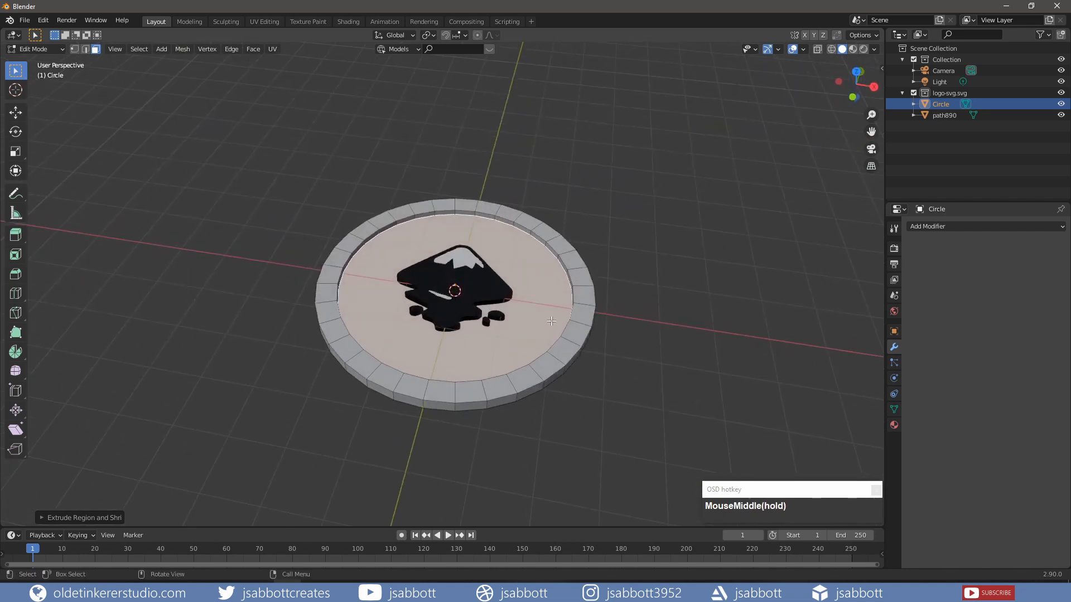
key(p)
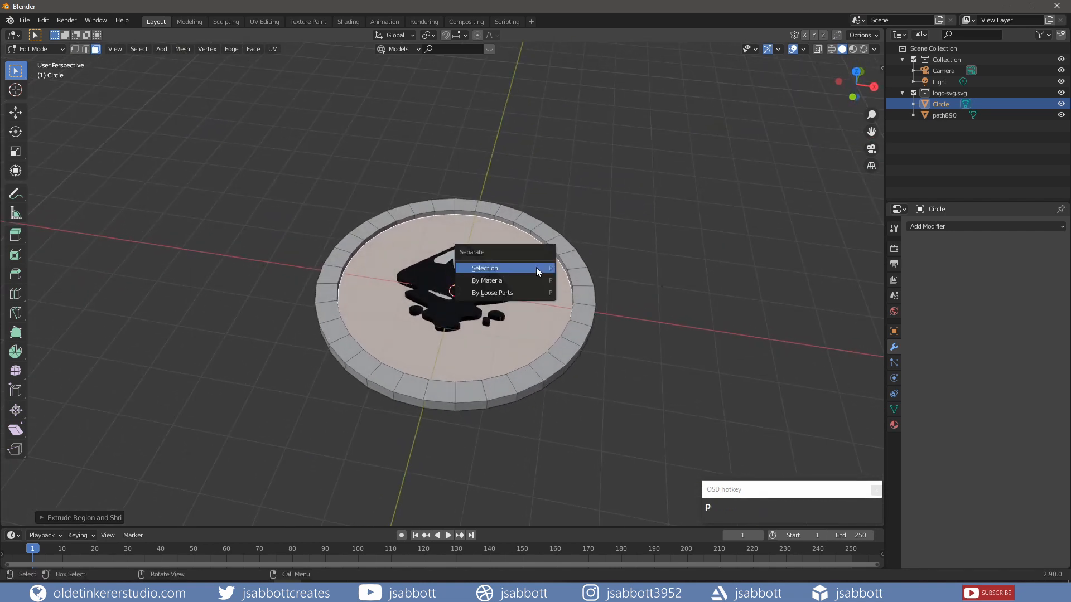
click(537, 268)
Add two loop cuts around the rim's outer wall and scale them apart along Z, close to its upper and lower edges.
key(KP_3)
scroll(529, 300, up, 3)
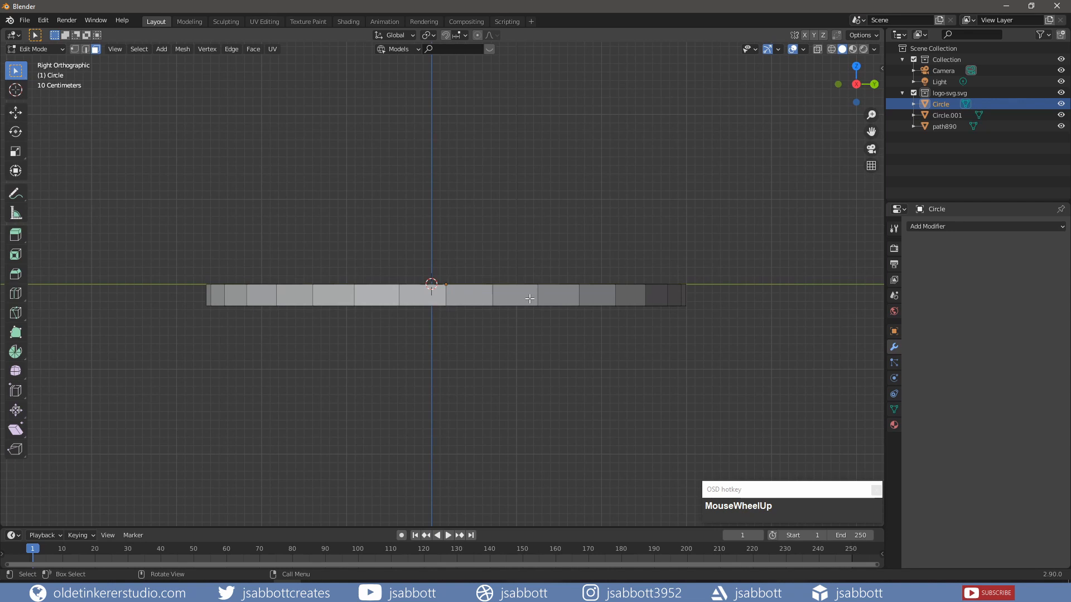
key(ctrl)
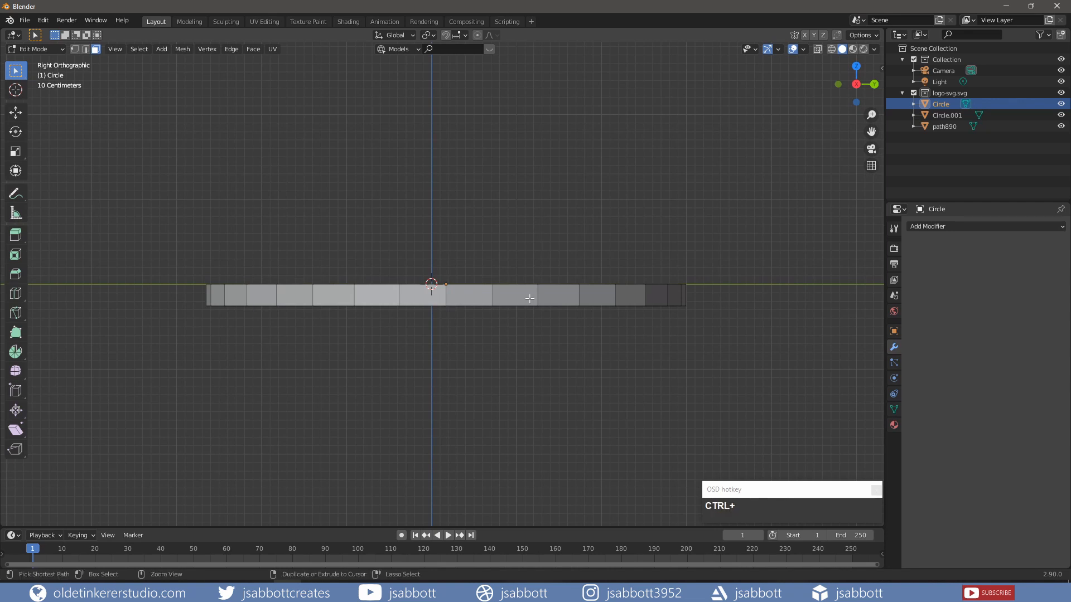
key(ctrl+r)
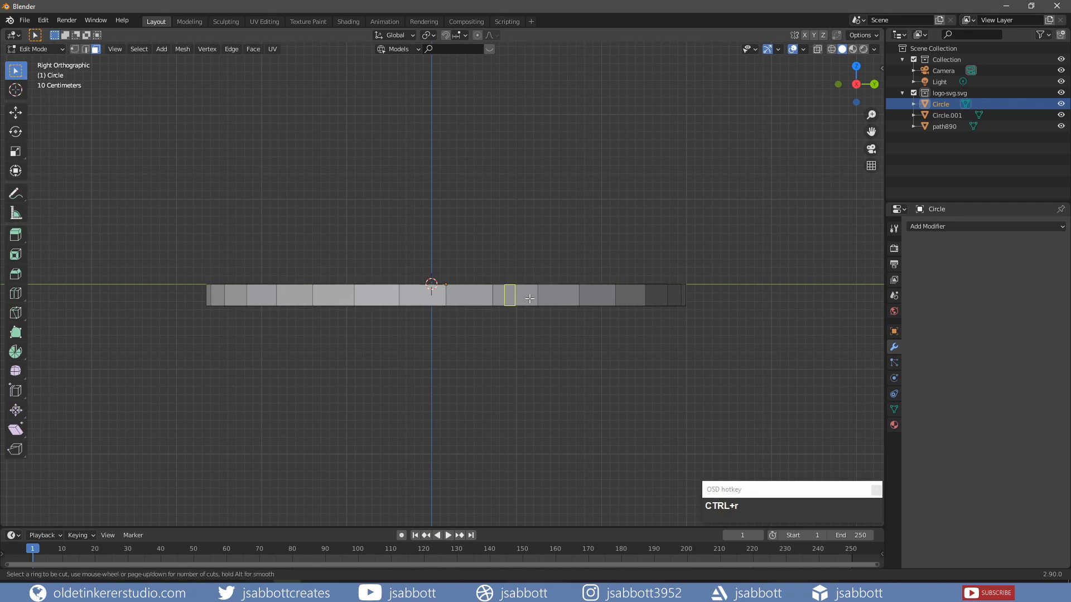
key(2)
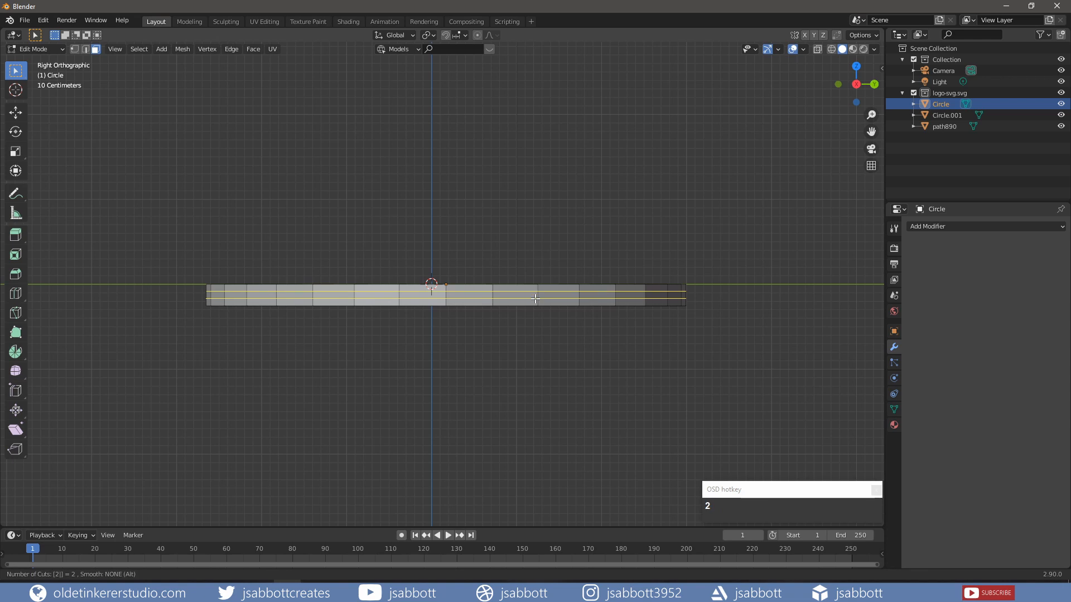
click(534, 300)
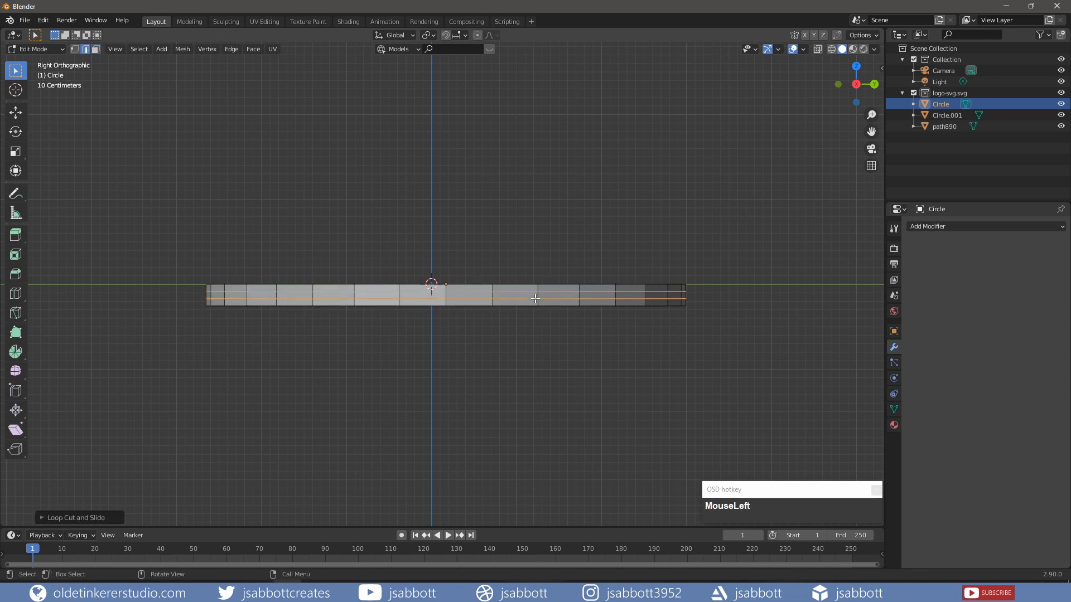
key(s)
key(z)
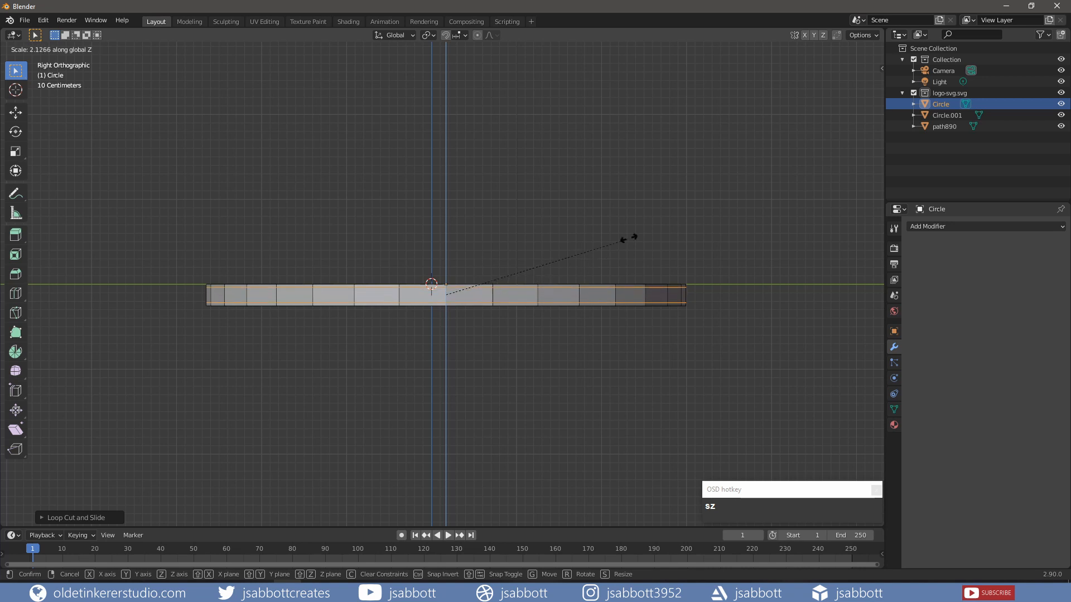
click(660, 226)
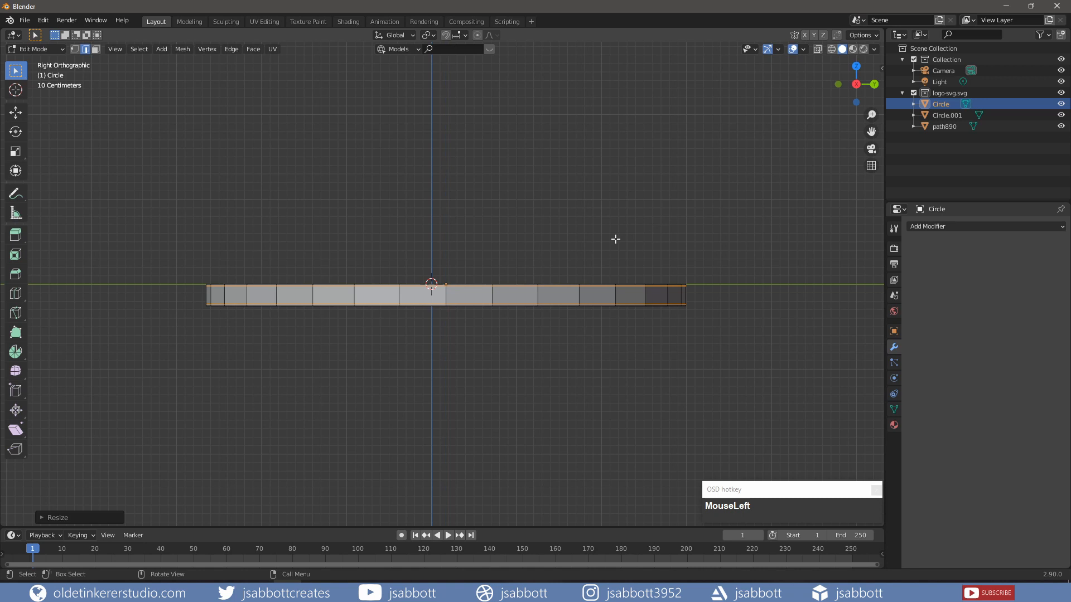
Hide Circle.001 and add a loop cut on the rim's inner wall, slid close to its upper edge.
click(1061, 116)
middle_drag(359, 163, 480, 206)
key(ctrl+r)
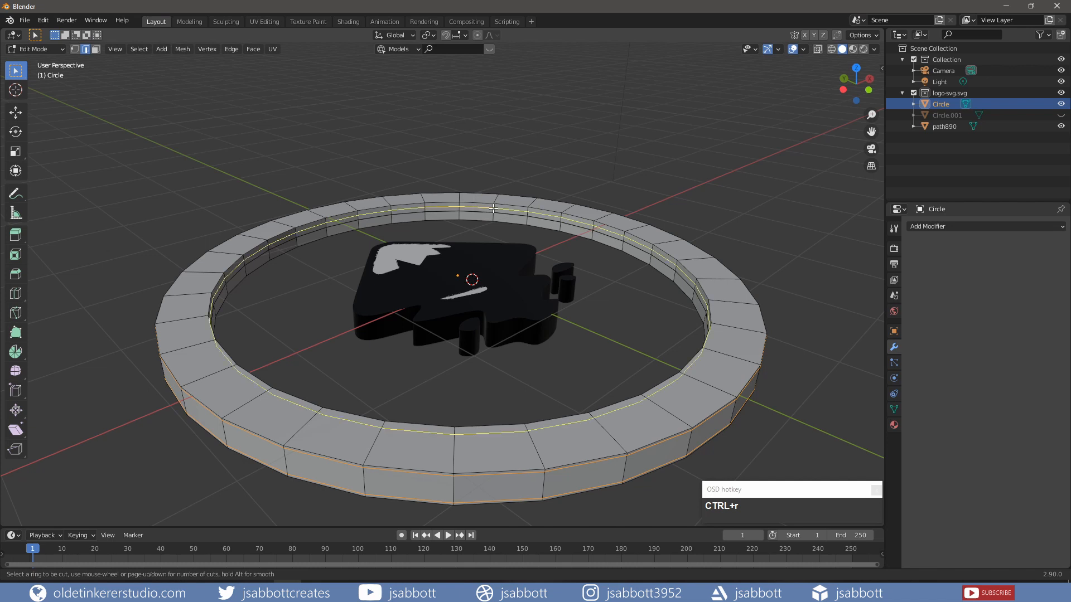
click(493, 208)
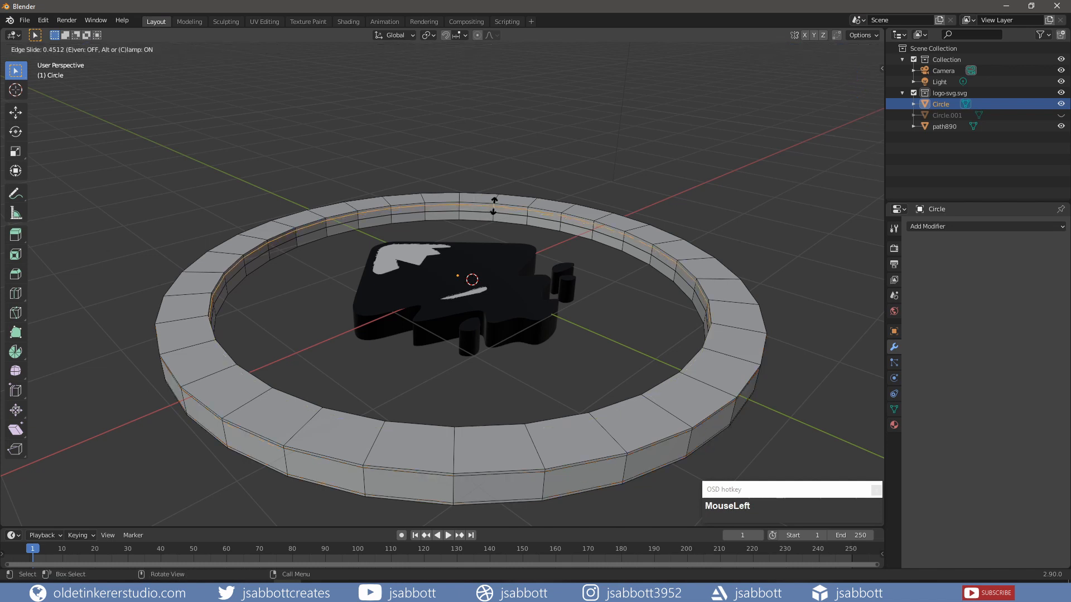
click(493, 204)
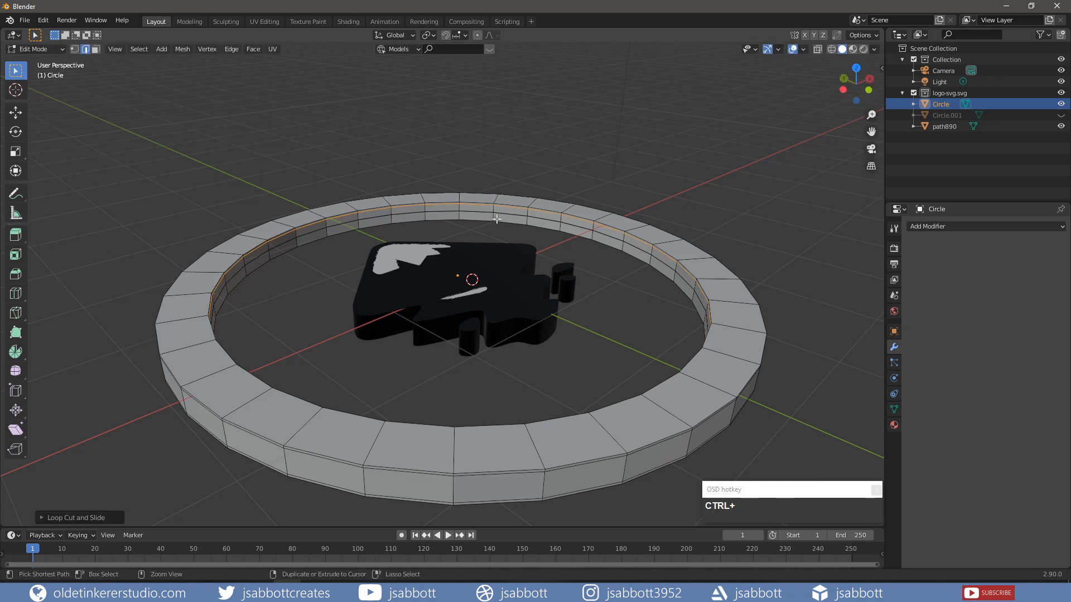
Add a second loop cut on the rim's inner wall, slid close to its lower edge, and clear the selection.
key(ctrl+r)
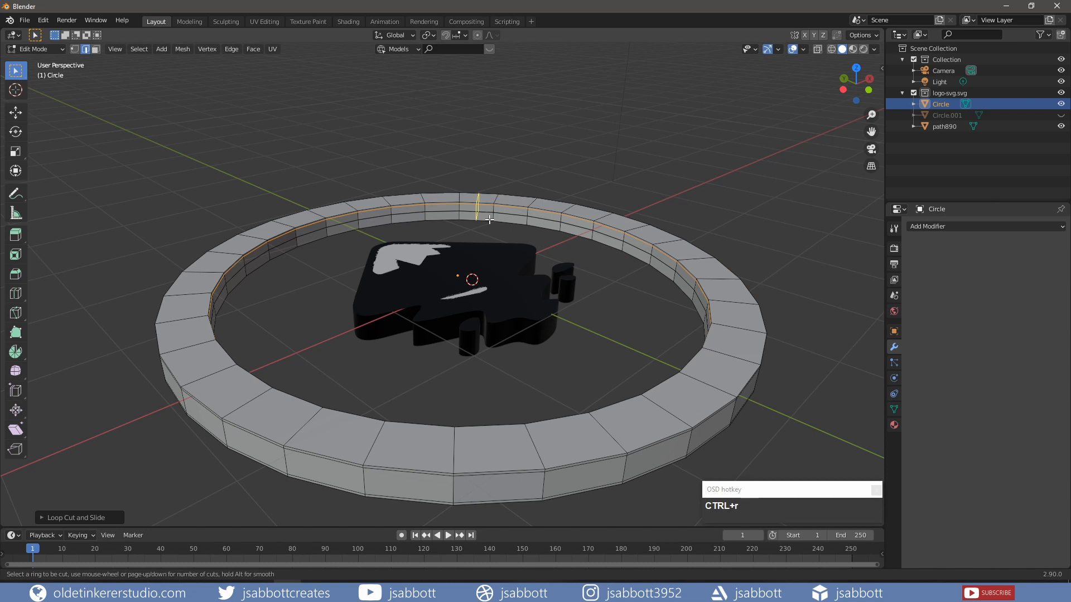
click(494, 220)
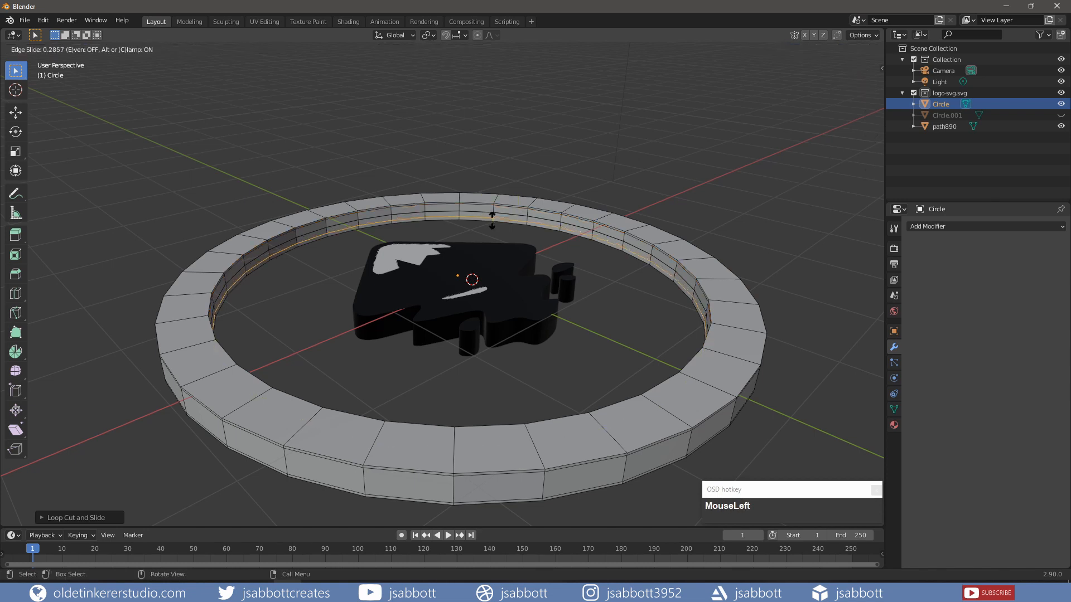
click(492, 221)
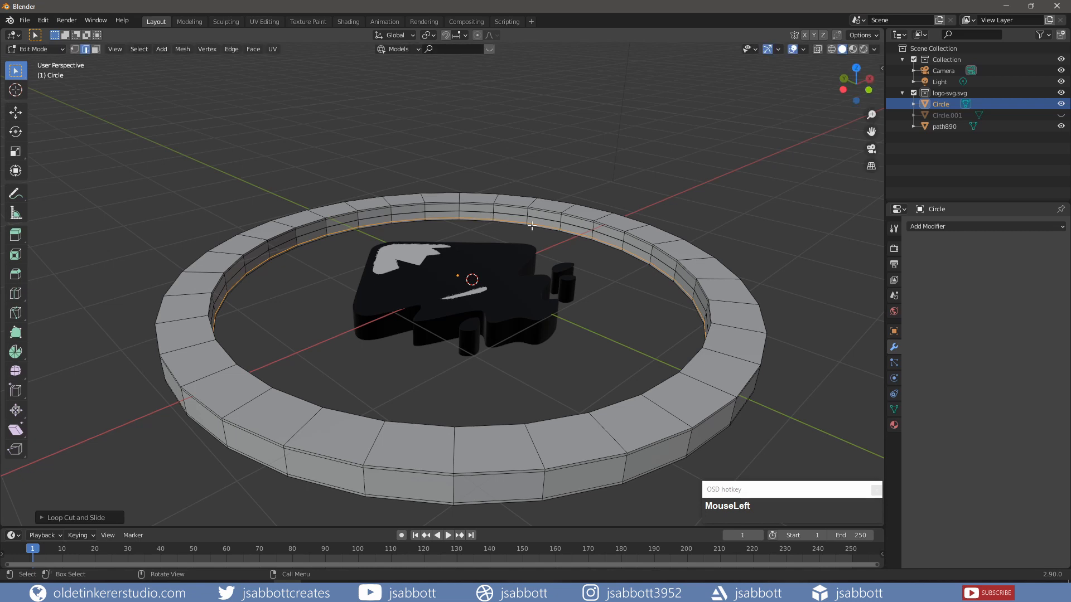
key(alt+a)
click(738, 221)
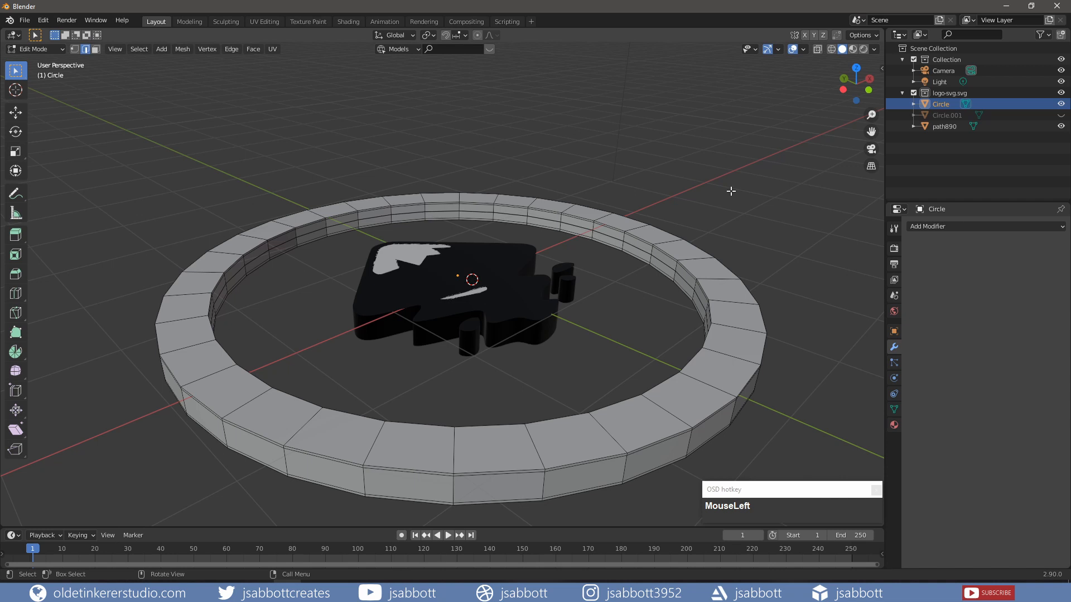
Add two evenly spaced loop cuts around the rim's upper face.
key(KP_7)
scroll(716, 213, down, 2)
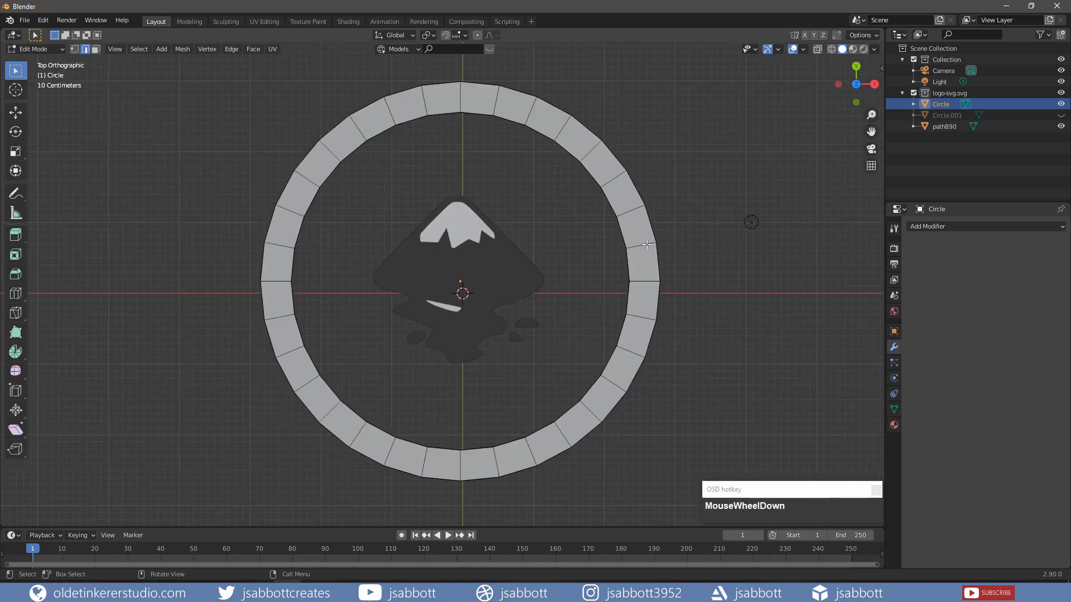
key(ctrl+r)
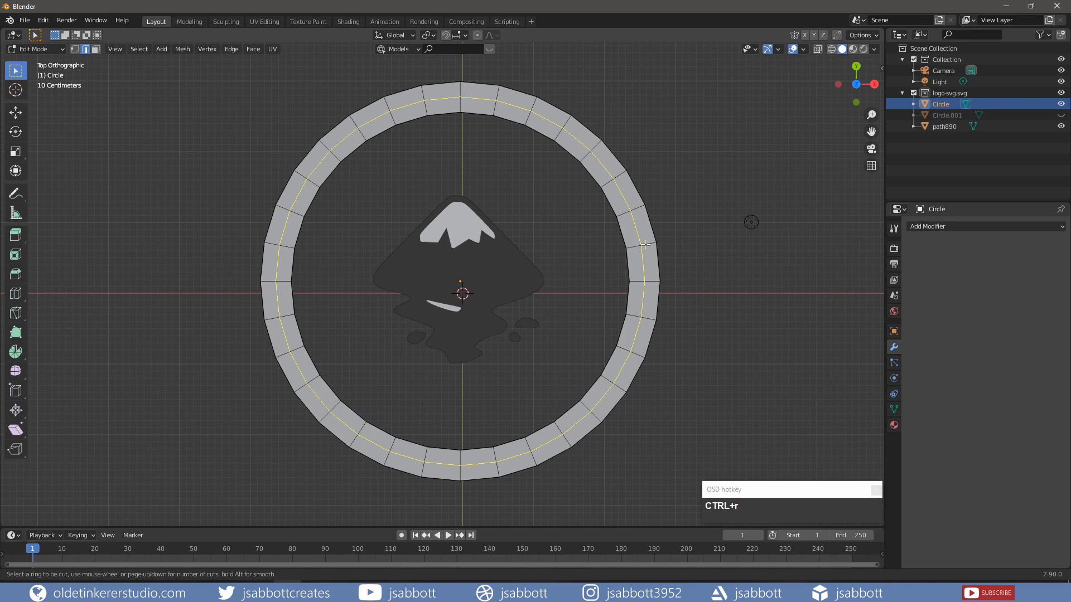
scroll(645, 244, up, 1)
click(646, 245)
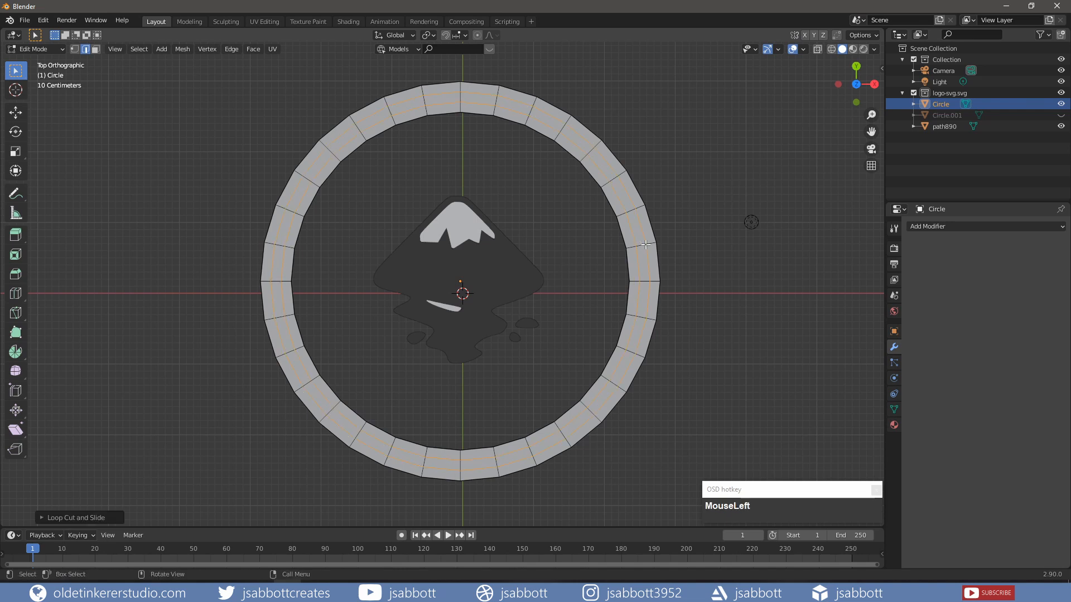
Slide the two new loops apart, close to the rim's outer and inner edges, and clear the selection.
key(alt+a)
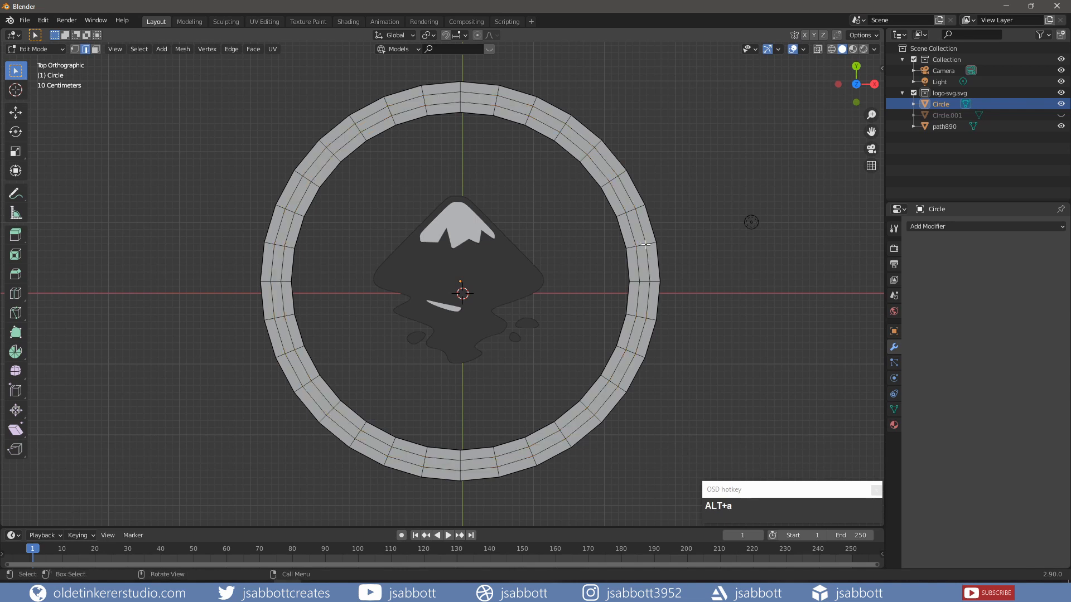
alt+click(645, 241)
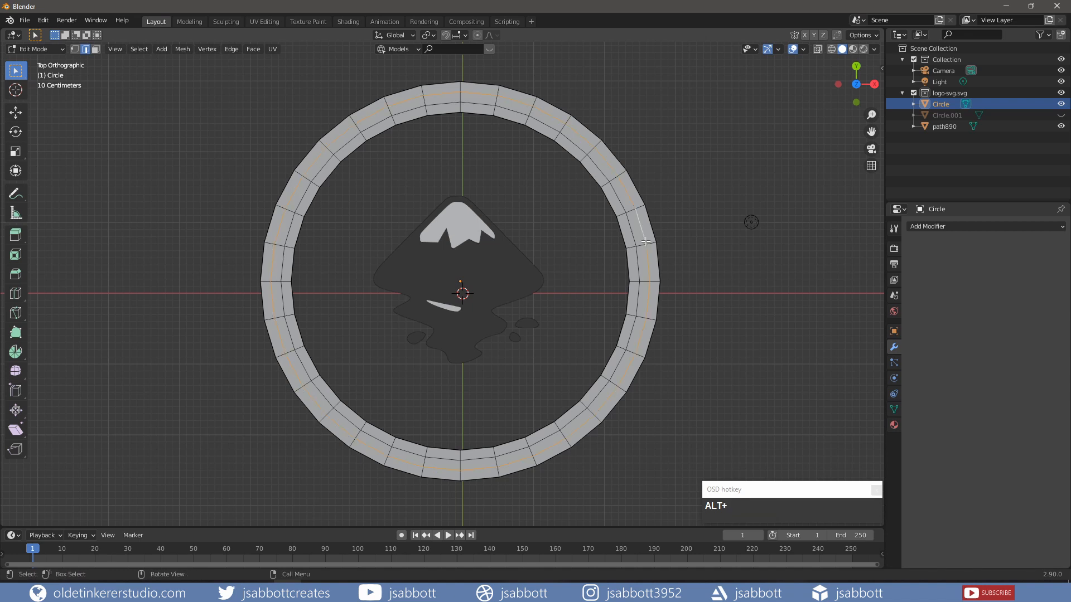
key(g)
key(g)
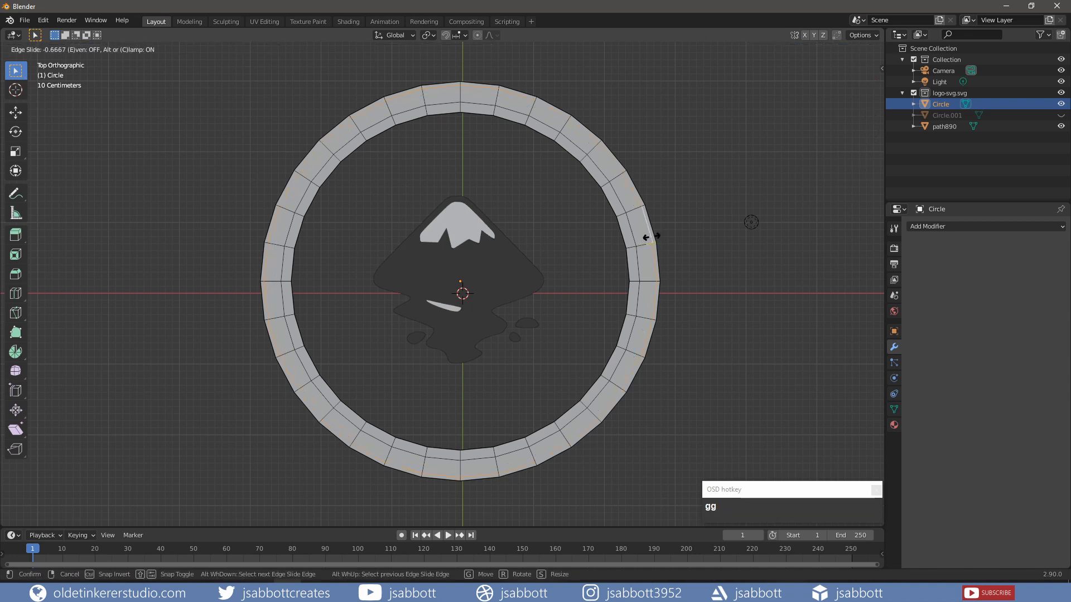
click(651, 236)
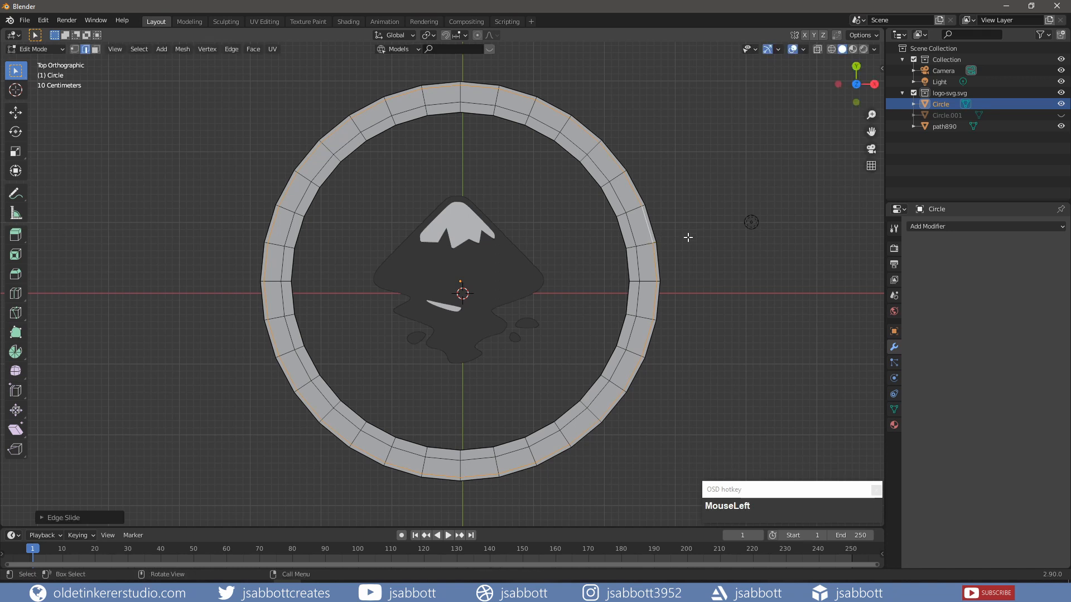
key(alt+a)
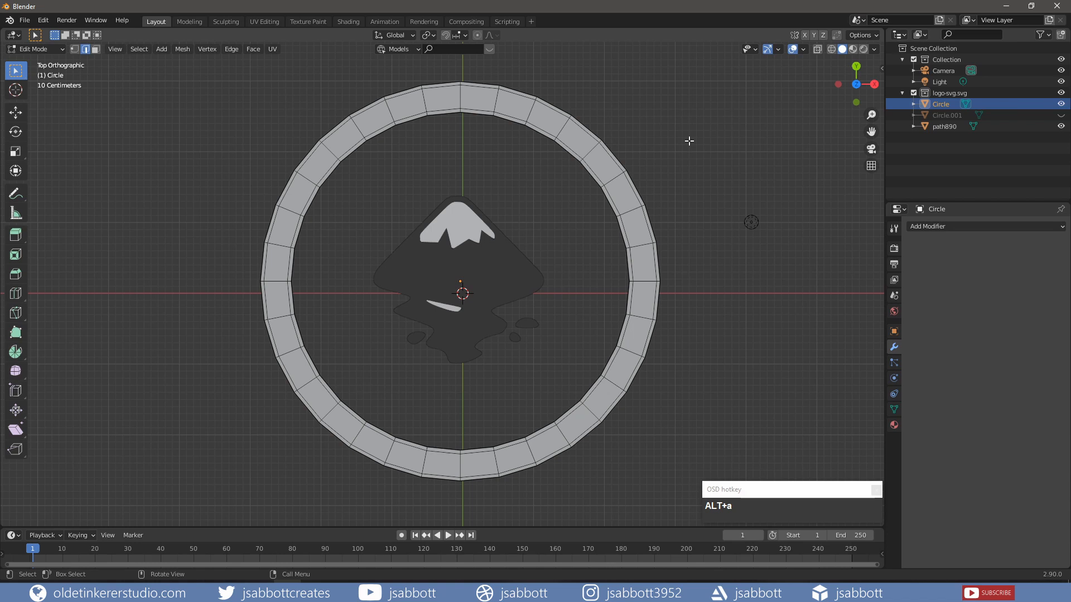
Return to Object Mode and shade the rim smooth.
key(Tab)
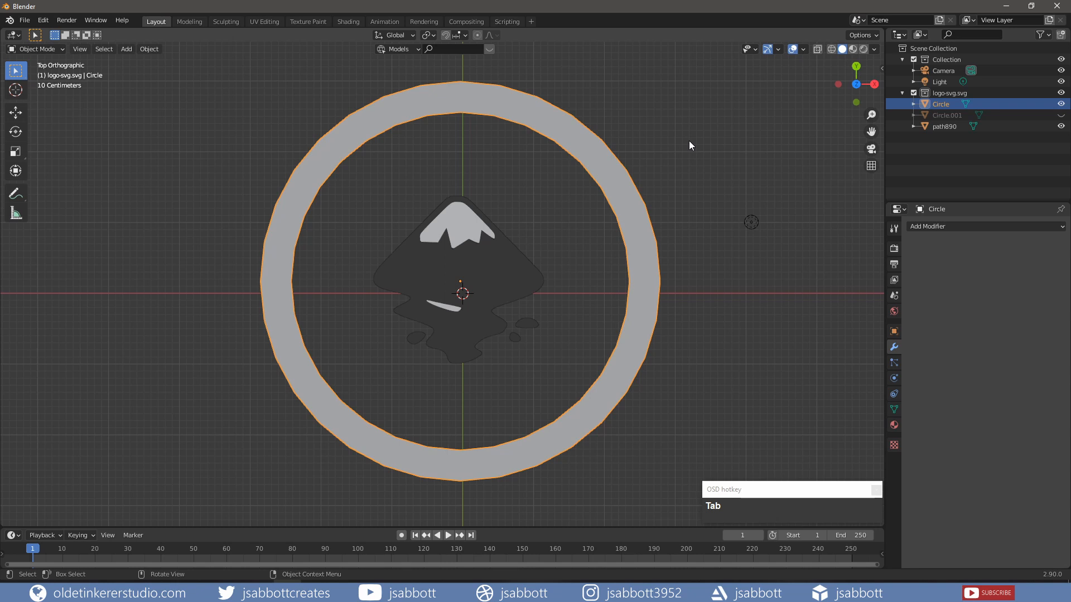
right_click(542, 121)
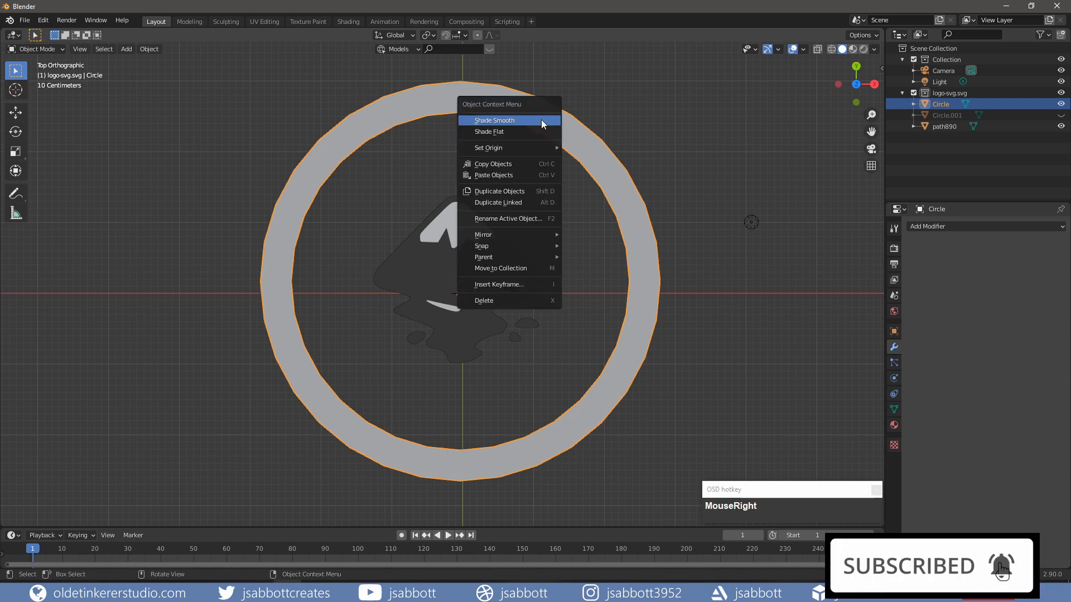
click(541, 120)
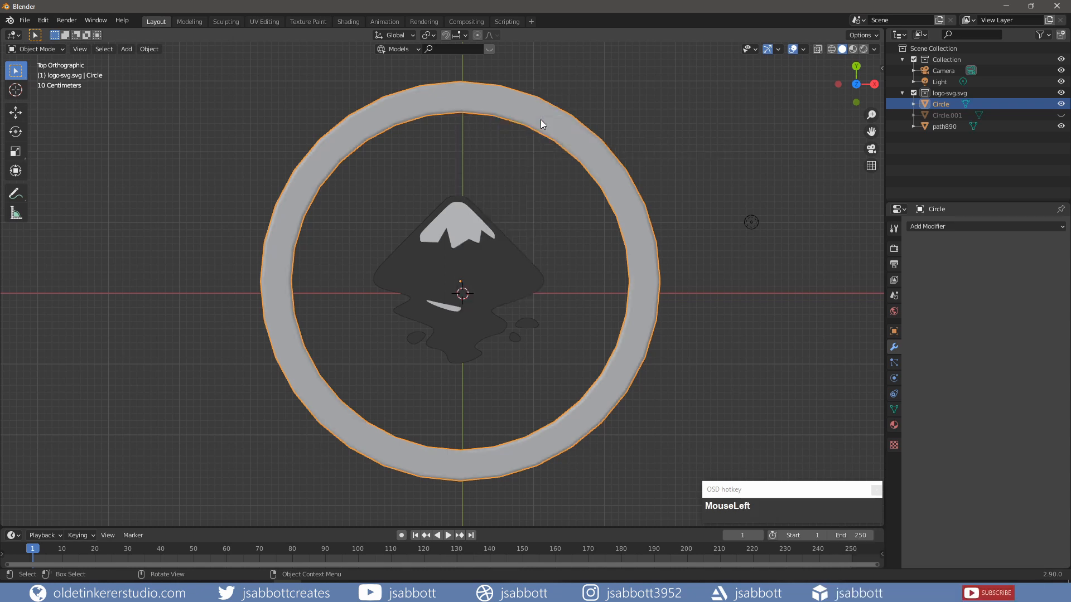
Add a Subdivision Surface modifier to the rim, raise its viewport level, and apply it.
click(962, 226)
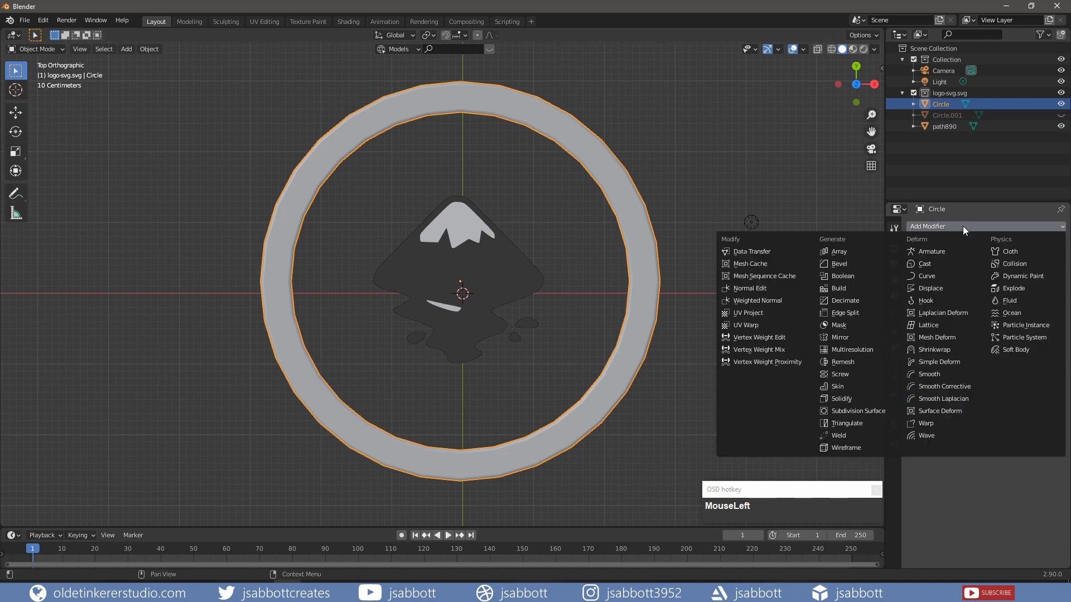
click(873, 410)
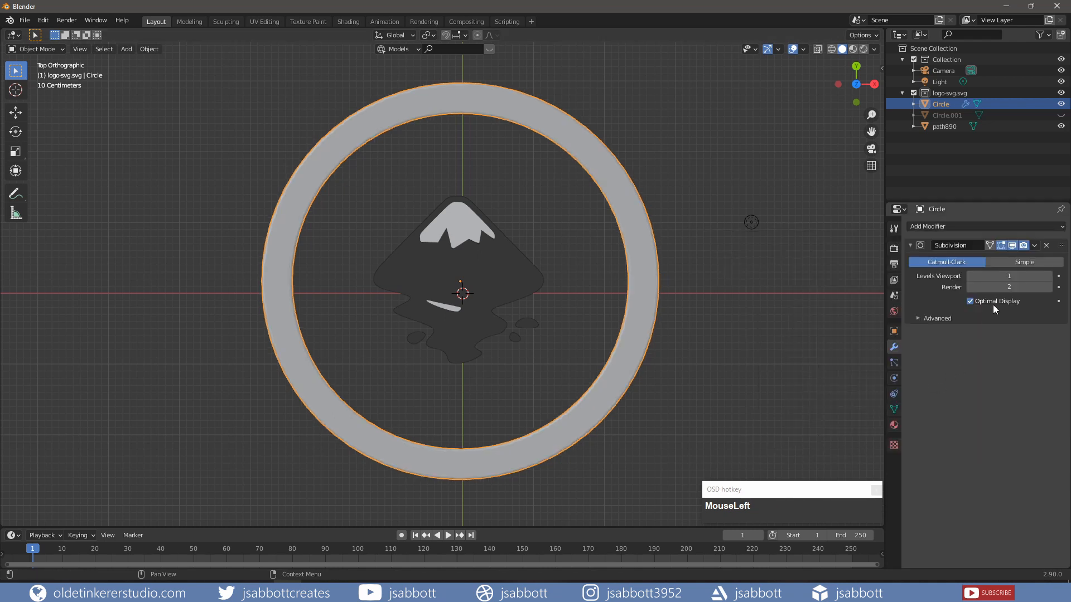
click(1049, 276)
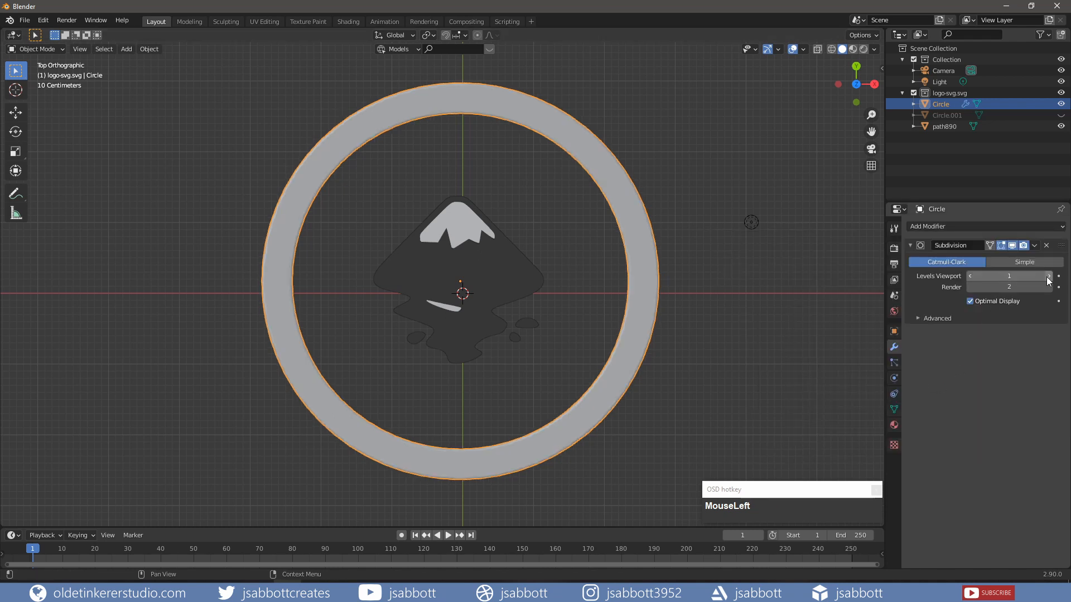
click(1034, 246)
click(1023, 259)
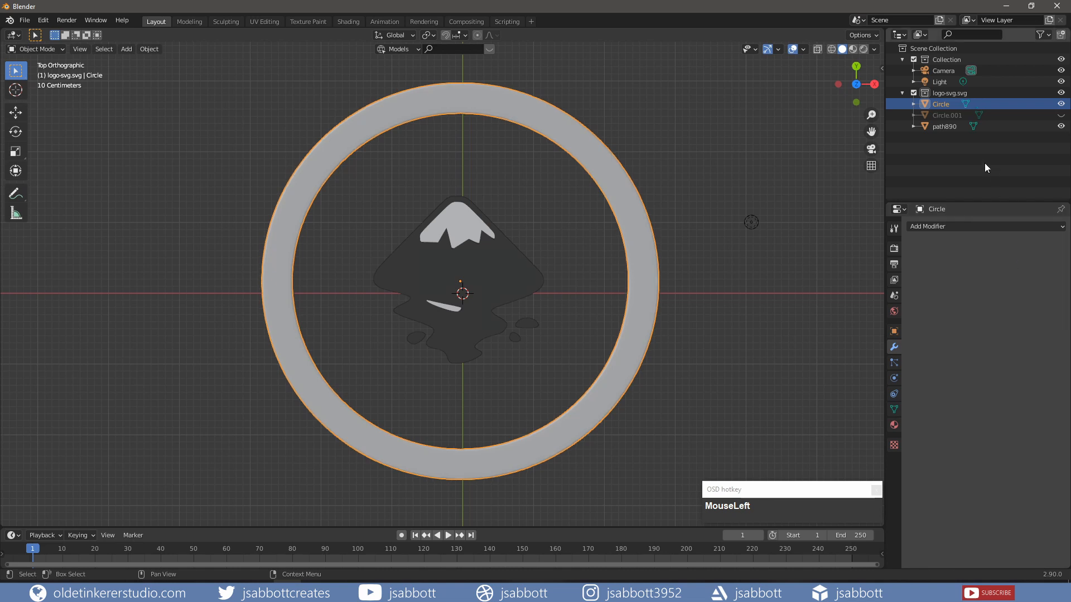
Unhide Circle.001 and give the rim a new material named gold.
click(1061, 116)
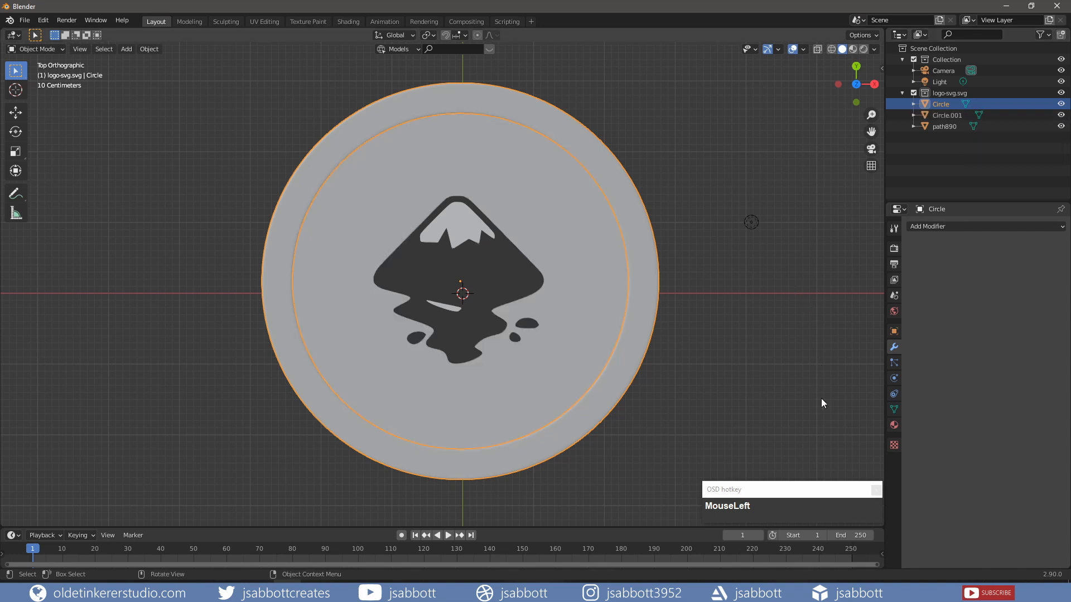
click(892, 425)
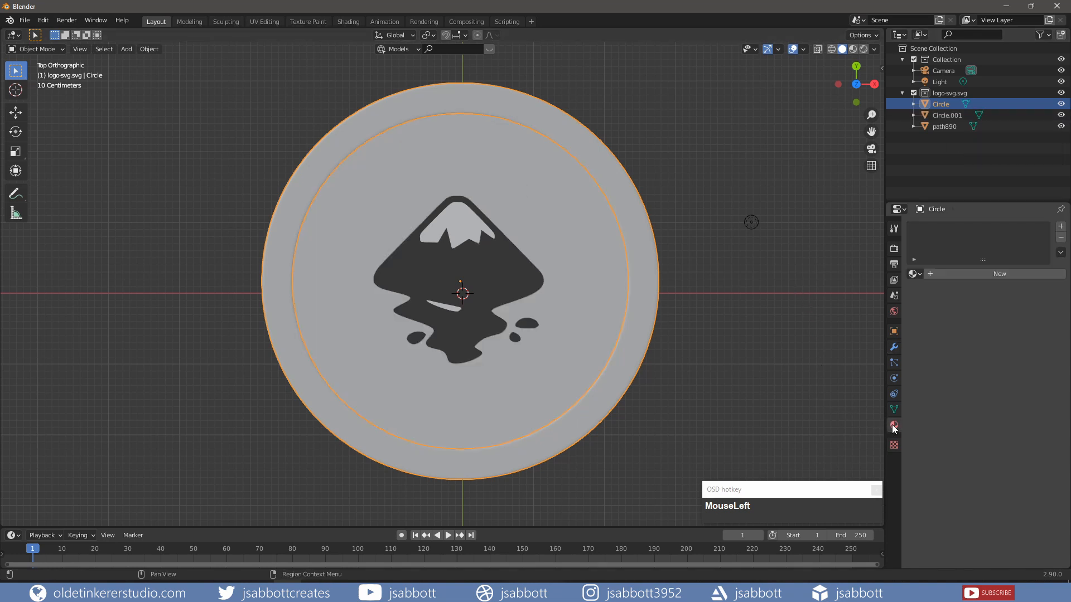
click(982, 275)
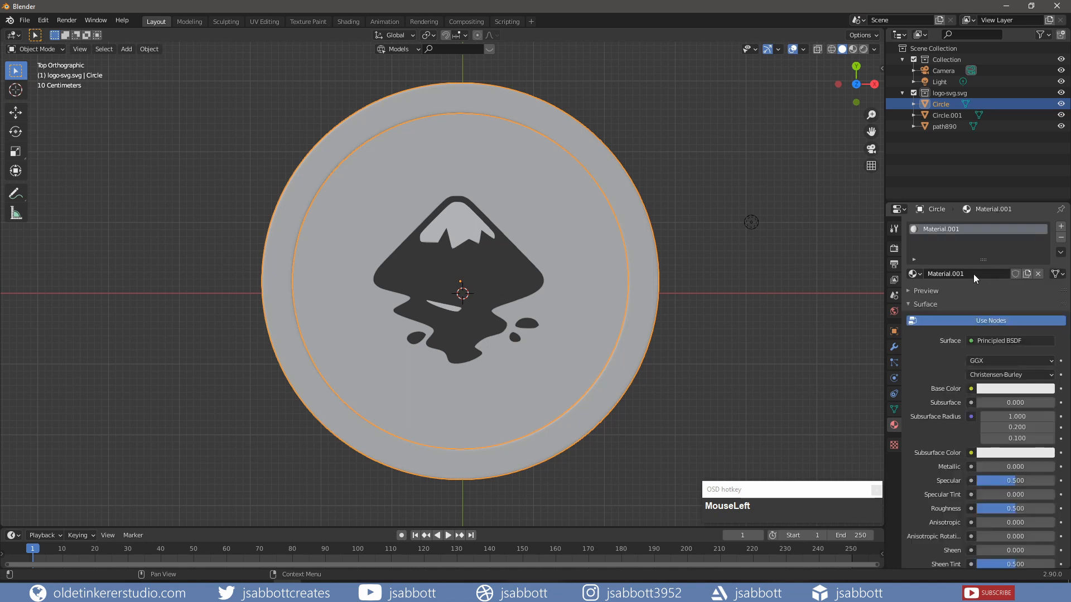
click(971, 273)
text(gold)
key(Return)
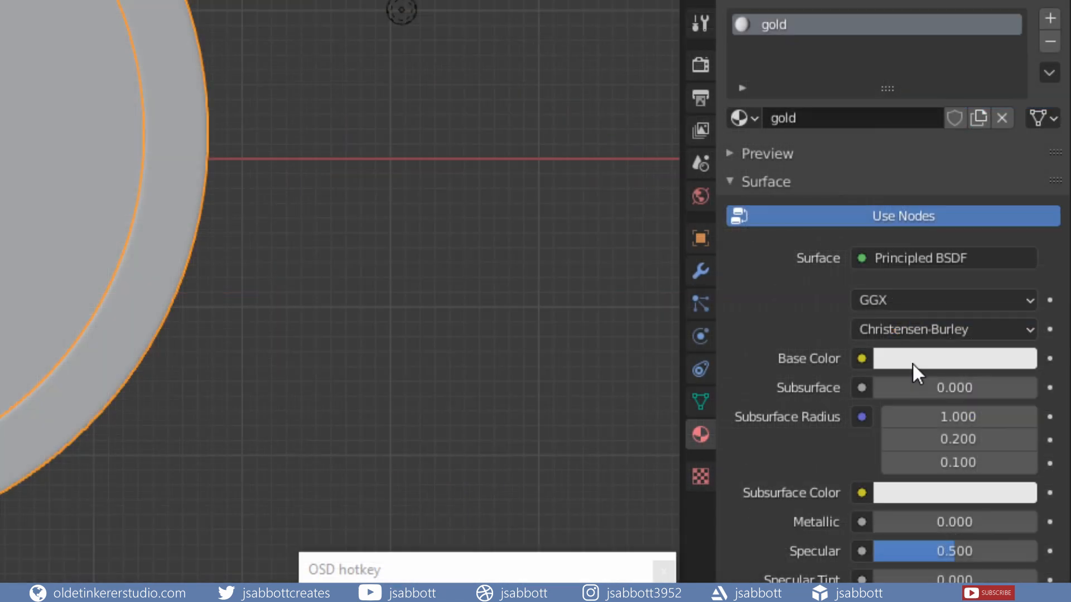
Set the gold material's base color to hex e7d271.
click(912, 363)
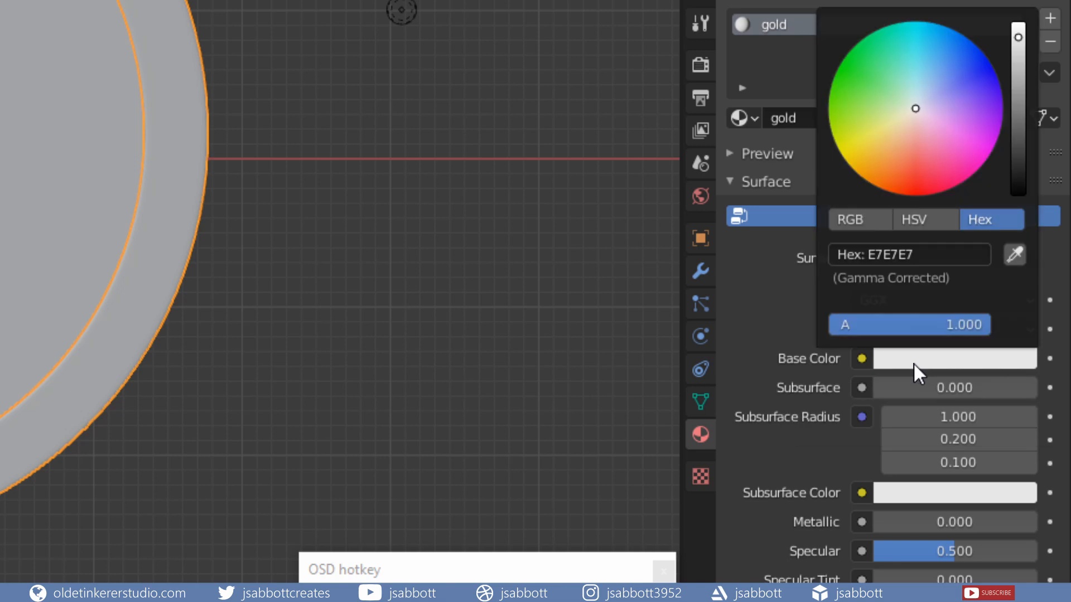
click(934, 257)
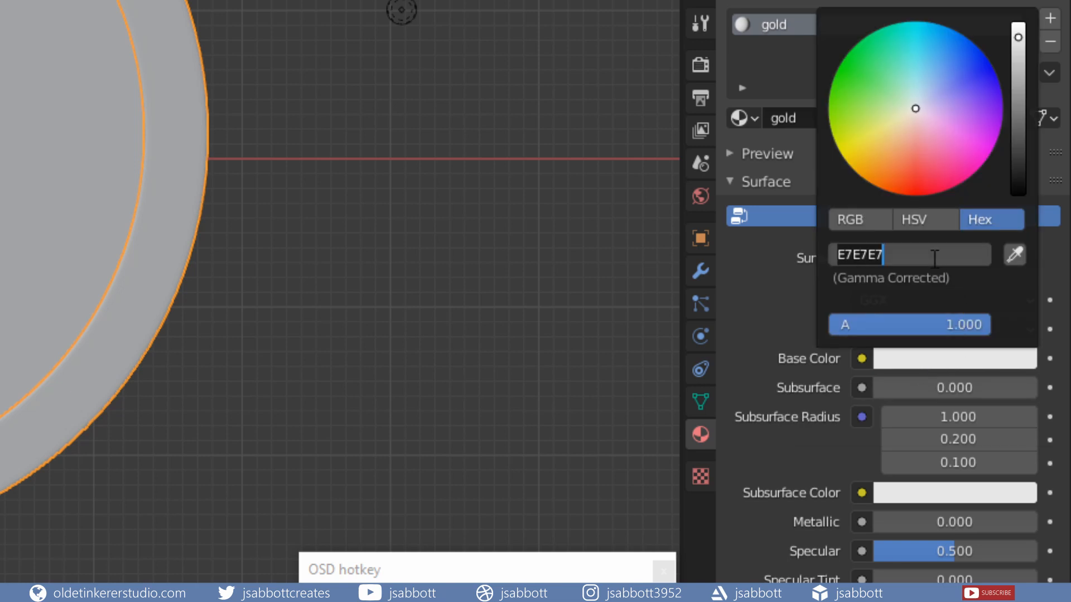
key(BackSpace)
text(e7)
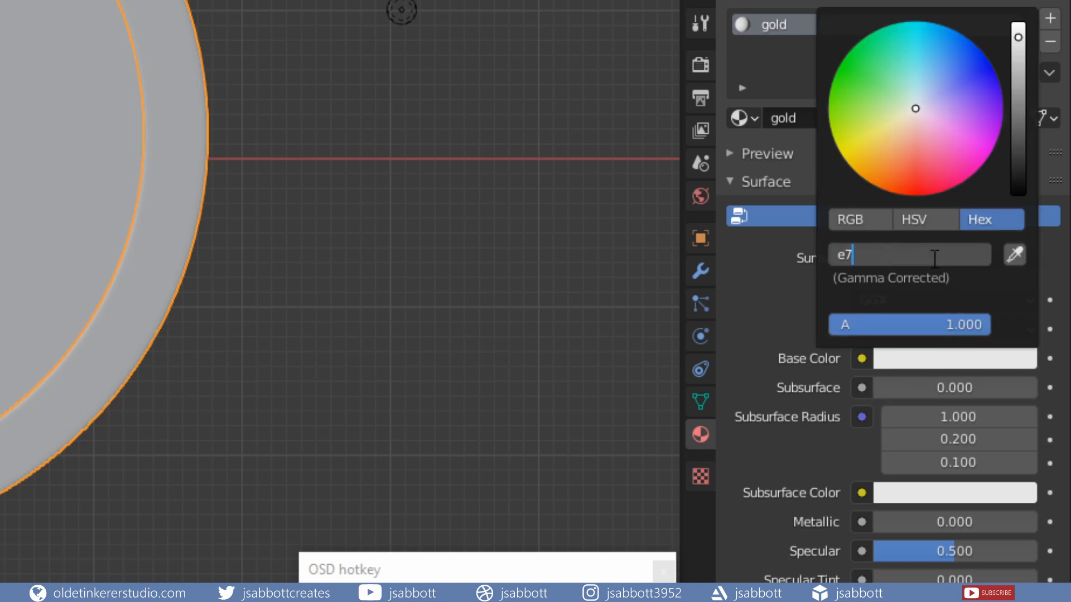
text(d271)
key(Return)
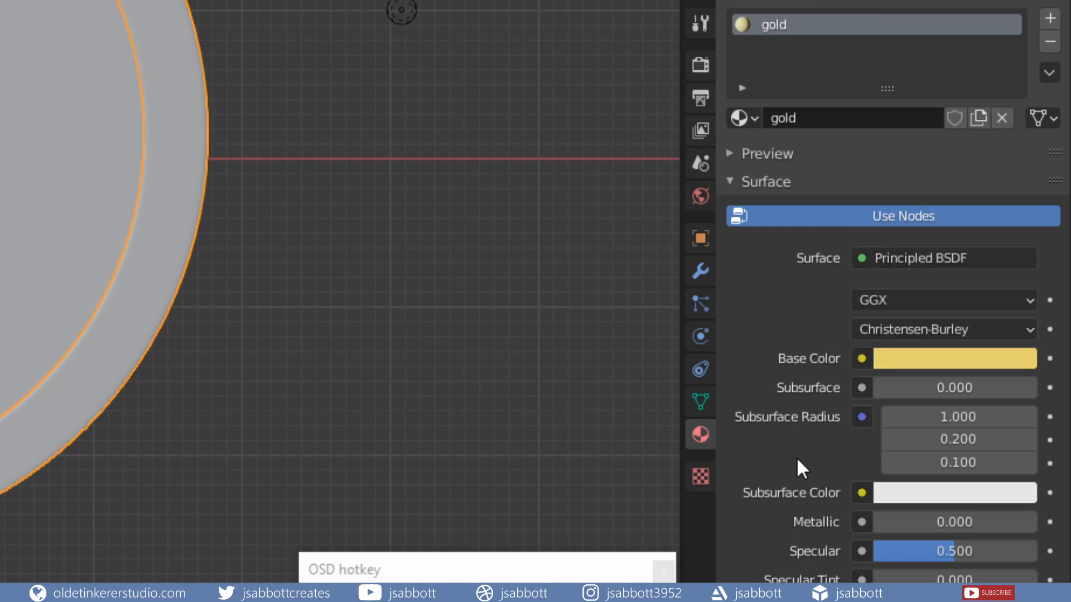
Set the gold material's Metallic value to 0.2.
click(900, 521)
key(BackSpace)
text(.)
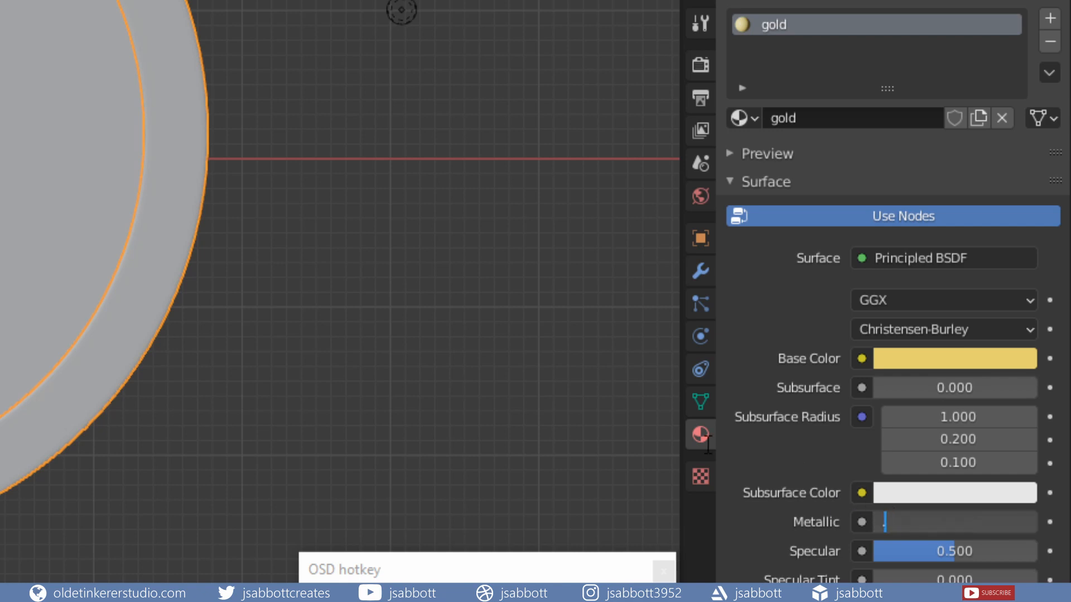
text(2)
key(Return)
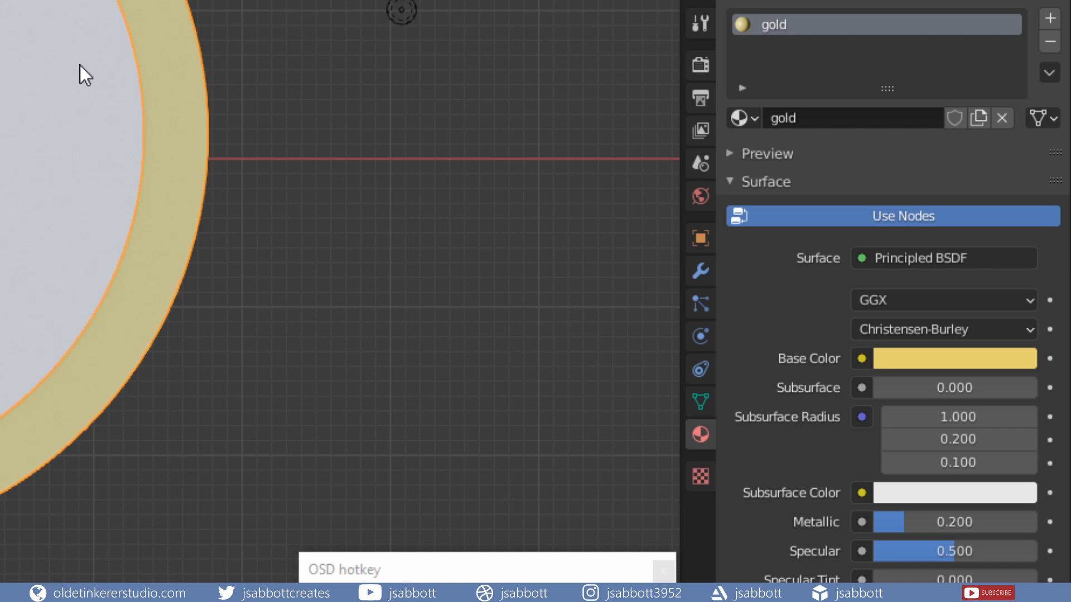
Assign the existing gold material to the coin's recessed face, Circle.001.
click(79, 65)
middle_drag(283, 356, 241, 303)
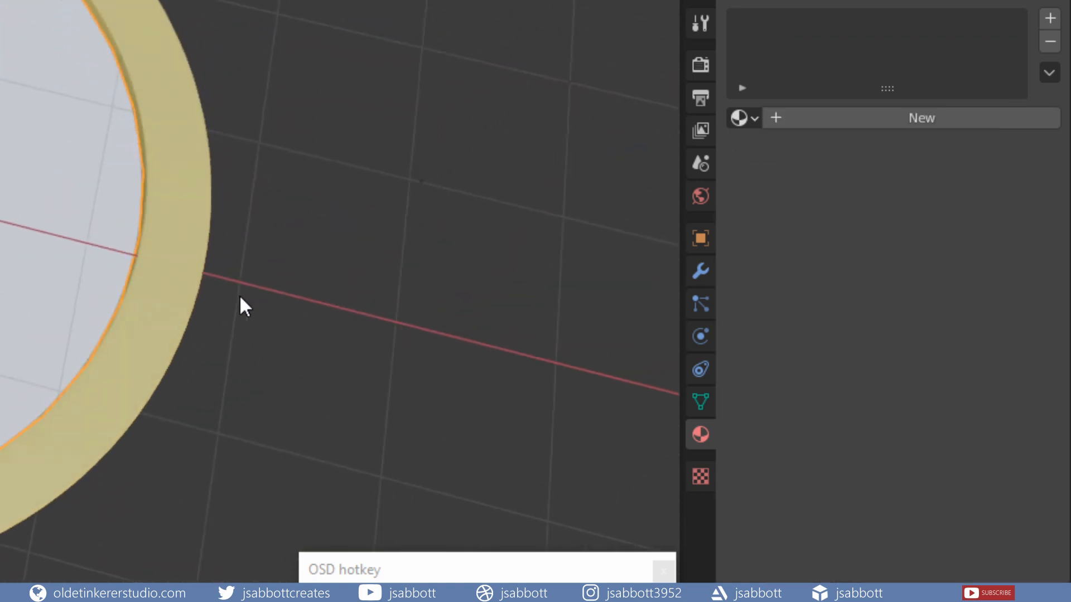
click(755, 114)
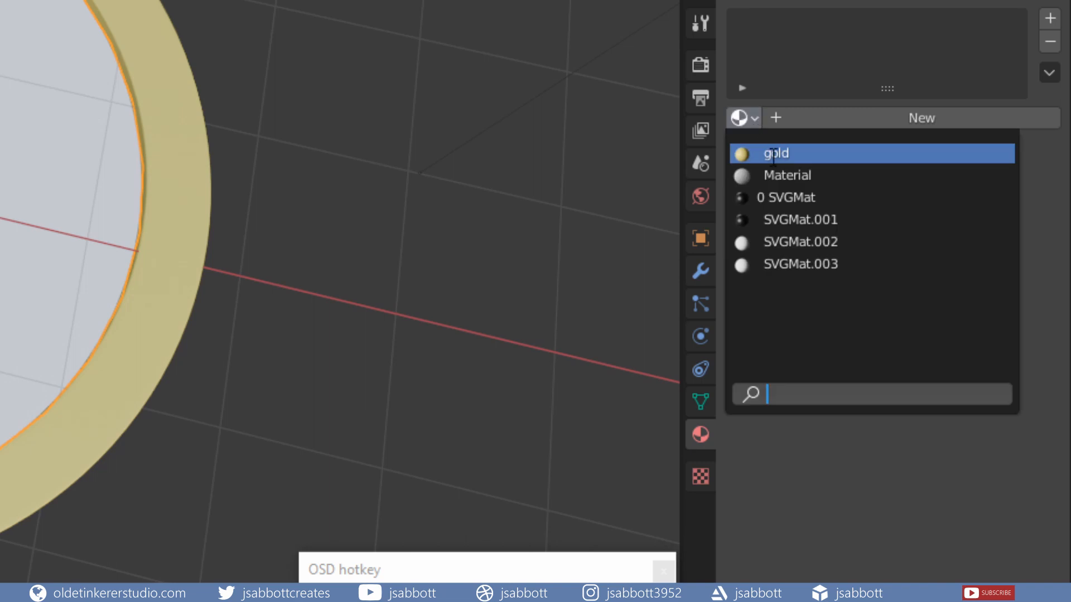
click(770, 152)
middle_drag(369, 340, 327, 333)
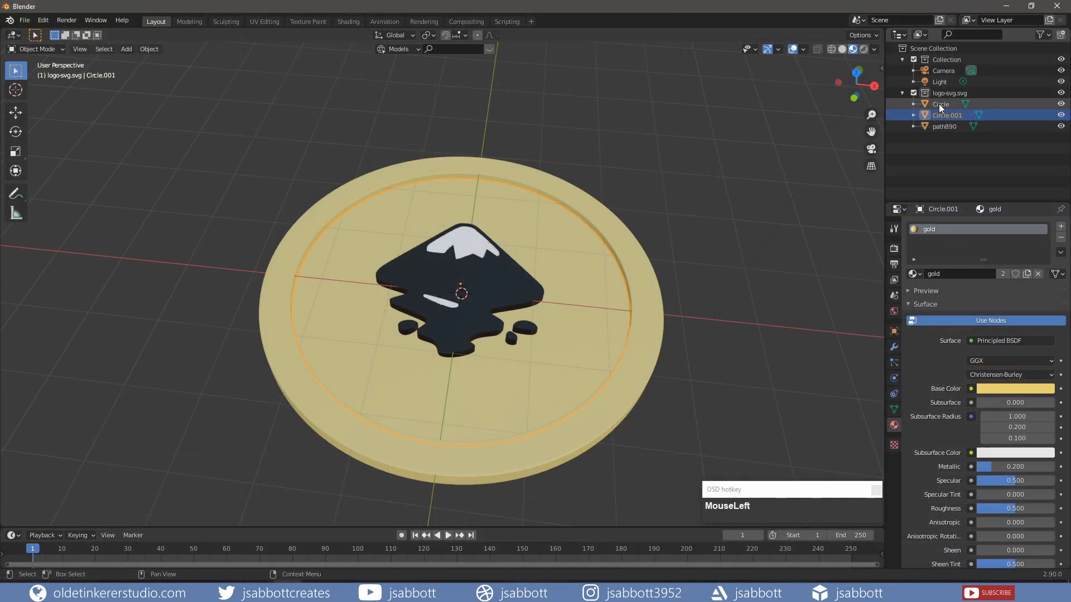
Join Circle.001 and path890 into the Circle rim as one object.
click(938, 103)
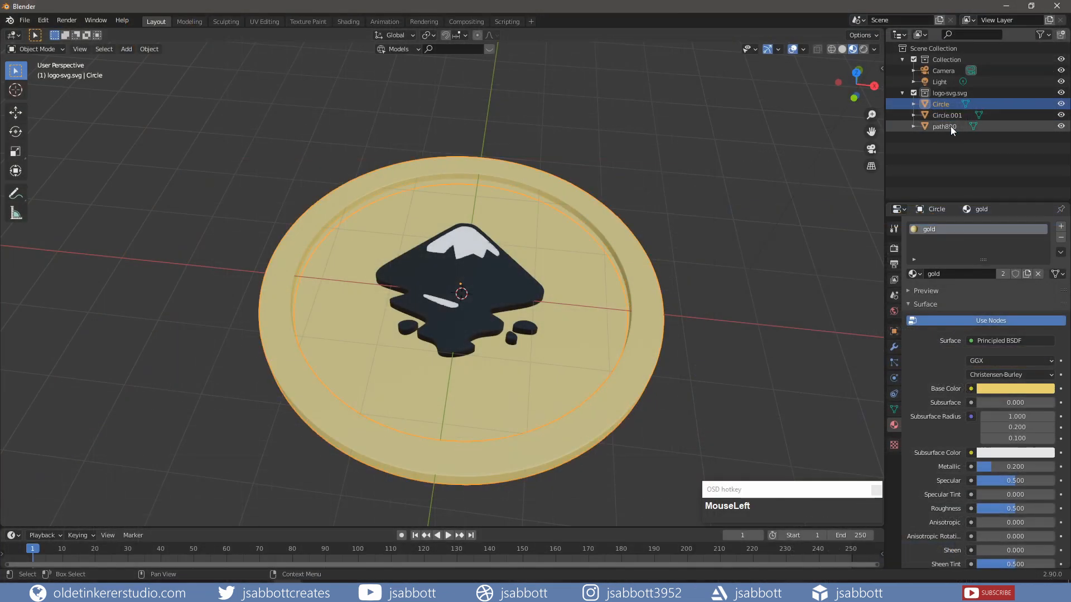
shift+click(945, 126)
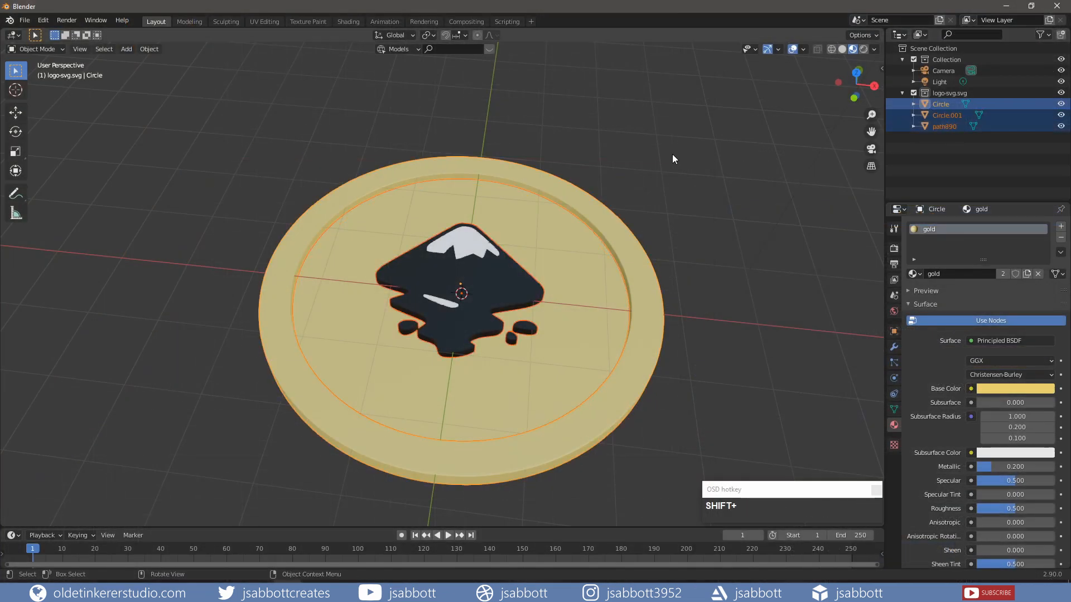
key(ctrl+j)
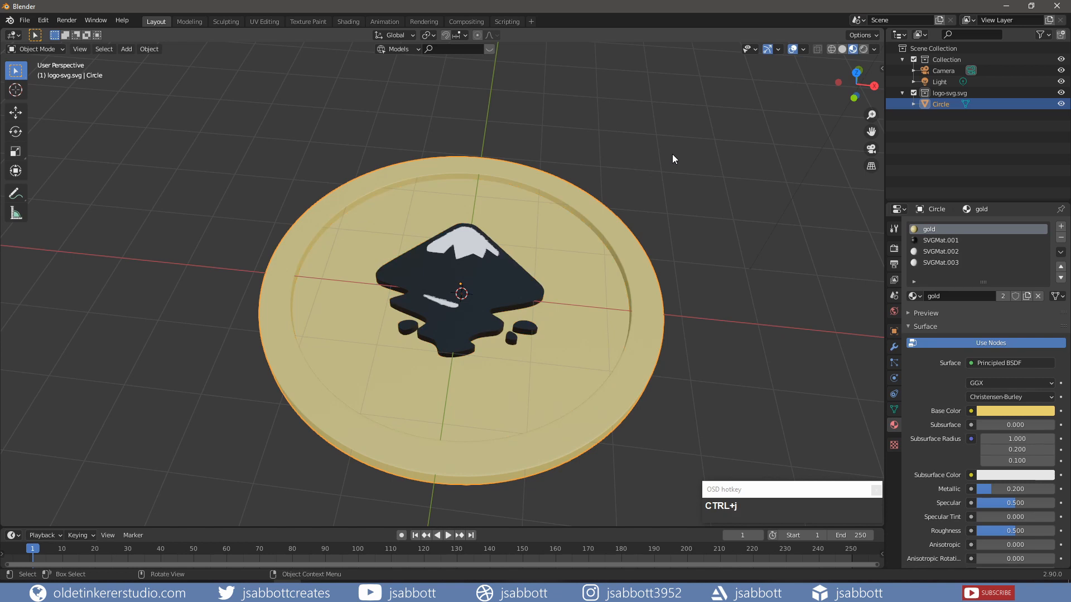
Rotate the joined coin 90° about the global X axis and show it in front view.
scroll(671, 154, down, 3)
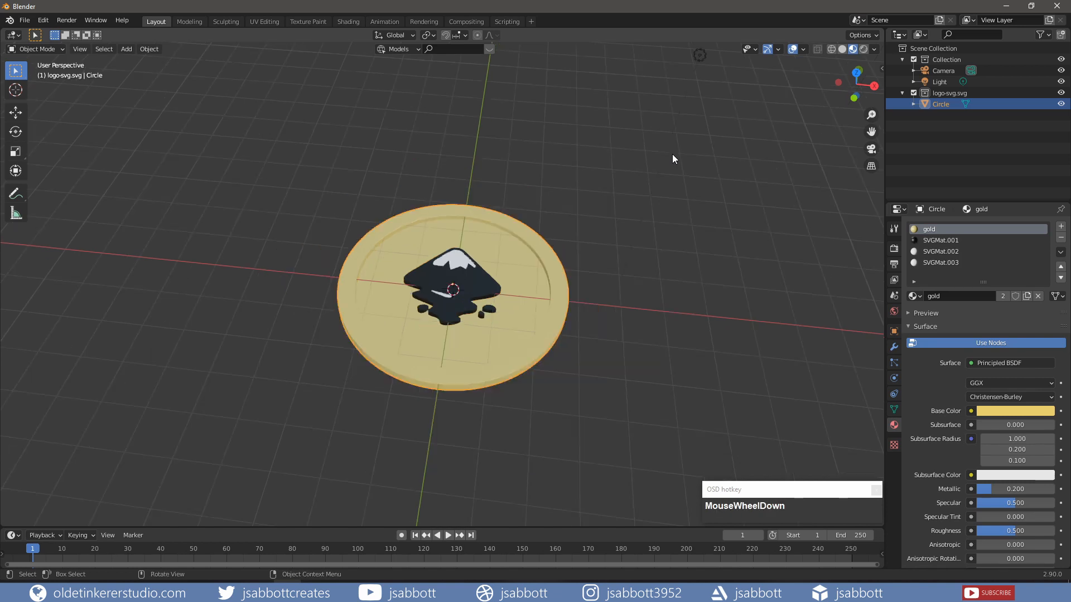
key(r)
key(x)
key(KP_9)
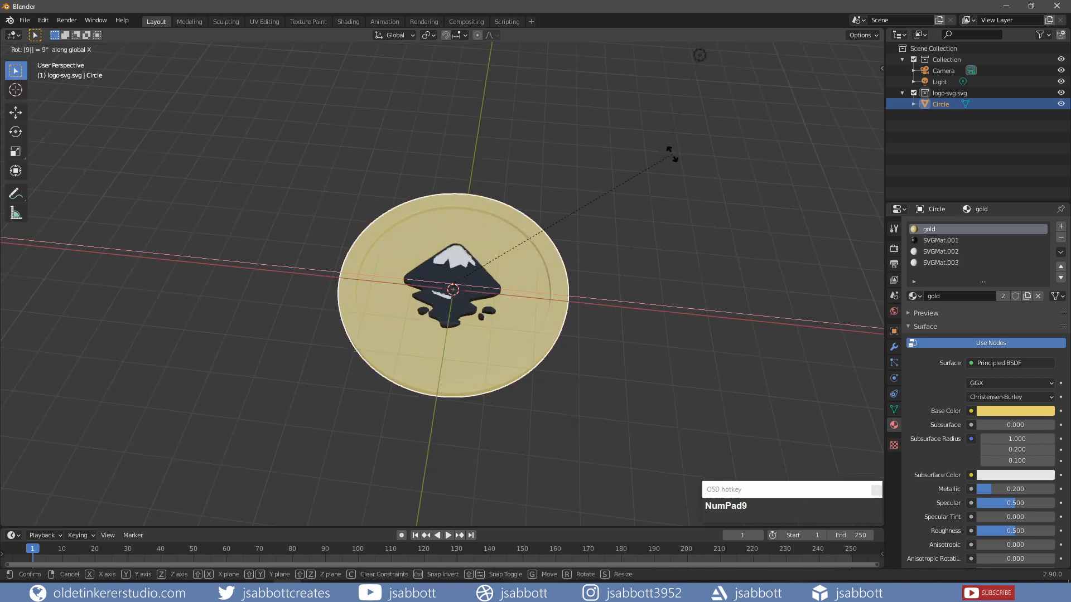
key(KP_0)
click(671, 153)
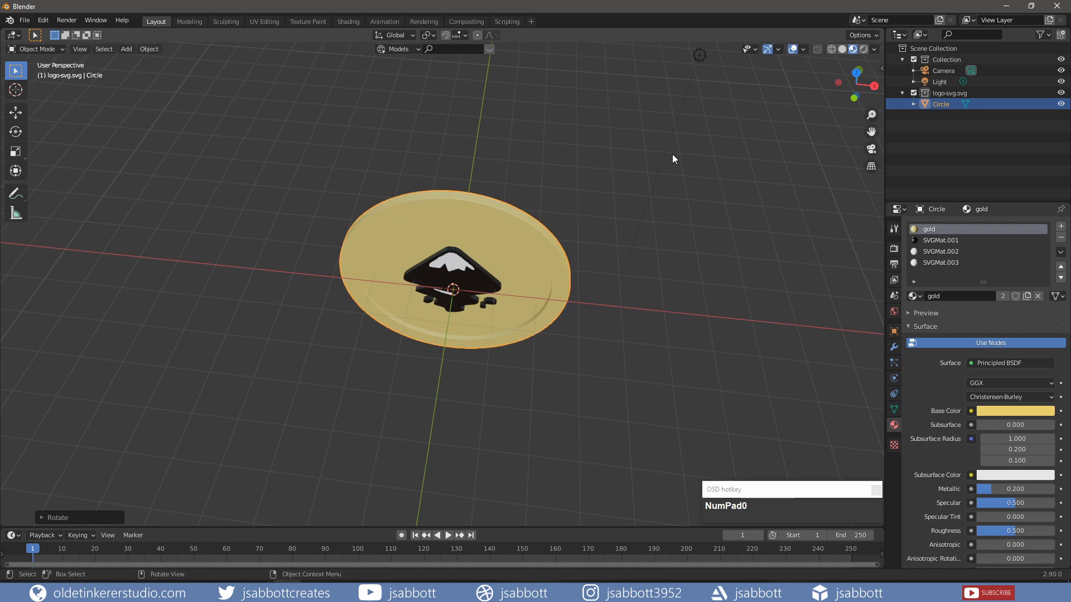
key(KP_1)
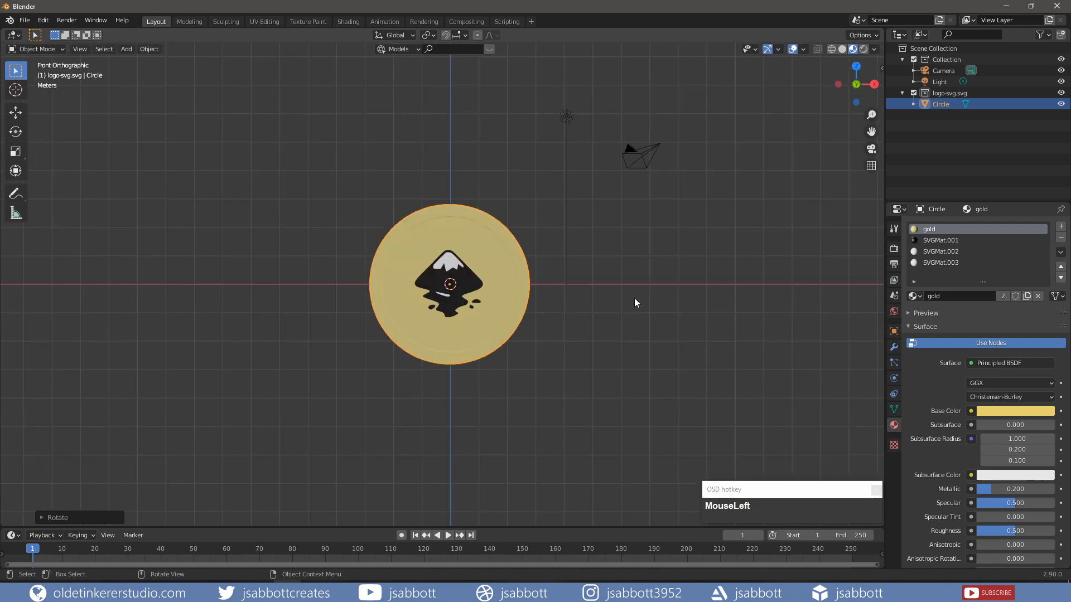
Change the existing light to a Sun with strength 150 and rotate it in top view to light the coin's face.
click(565, 118)
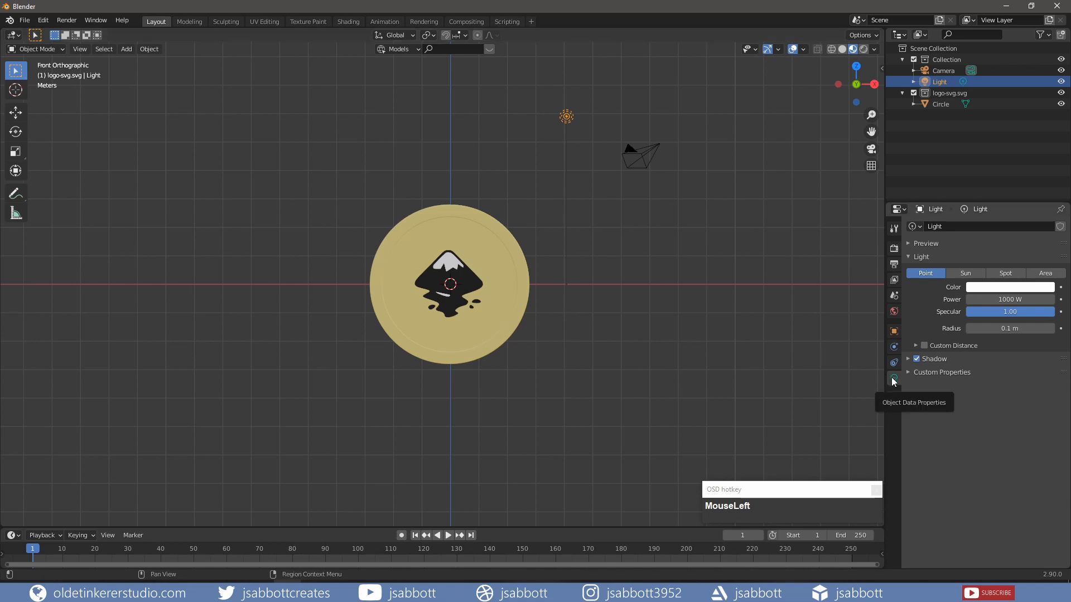
click(965, 274)
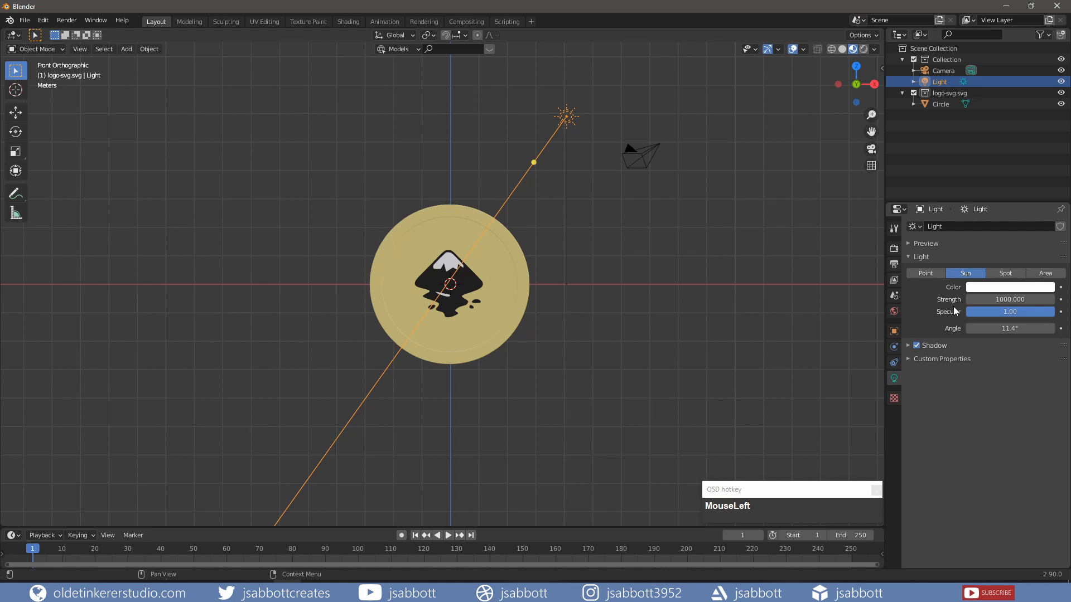
click(1005, 300)
text(150)
key(Return)
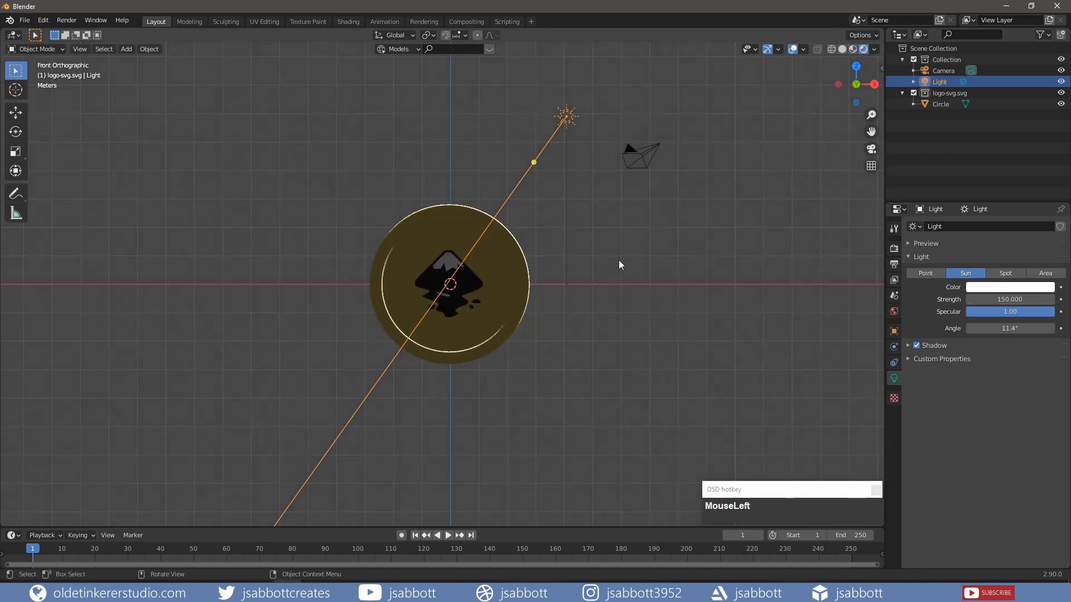
key(KP_7)
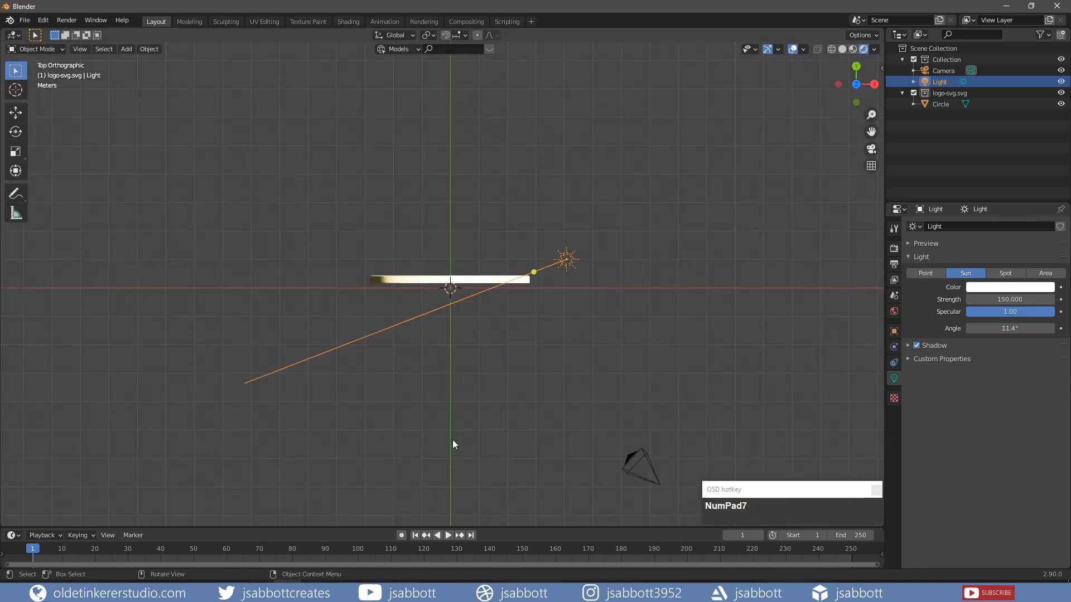
key(r)
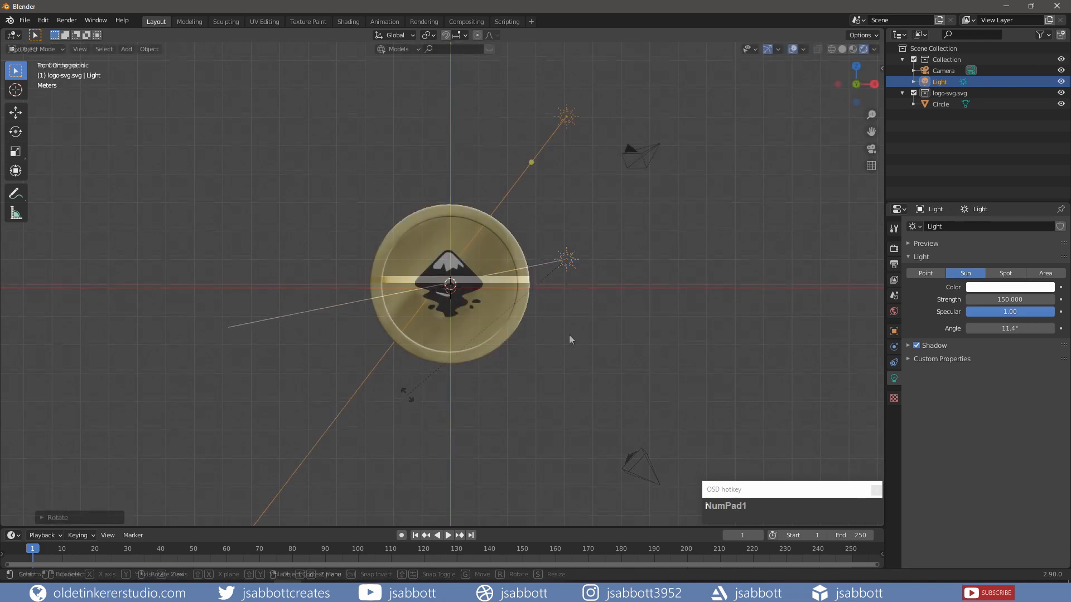
Add an area light at the scene origin.
key(shift+a)
mouse_move(568, 335)
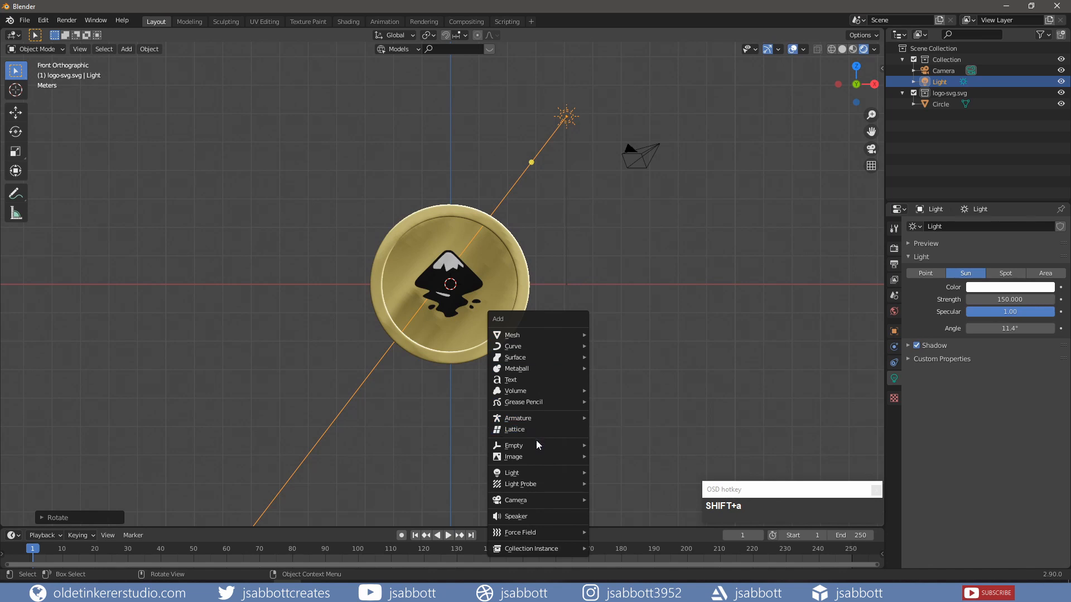
mouse_move(537, 474)
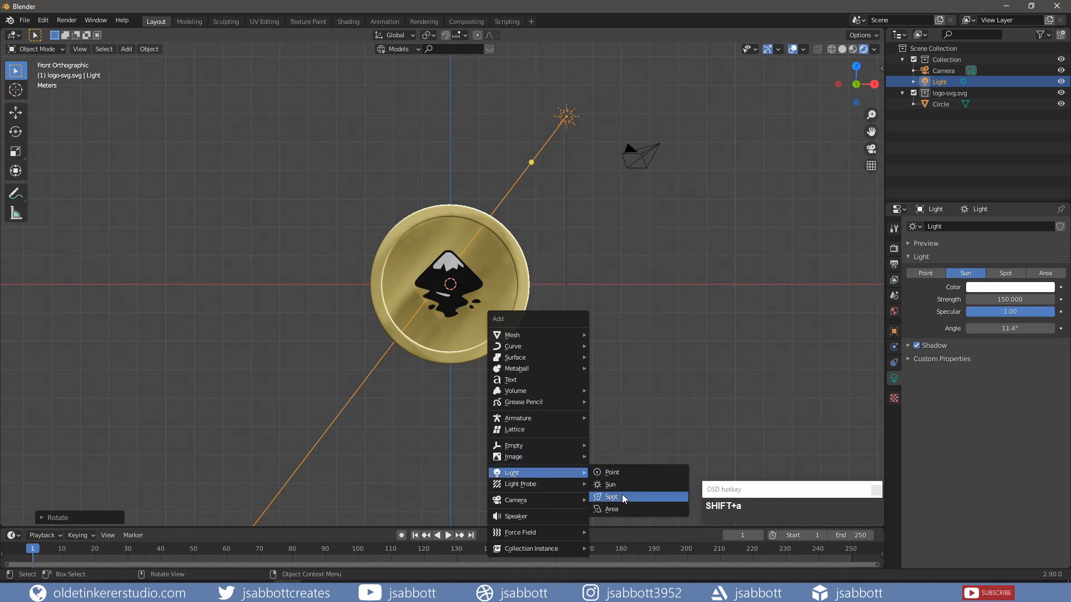
click(620, 510)
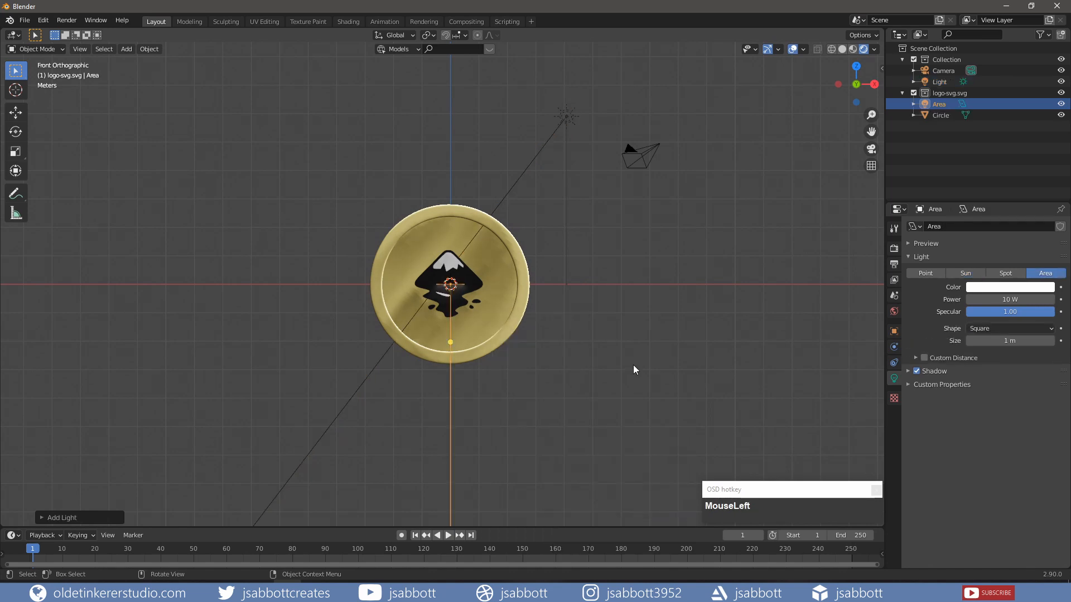
Move the area light in front of the coin along negative Y and about 2.8 m along positive X.
key(KP_7)
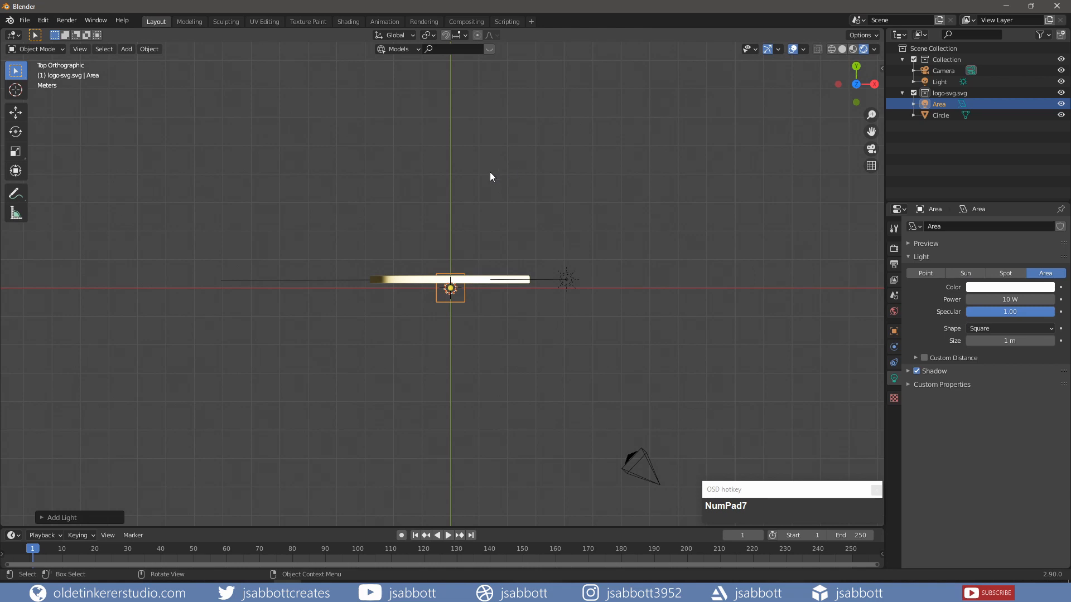
key(g)
key(y)
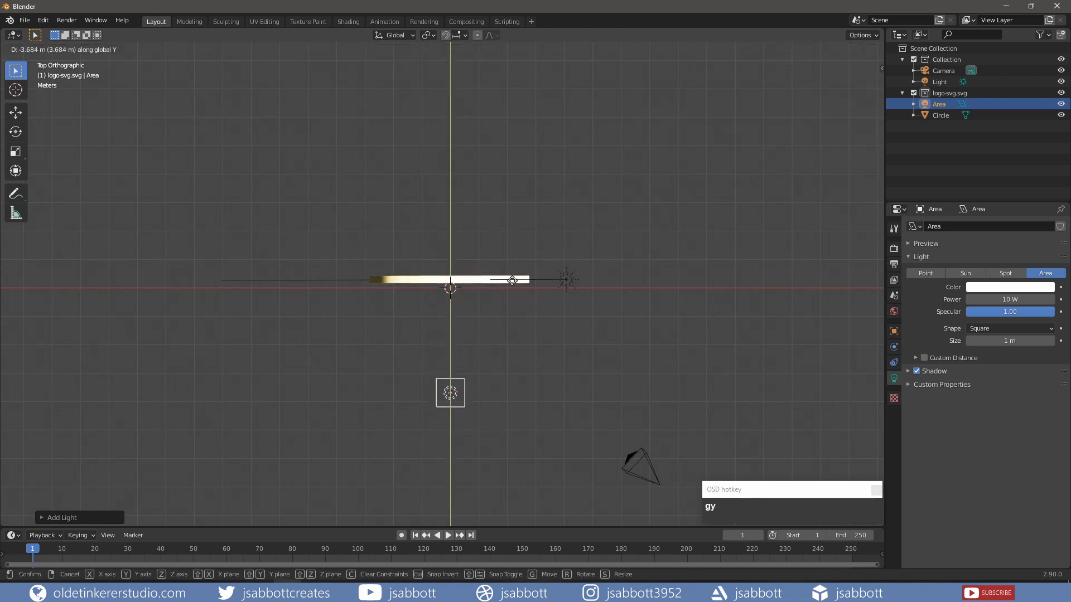
click(514, 309)
key(g)
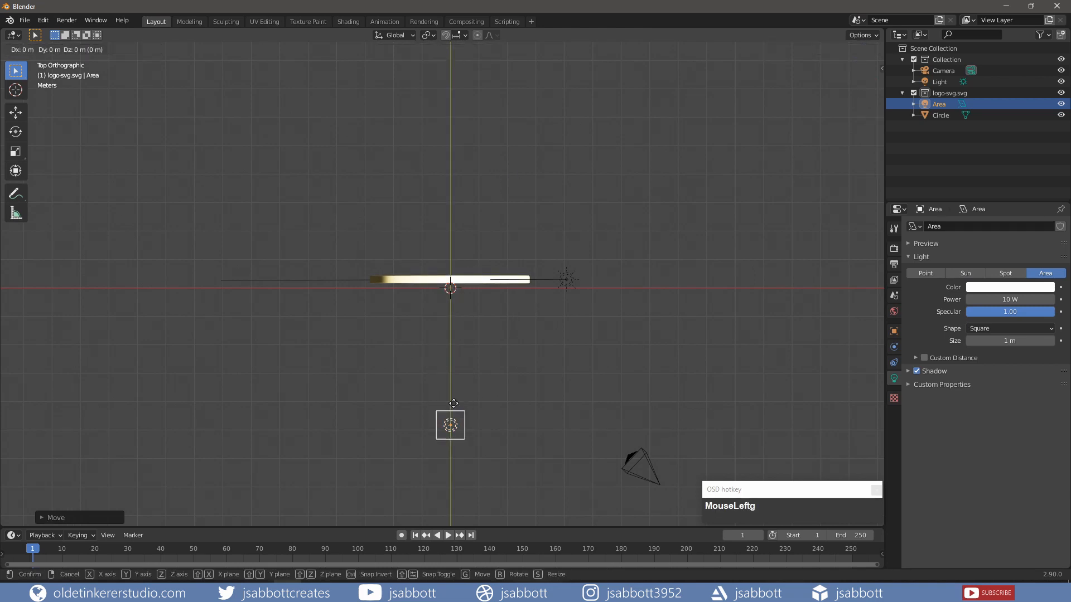
key(x)
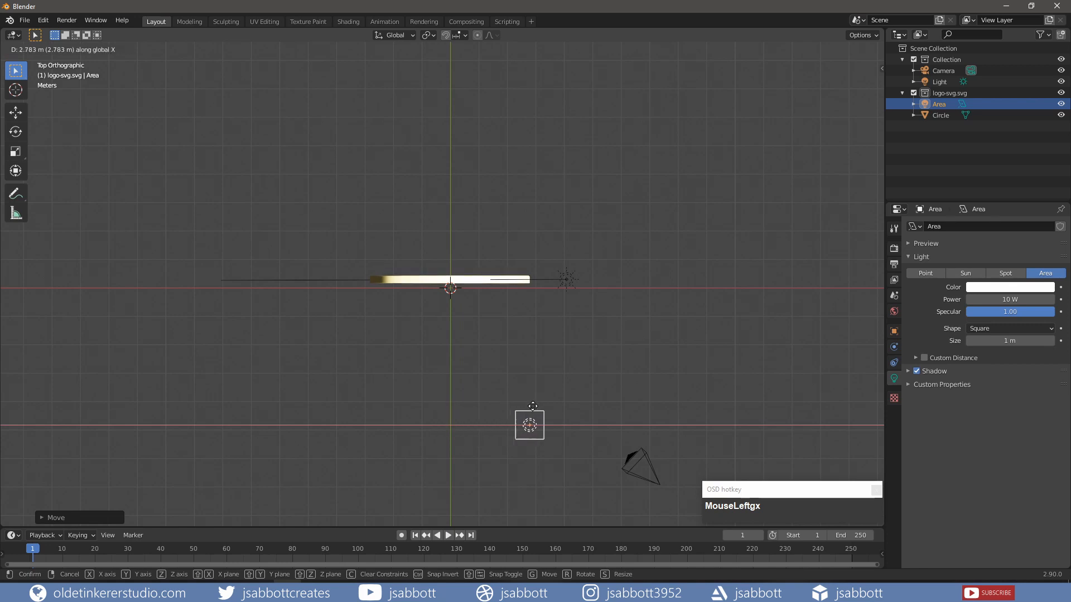
click(532, 406)
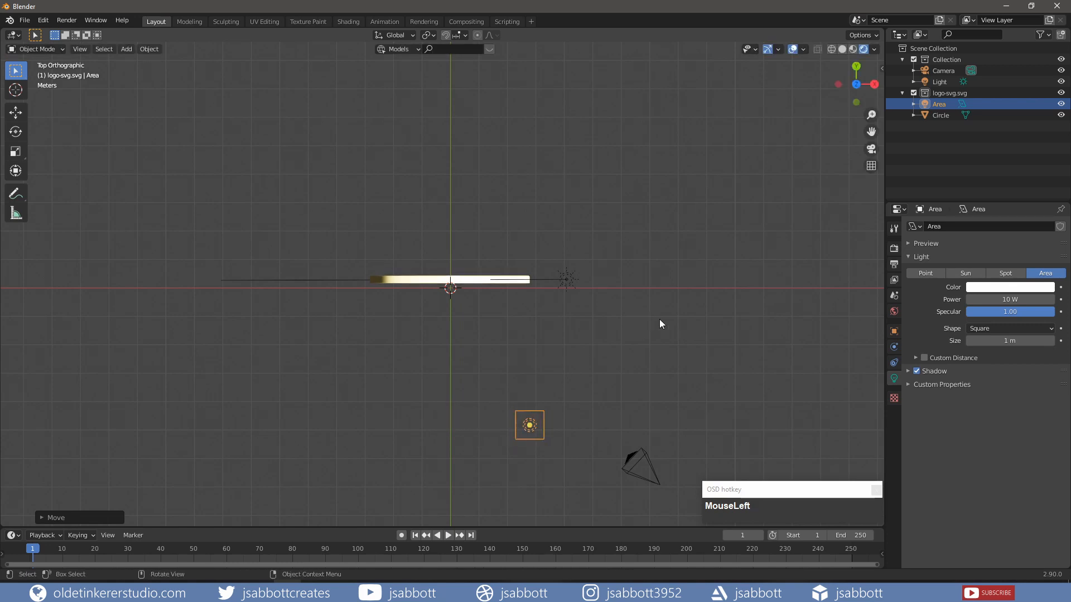
Set the area light's power to 500 W.
click(991, 300)
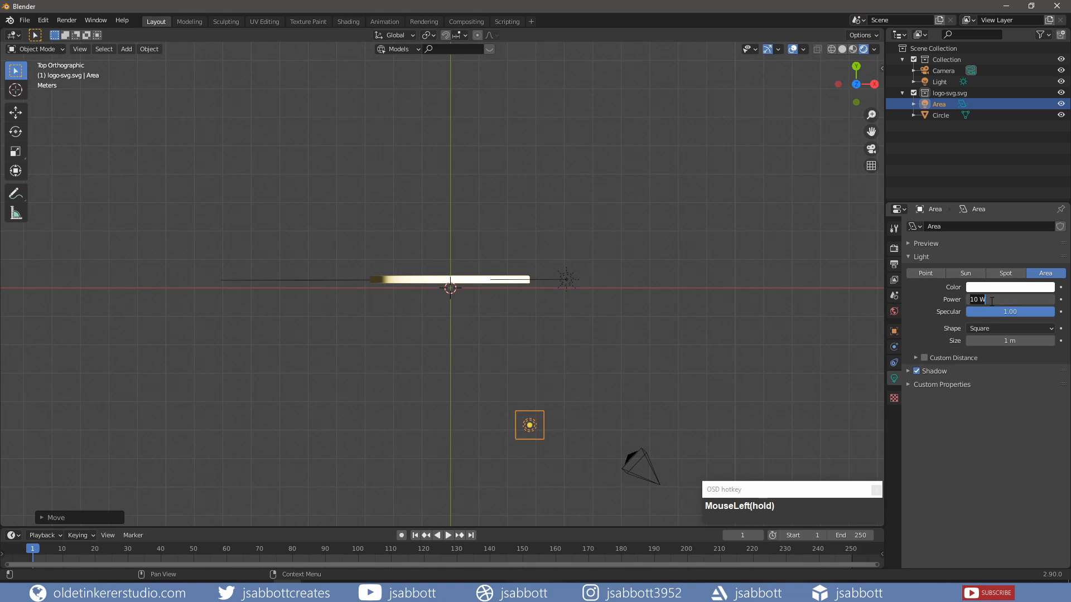
text(500)
key(Return)
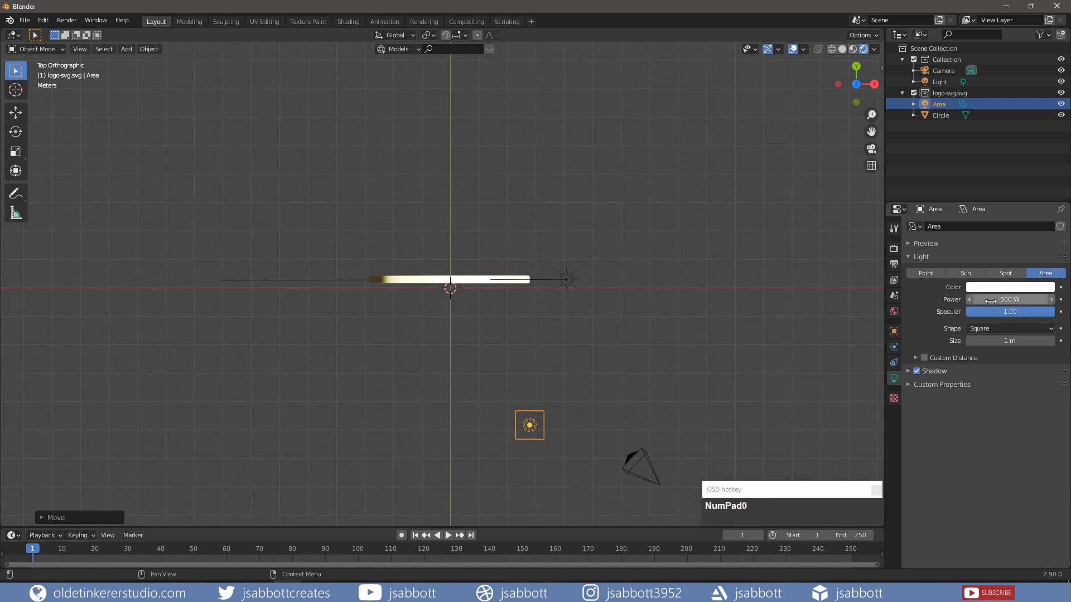
Raise the area light about 6.1 m along the global Z axis in front view.
middle_drag(567, 390, 556, 269)
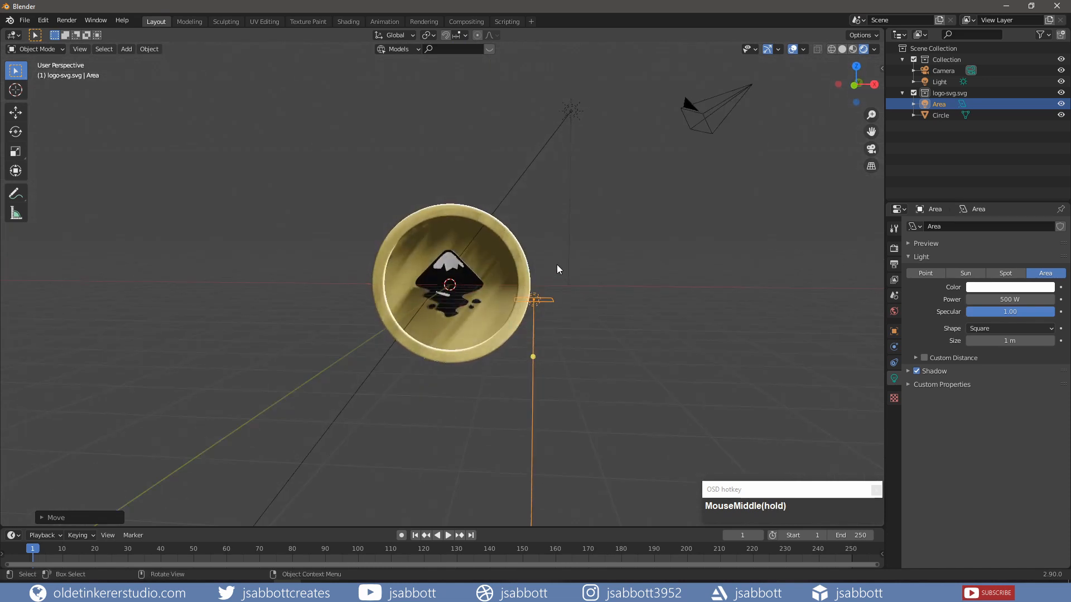
key(KP_1)
key(g)
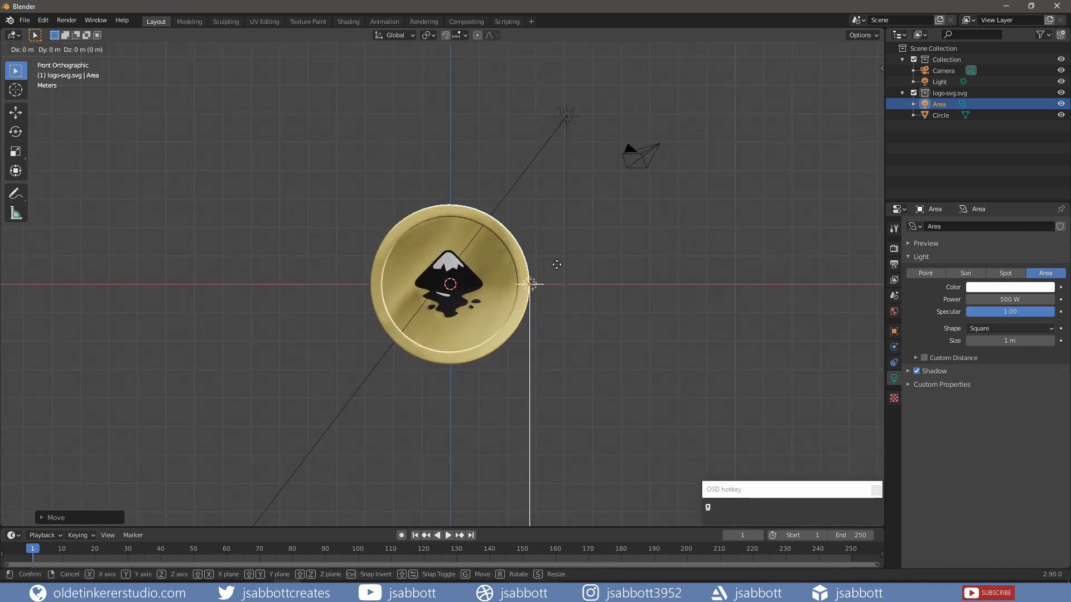
key(z)
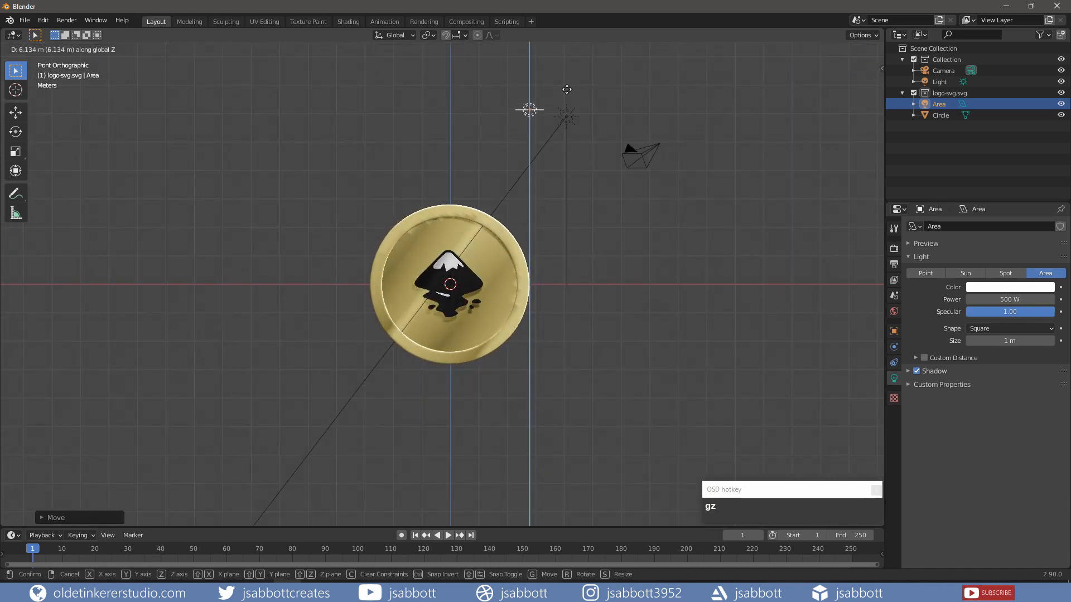
click(567, 91)
Line up the area light with the sun light in front view and rotate it to aim at the coin.
key(g)
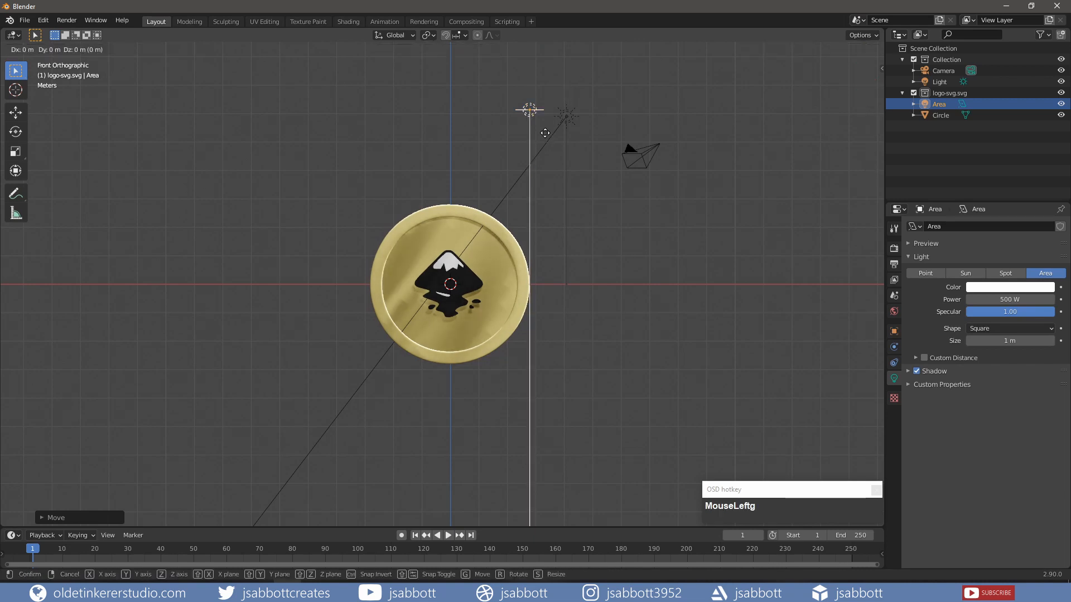
key(x)
click(581, 130)
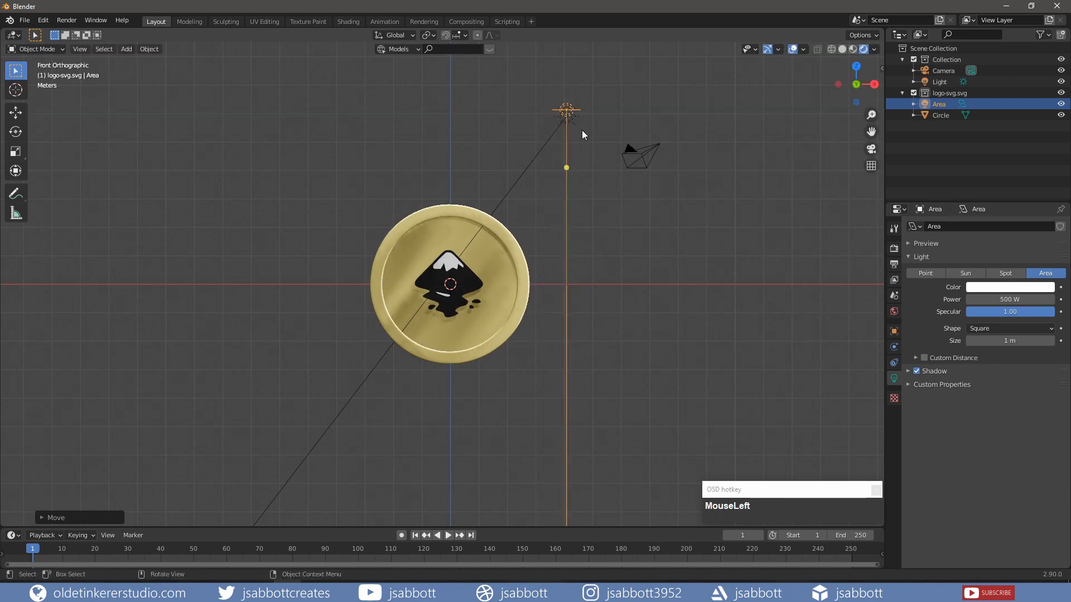
key(g)
click(583, 133)
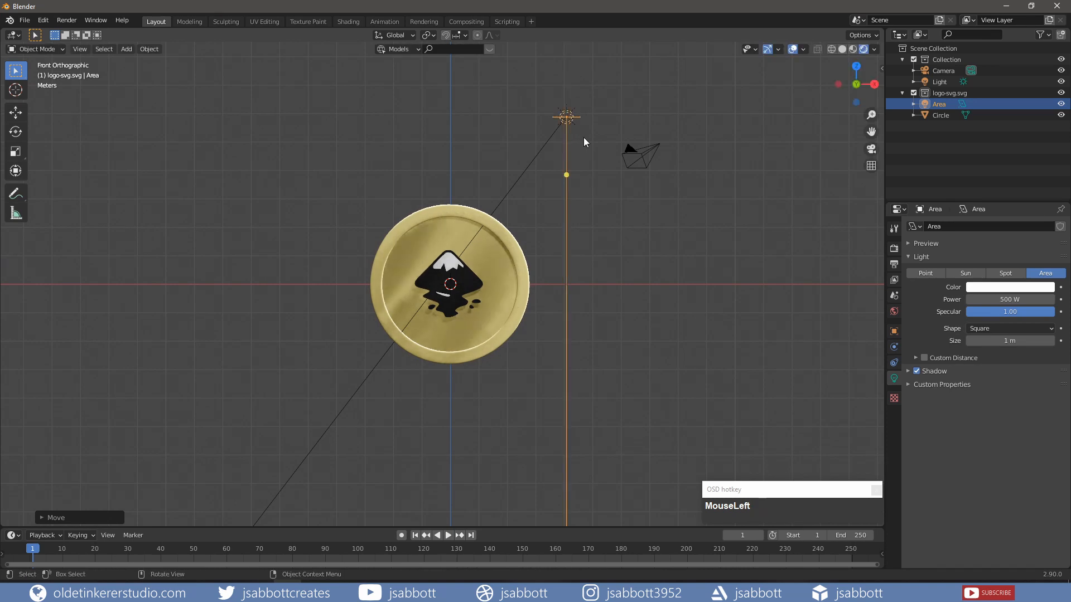
key(r)
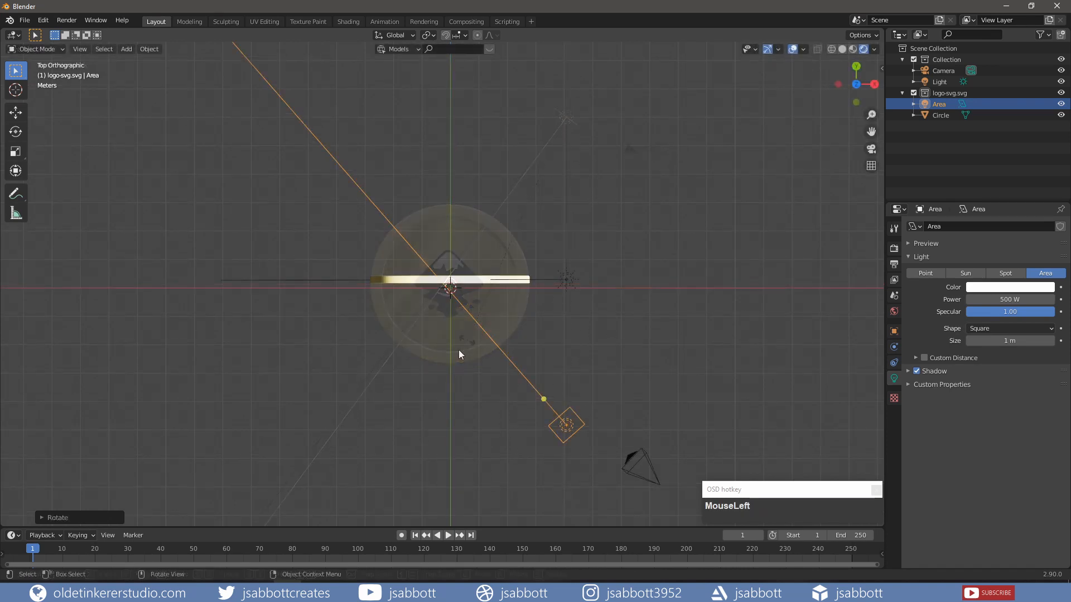
Duplicate the area light and move the copy behind the coin, about 8.6 m along Y and to the opposite X side.
key(shift+d)
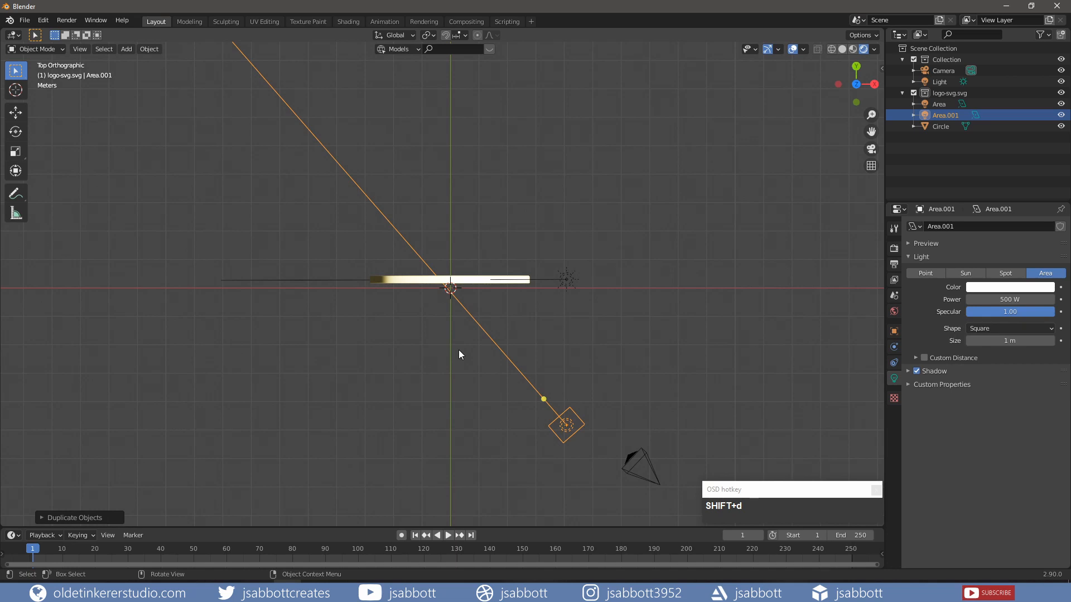
key(g)
key(y)
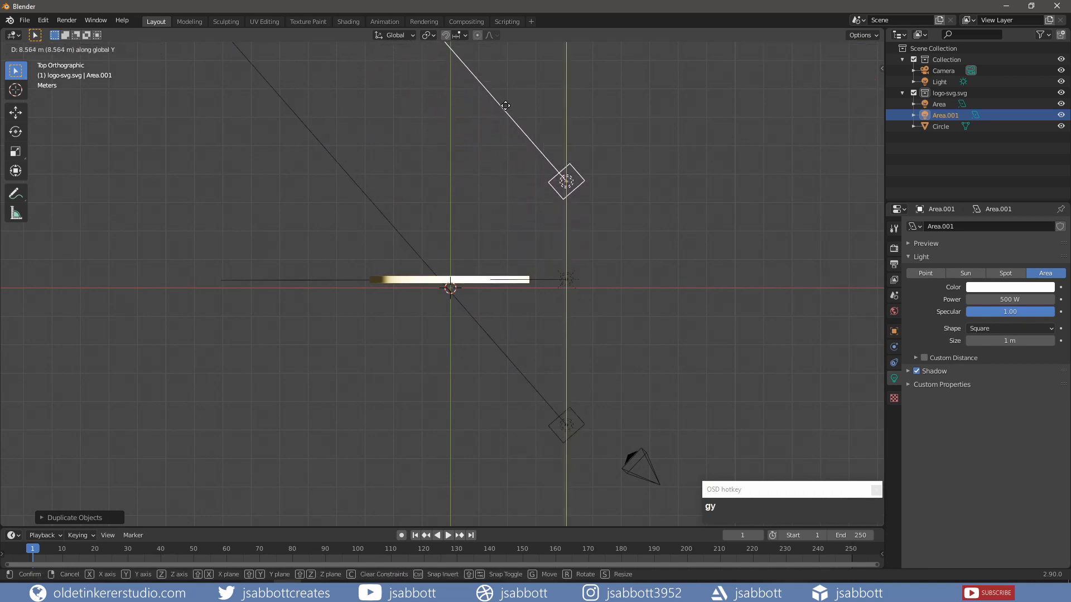
click(504, 106)
key(g)
key(x)
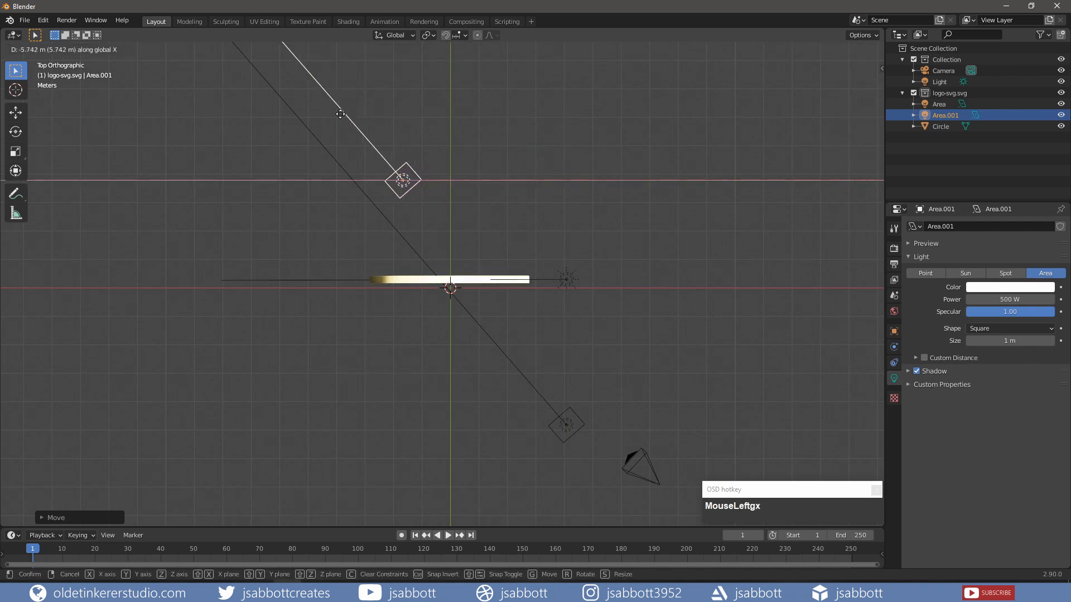
click(294, 116)
Undo the last change to the duplicated area light and rotate it in top view to aim at the coin's back.
key(ctrl+z)
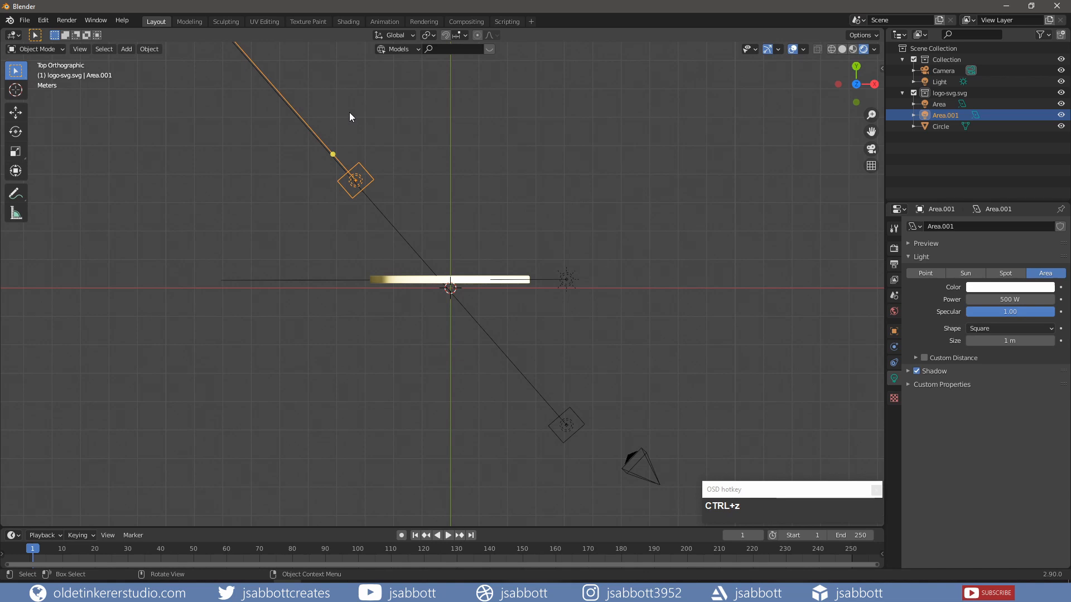
key(r)
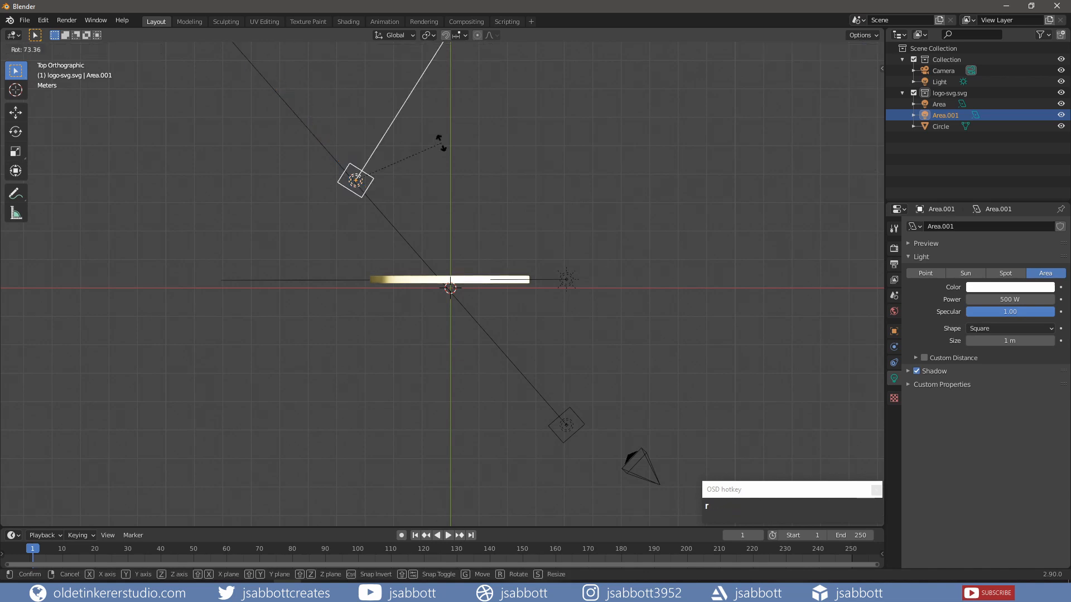
click(393, 421)
middle_drag(433, 416, 442, 393)
scroll(443, 393, up, 1)
key(KP_1)
click(691, 344)
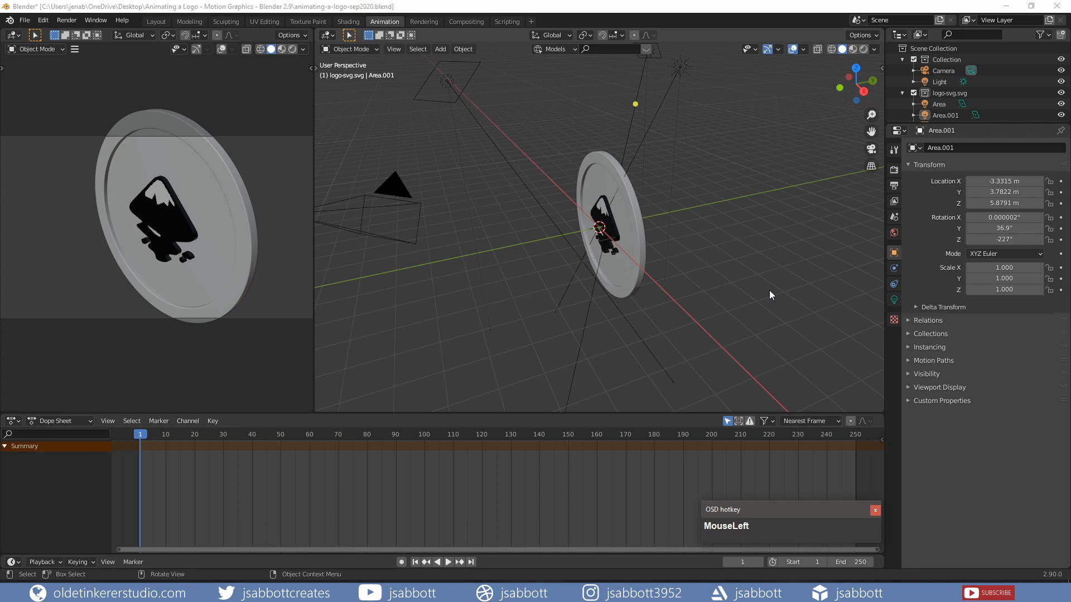
Examine the 3D view's lock settings, including the Camera to View option.
key(n)
click(752, 5)
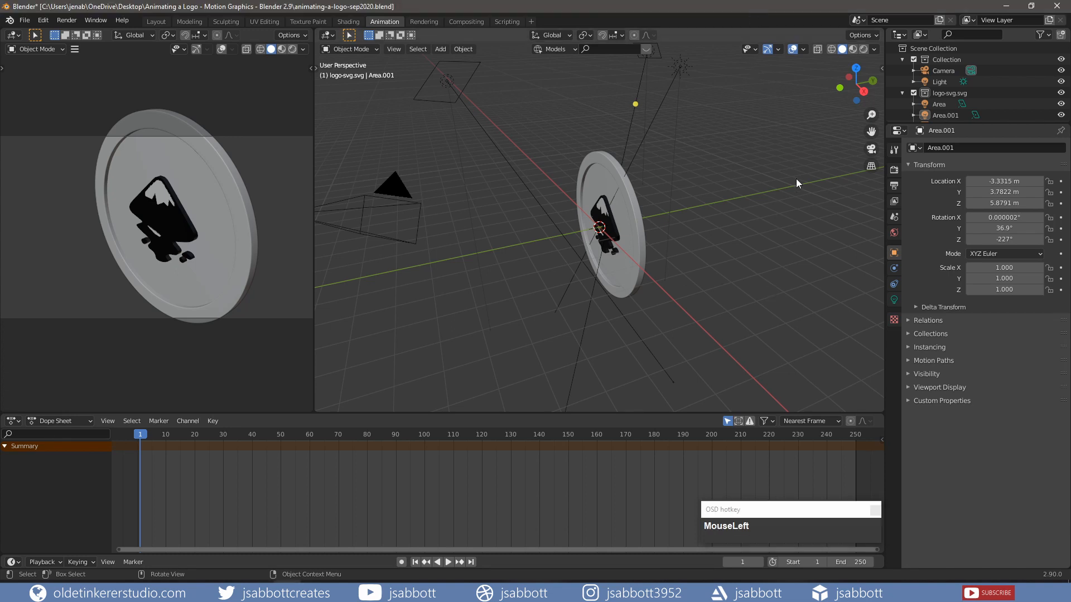
key(n)
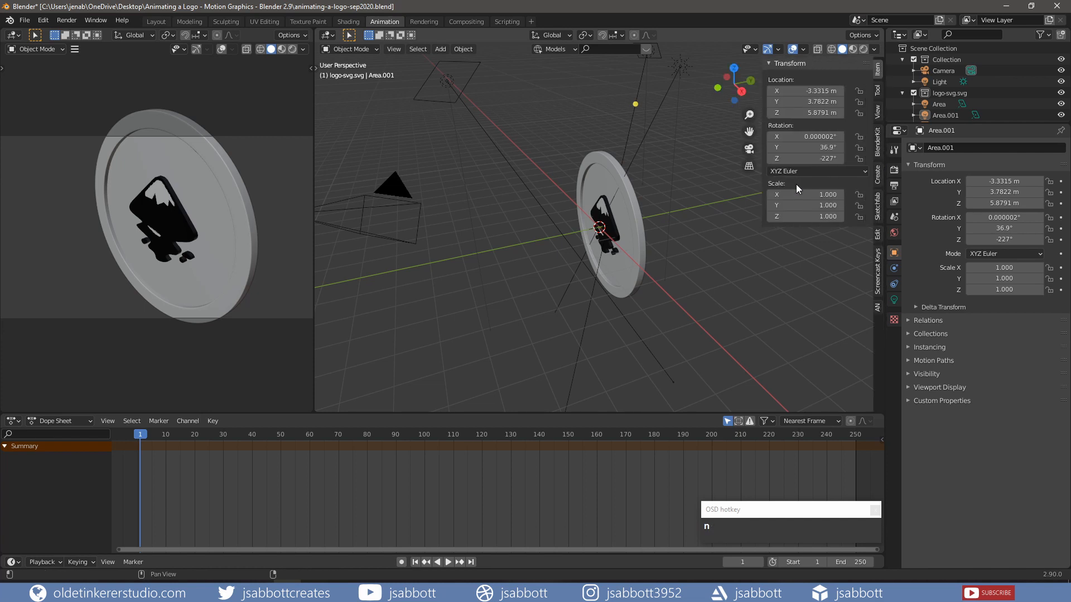
click(876, 112)
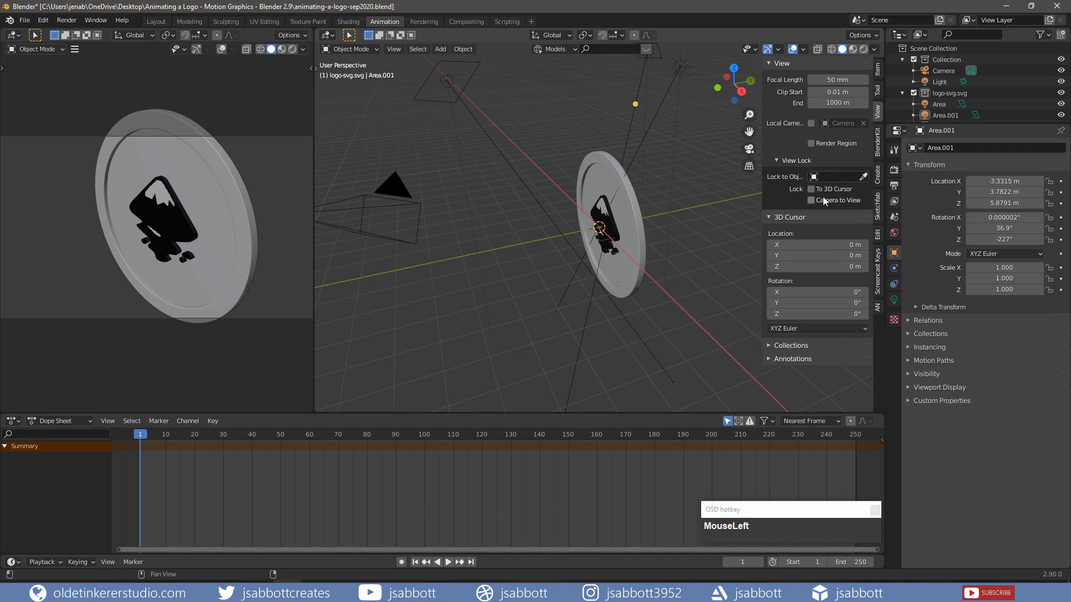
key(n)
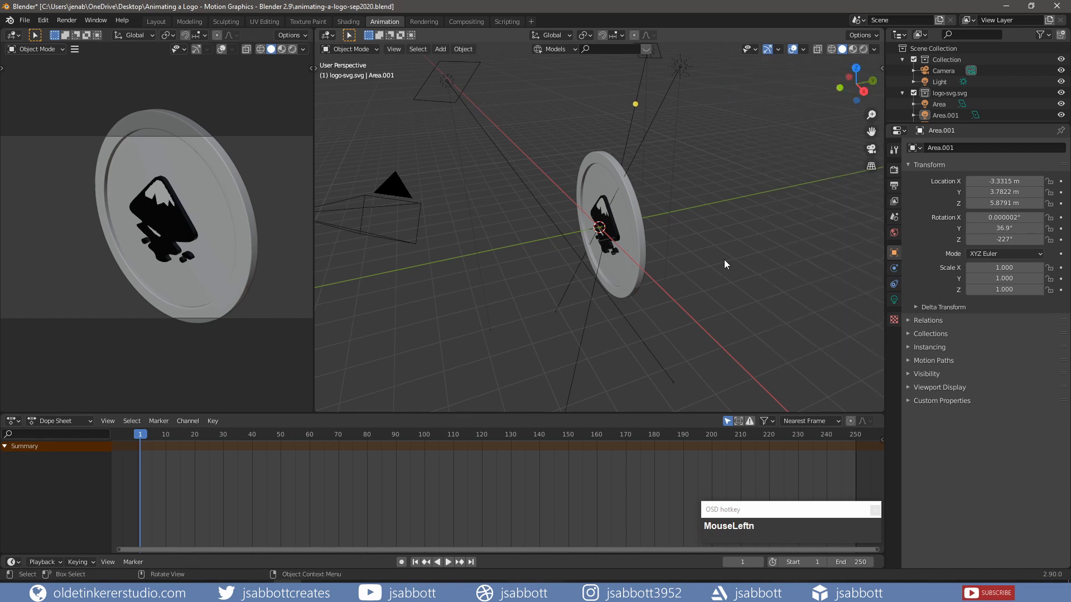
Select the camera and clear its location back to the world origin.
click(940, 70)
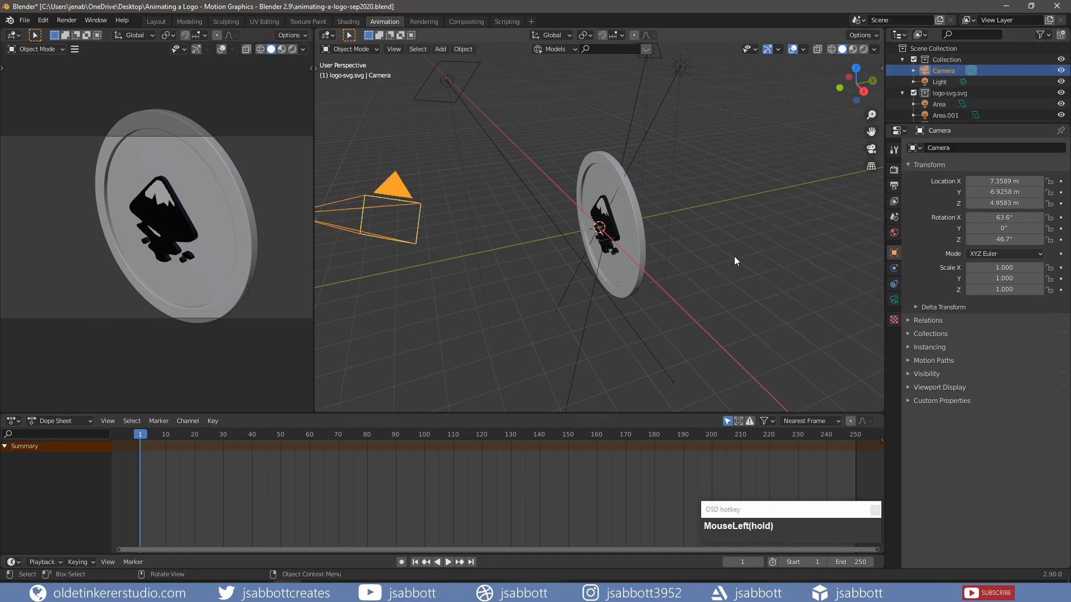
scroll(734, 260, down, 2)
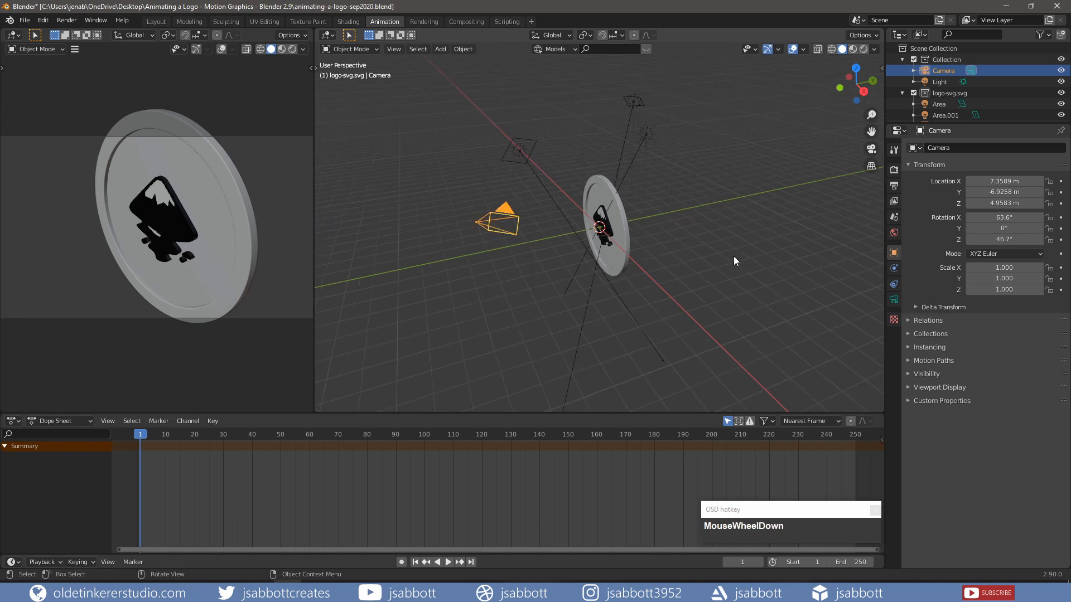
key(alt)
key(alt+g)
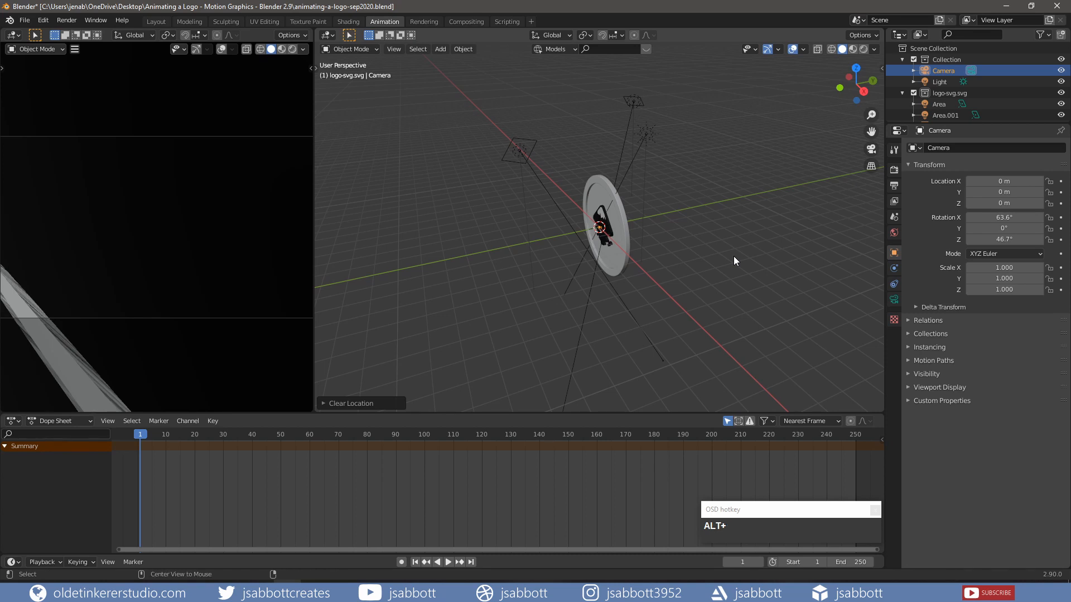
Clear the camera's rotation and rotate it 90° about the global X axis.
key(alt+r)
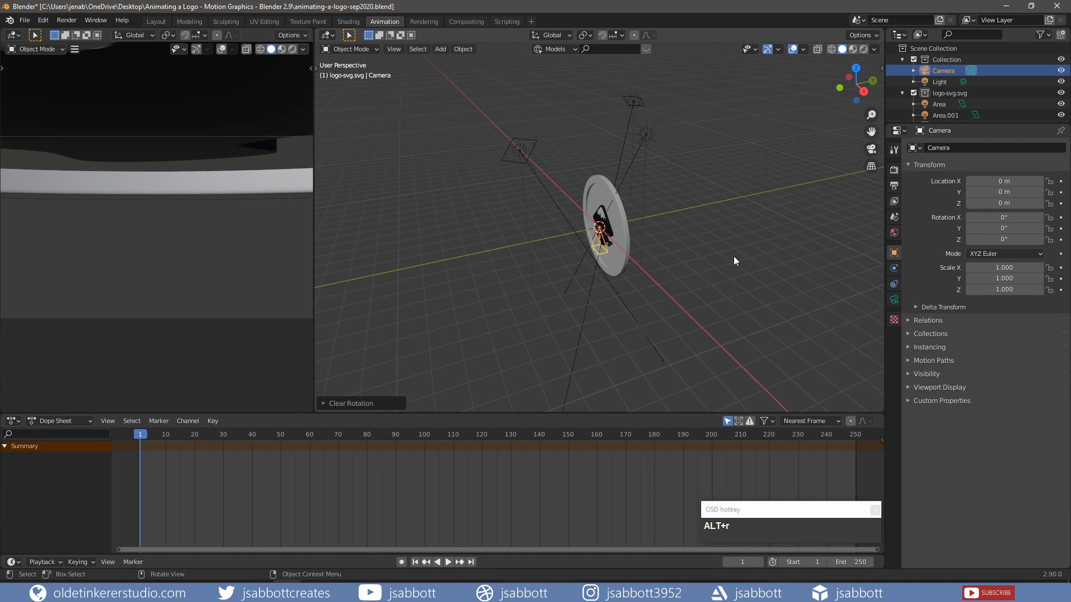
click(663, 258)
key(r)
key(x)
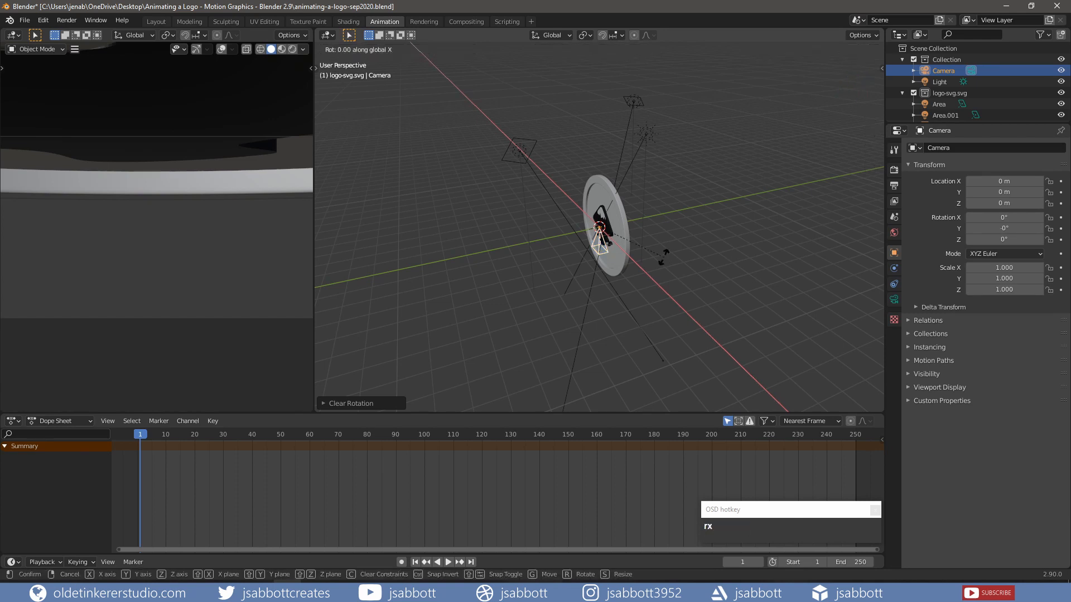
key(KP_9)
key(KP_0)
key(Return)
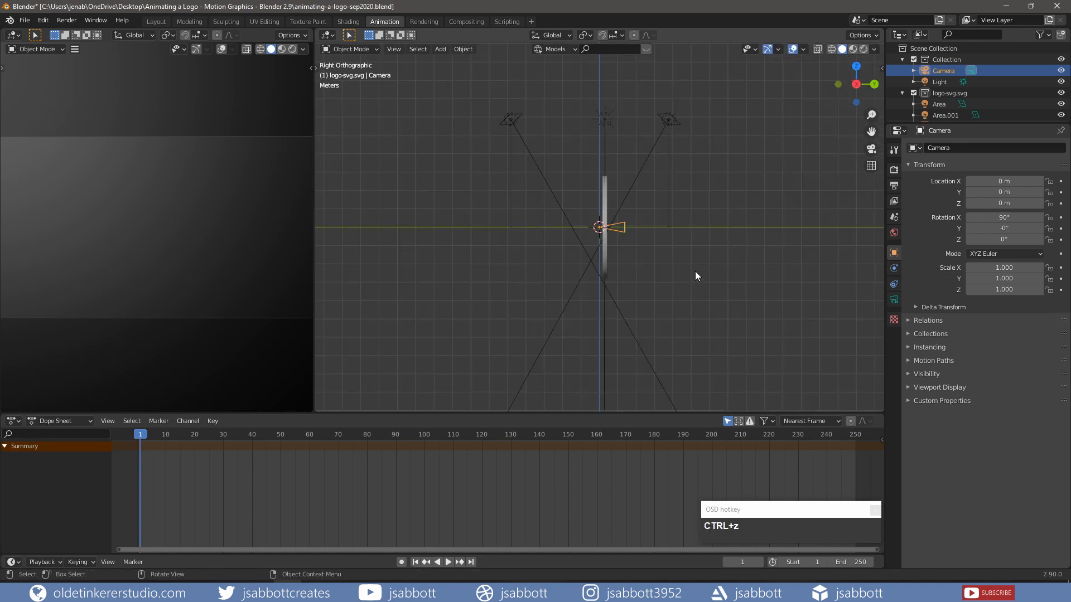
Move the camera back along Y to about -14.7 m and show the camera view in rendered shading.
key(g)
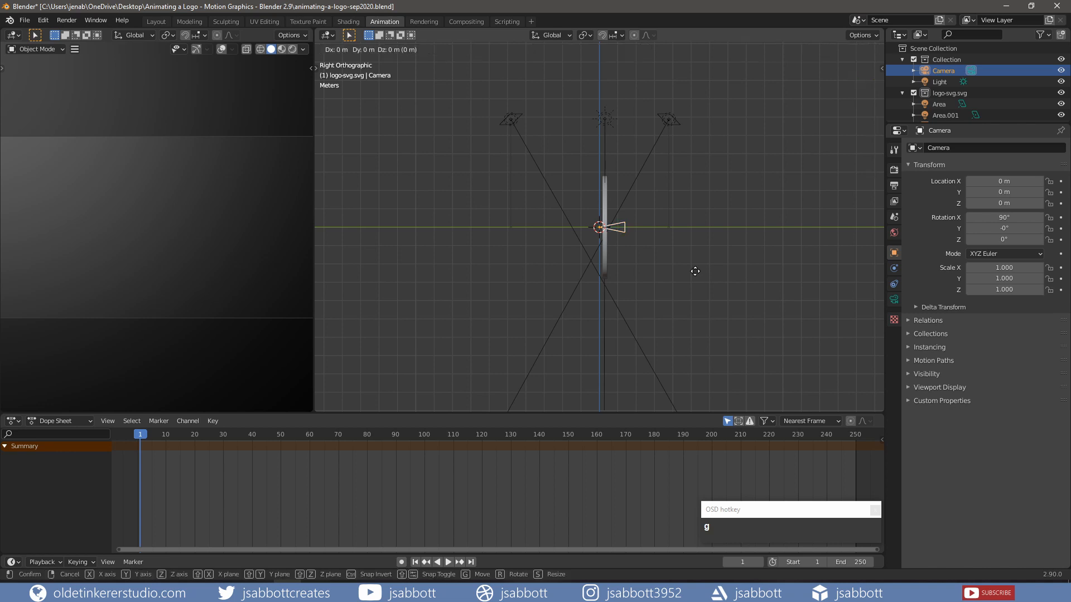
key(y)
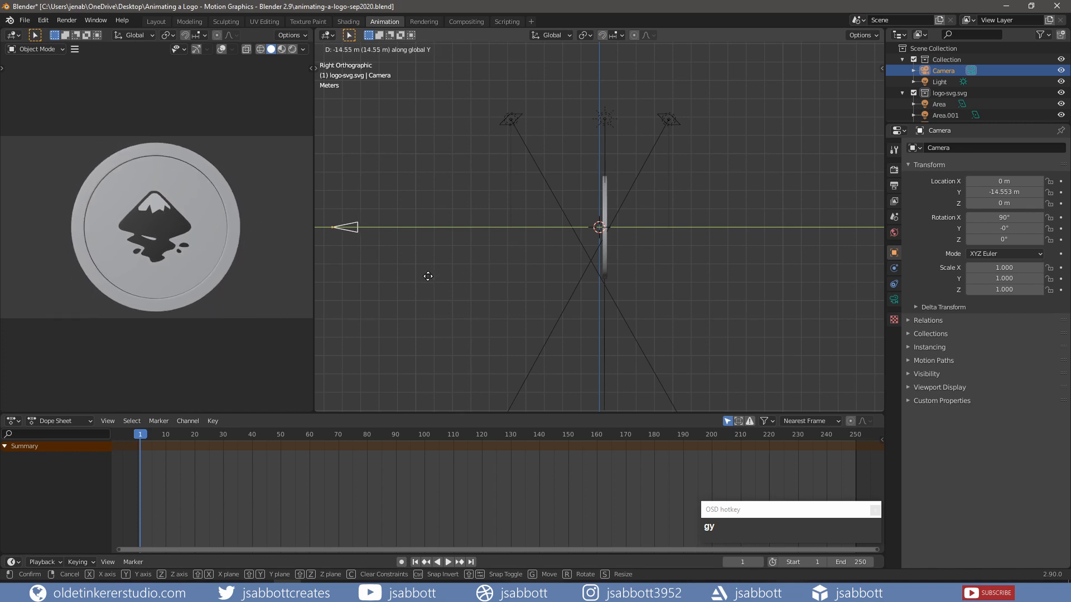
click(425, 277)
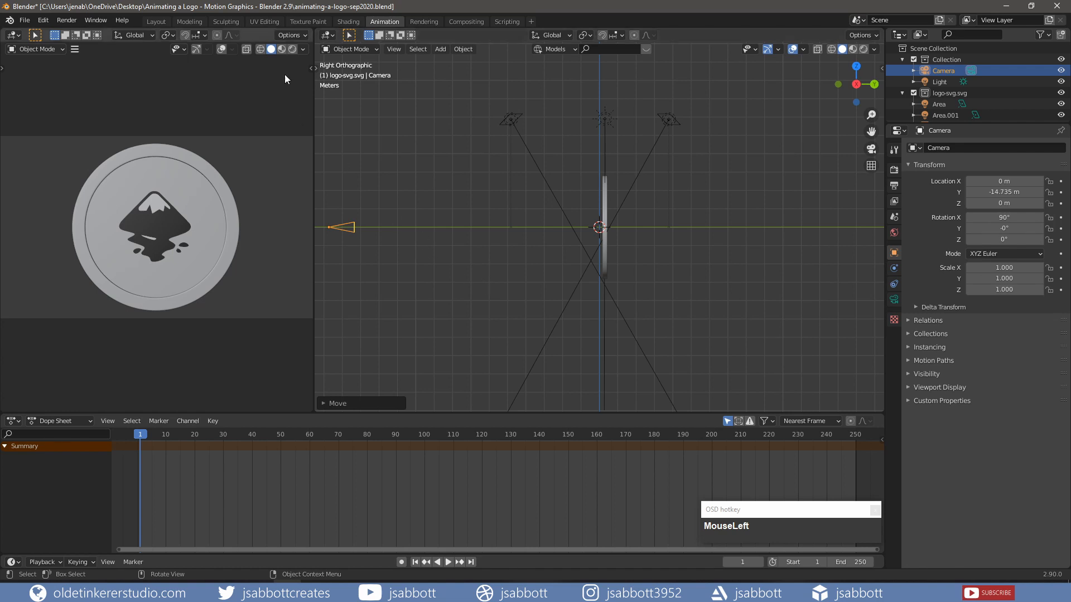
click(293, 49)
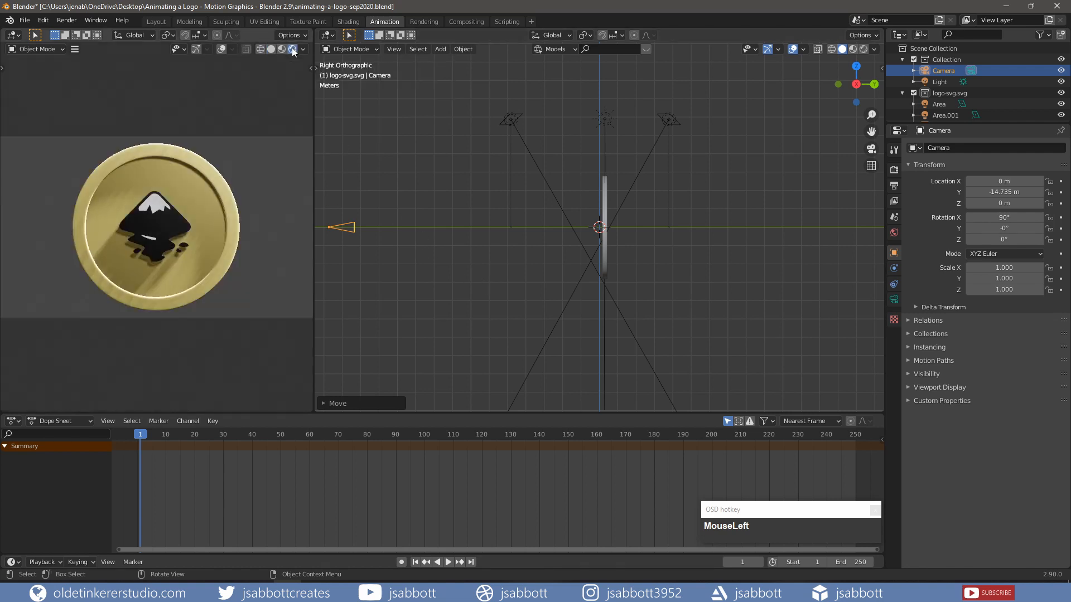
Change the Dope Sheet area to an enlarged Animation Nodes editor and create a node tree named logo-animation.
click(13, 421)
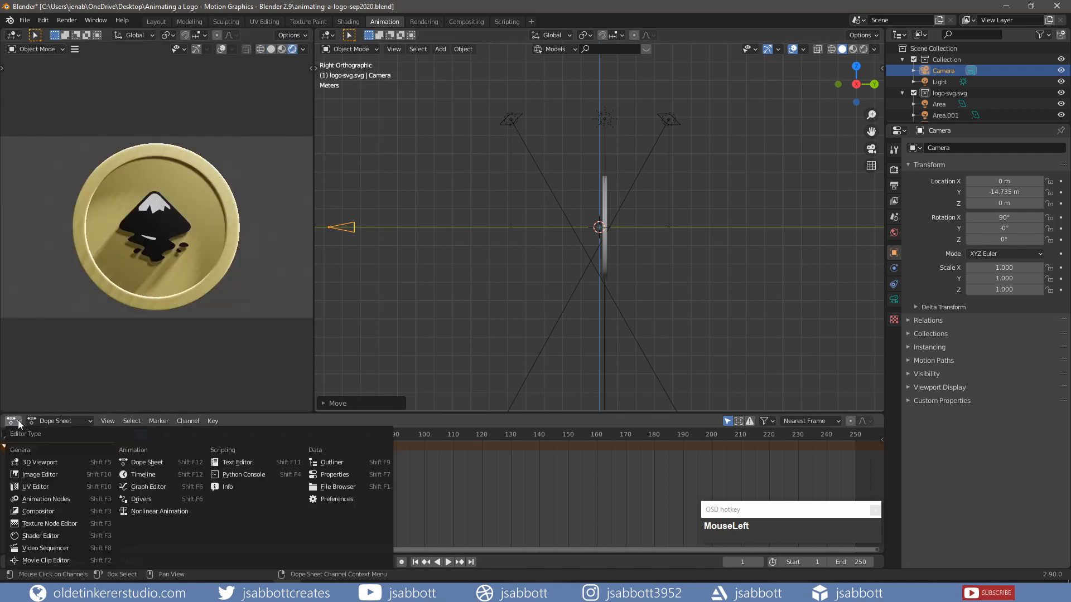
click(46, 498)
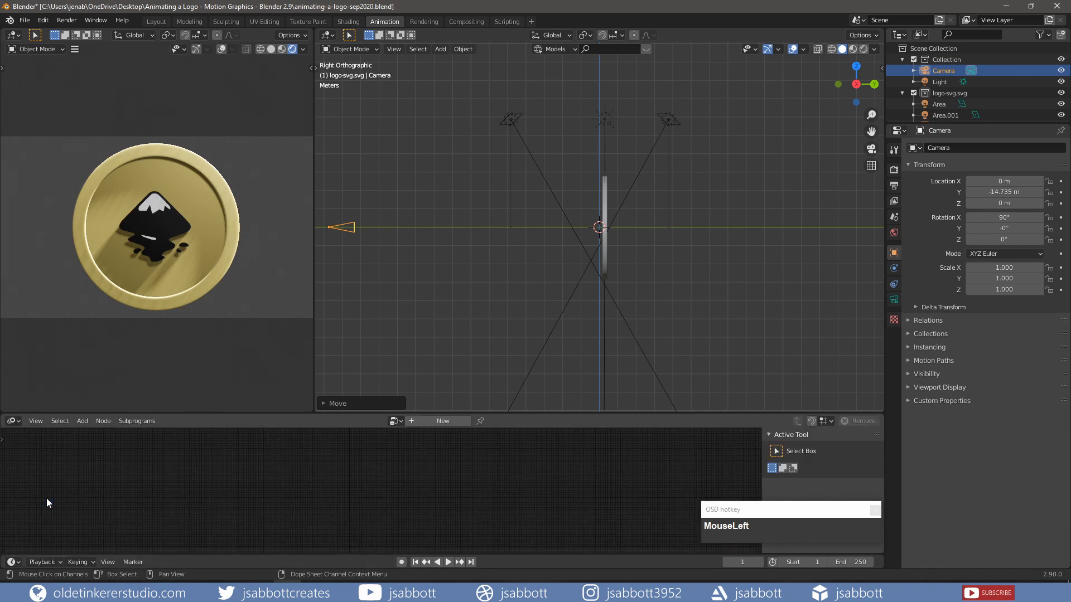
click(430, 421)
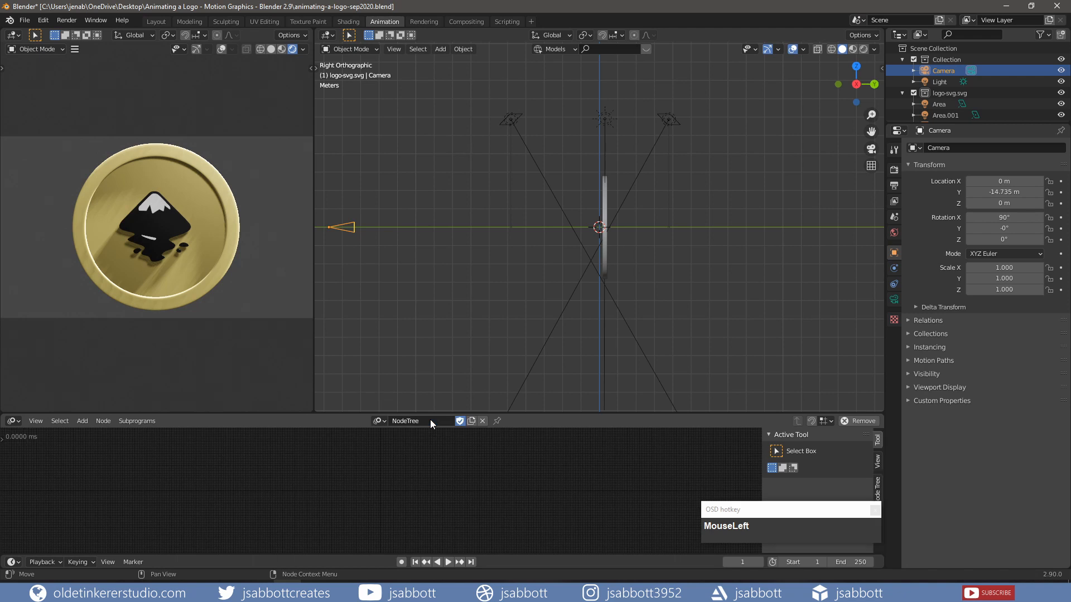
click(430, 420)
text(log)
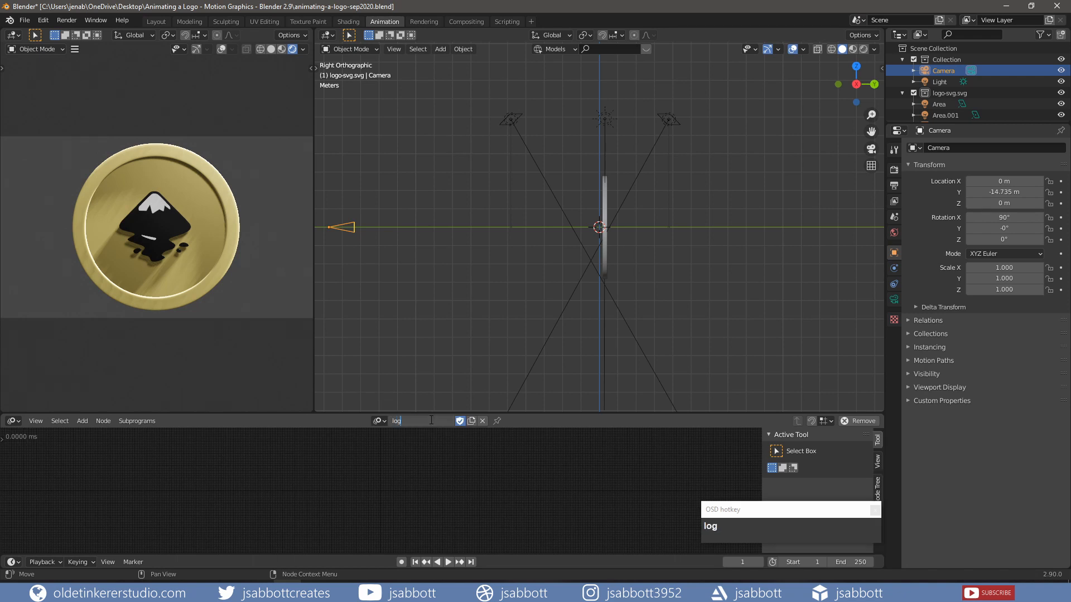
text(o-animation)
key(Return)
drag(357, 414, 357, 266)
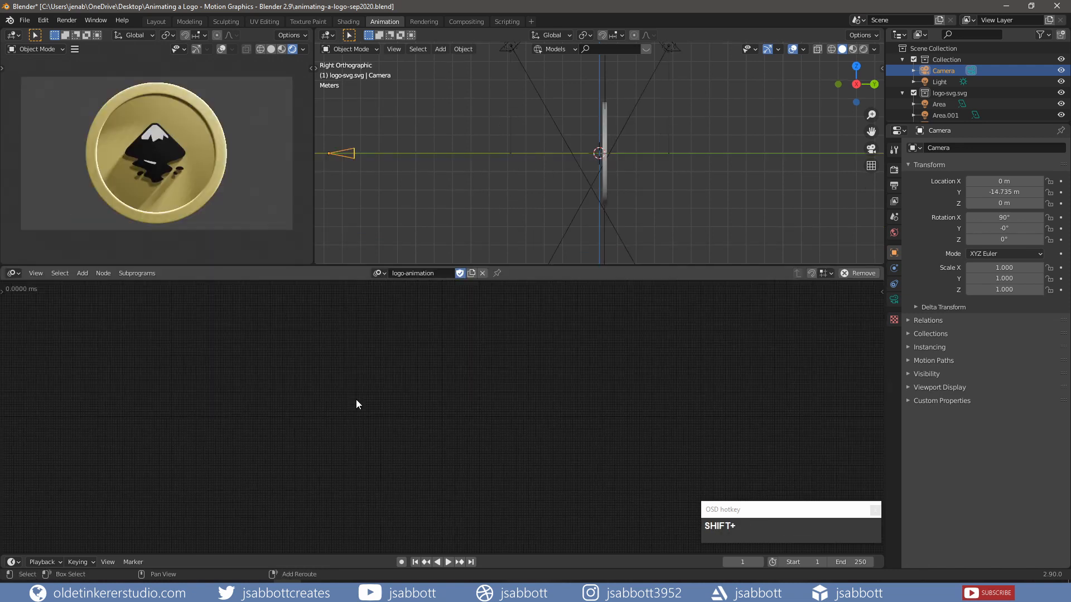
Add an Object Input node to the logo-animation node tree.
key(shift+a)
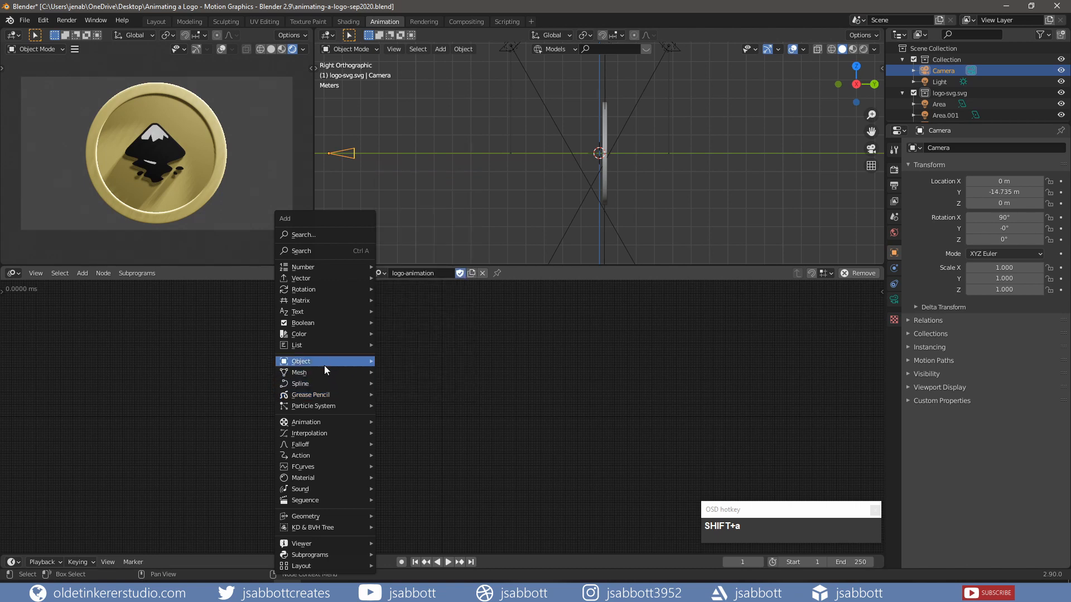
mouse_move(322, 363)
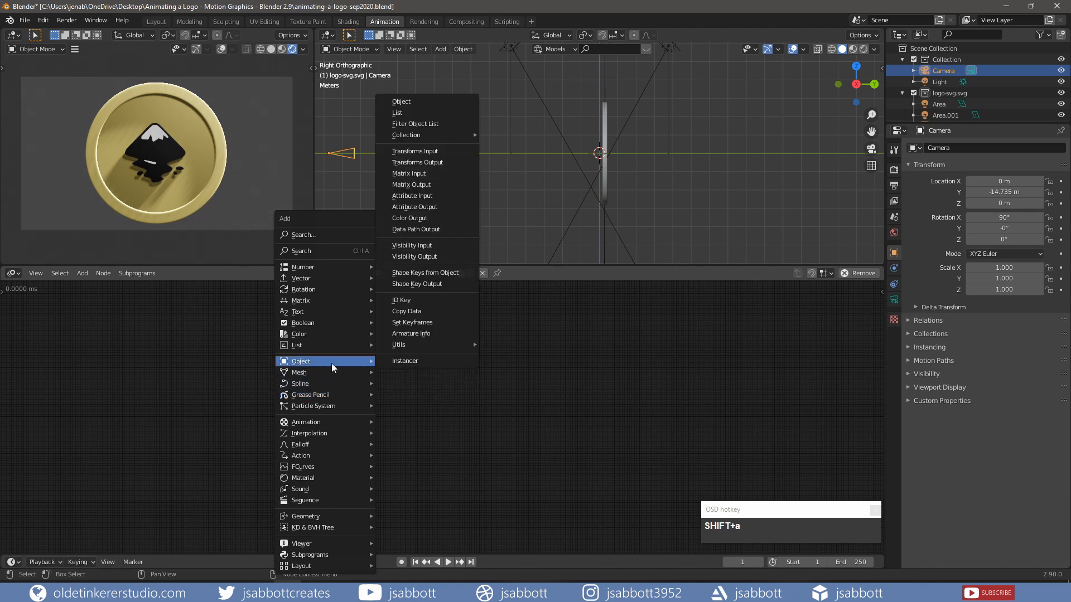
click(447, 101)
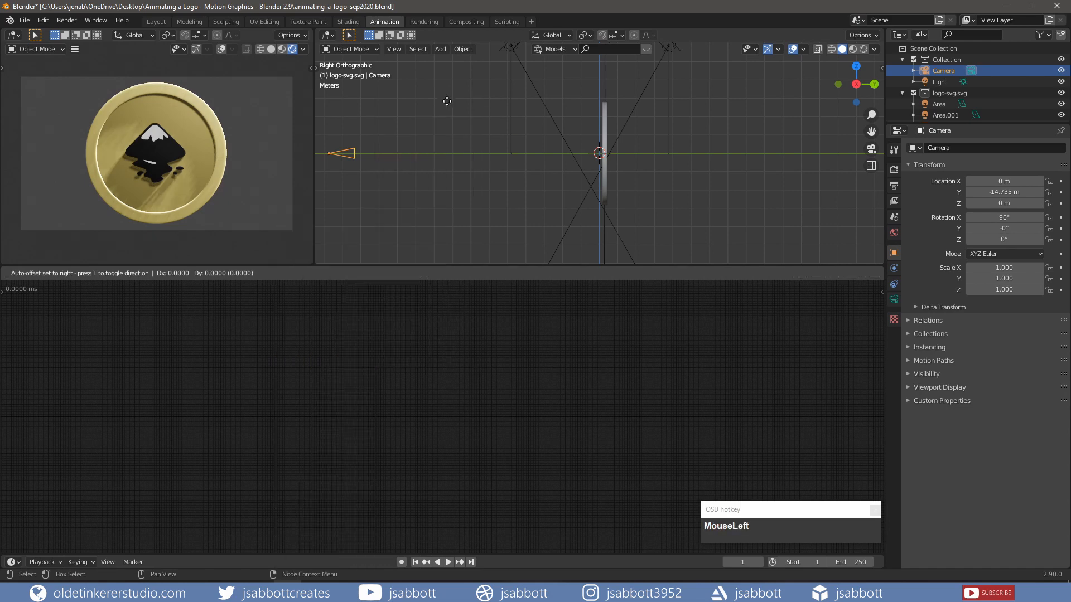
click(301, 368)
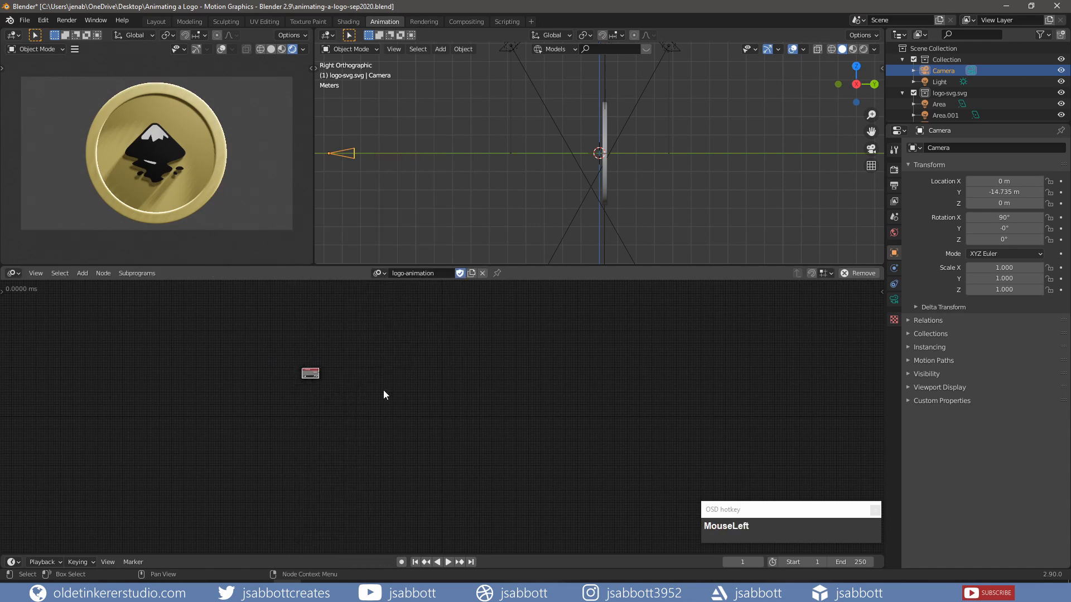
scroll(382, 394, up, 5)
shift+middle_drag(299, 370, 391, 333)
scroll(454, 407, up, 4)
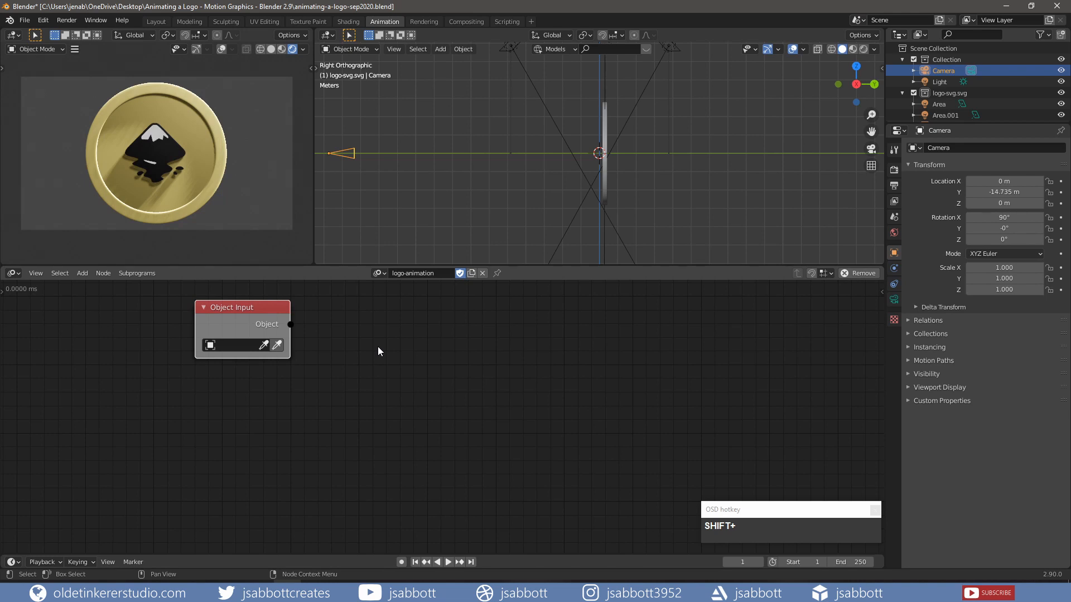
Select the coin object Circle in the outliner and assign it to the Object Input node.
drag(949, 122, 949, 185)
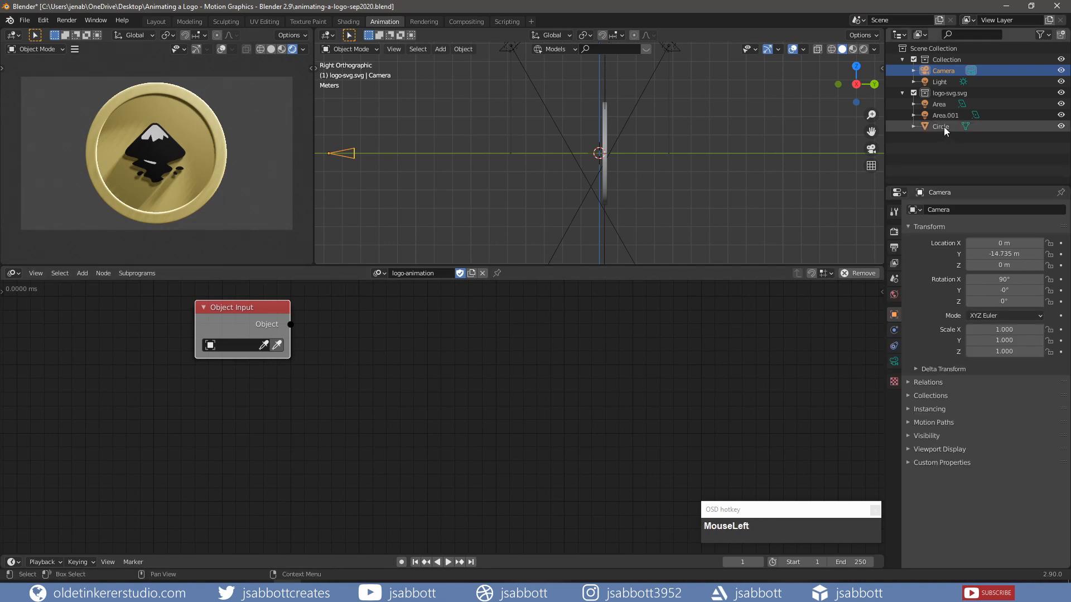
click(941, 105)
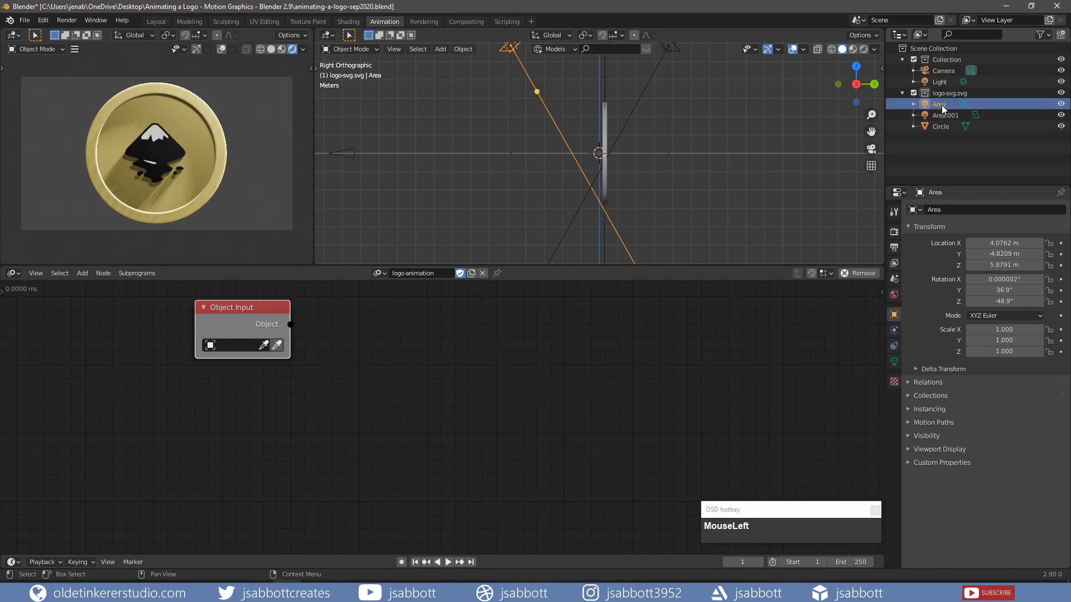
click(941, 126)
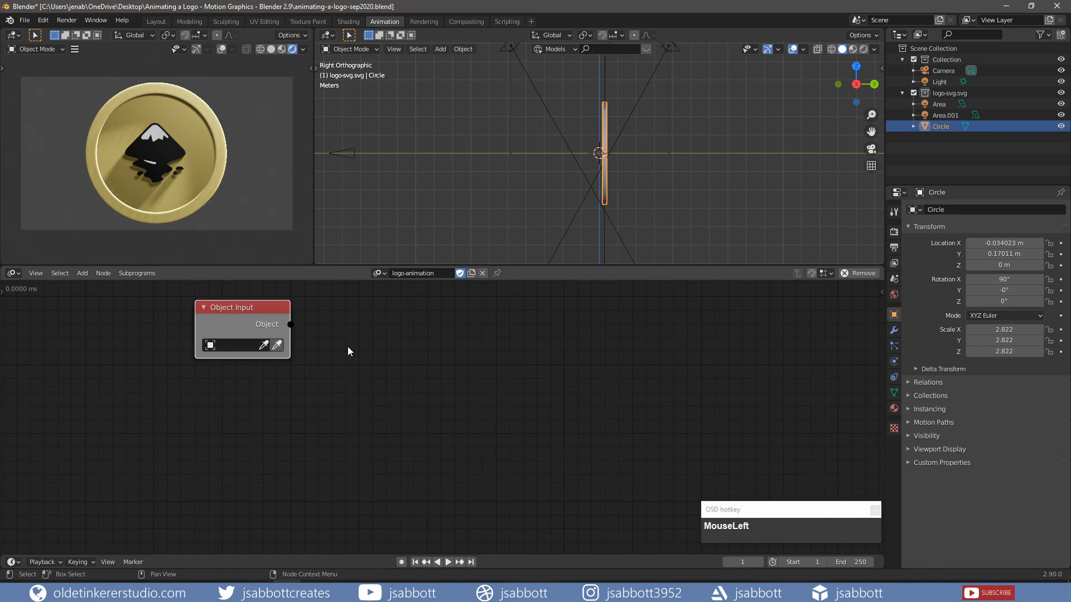
click(278, 346)
Add an Object Transforms Output node fed by the Object Input's object and enable its Z rotation.
key(shift+a)
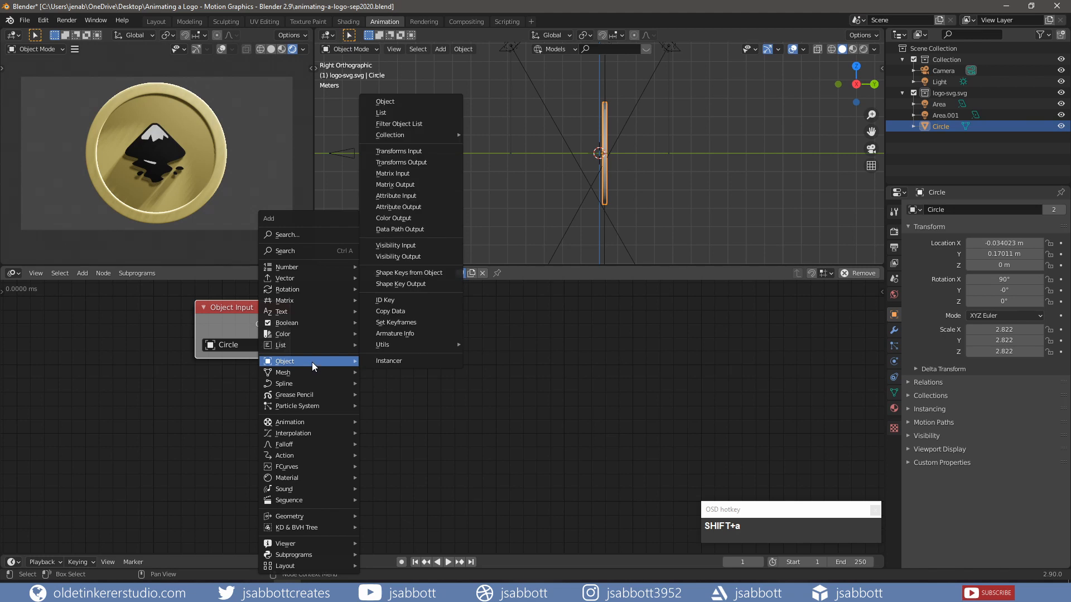
click(423, 162)
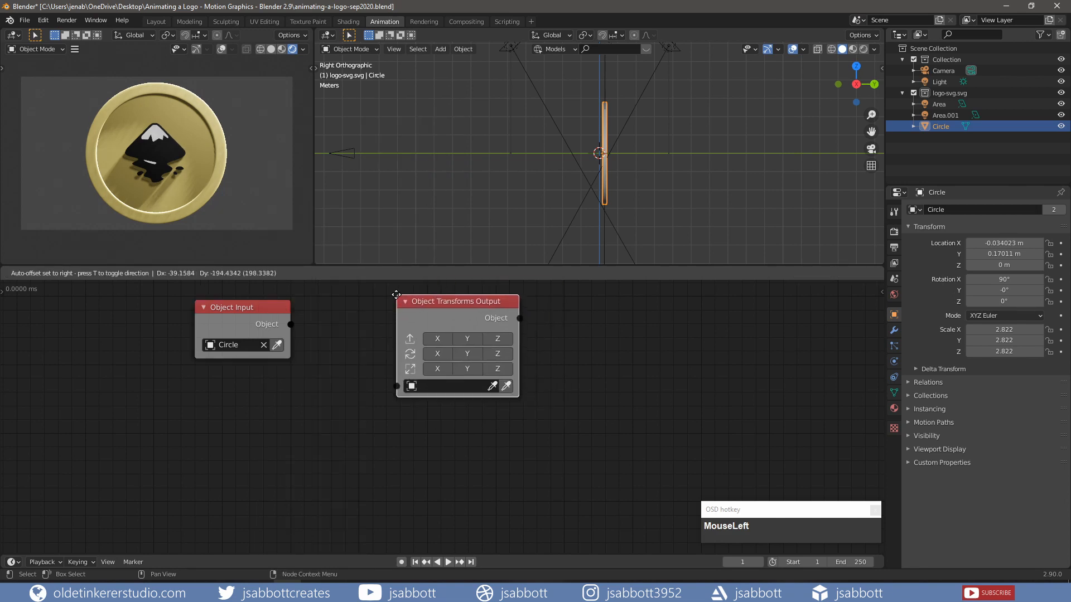
click(396, 295)
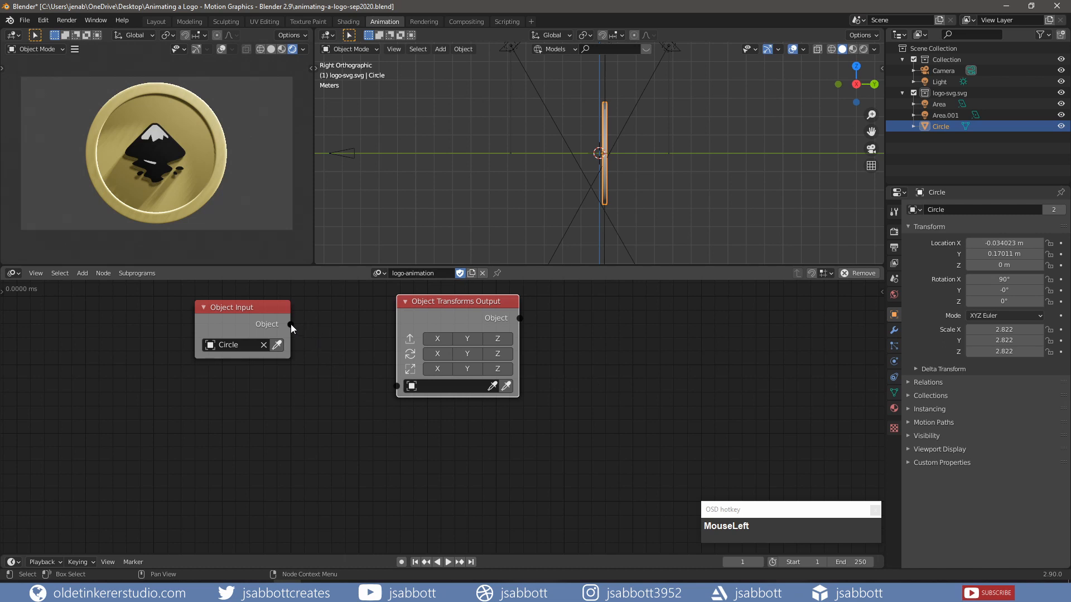
drag(290, 325, 392, 385)
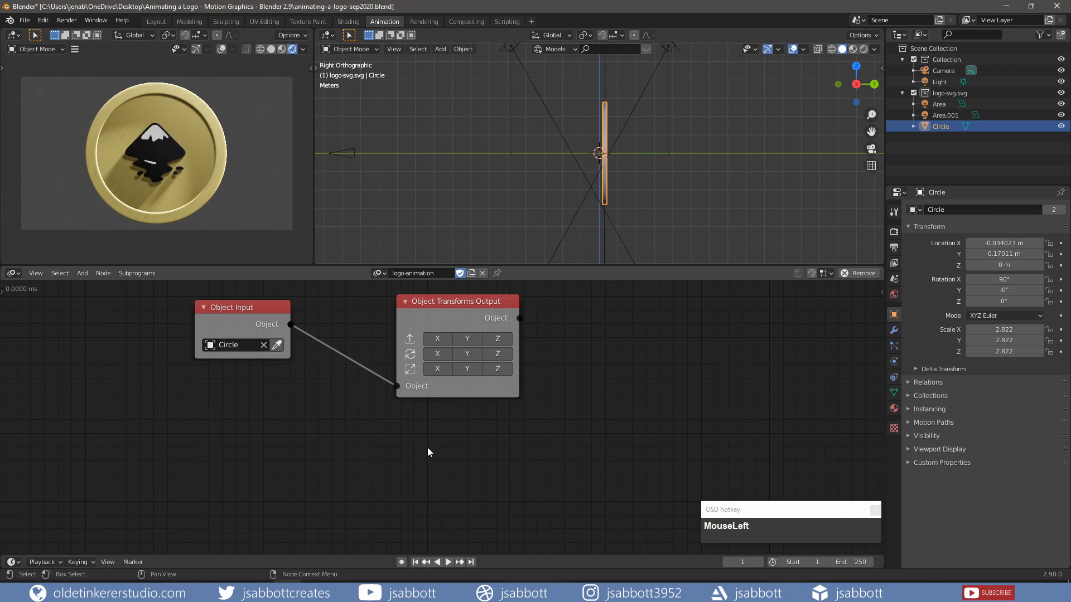
click(502, 354)
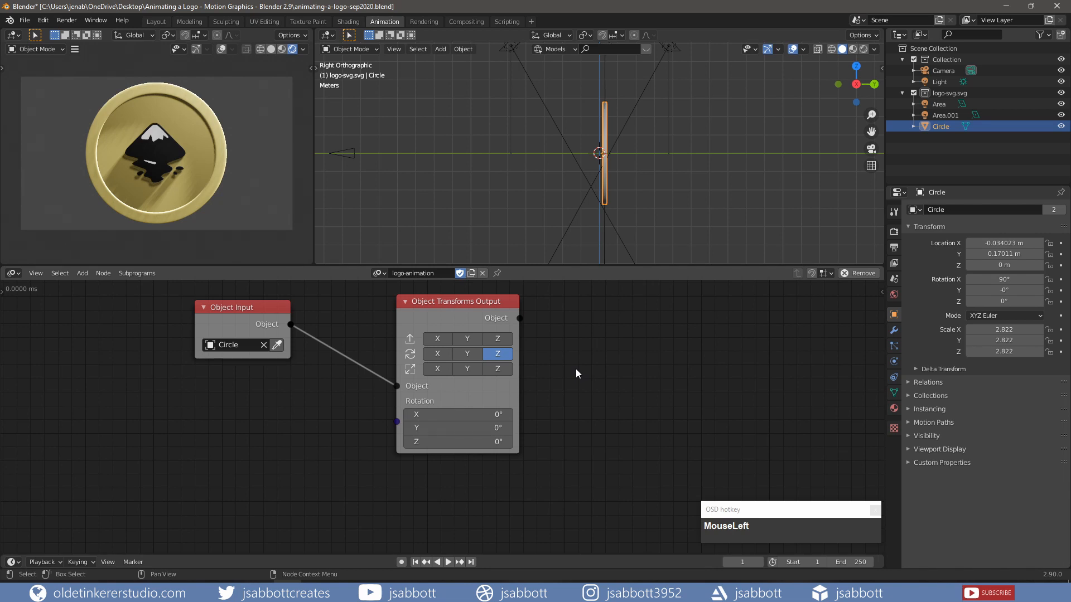
Add a Time Info node below and to the left of the Object Input node.
key(shift+a)
mouse_move(124, 446)
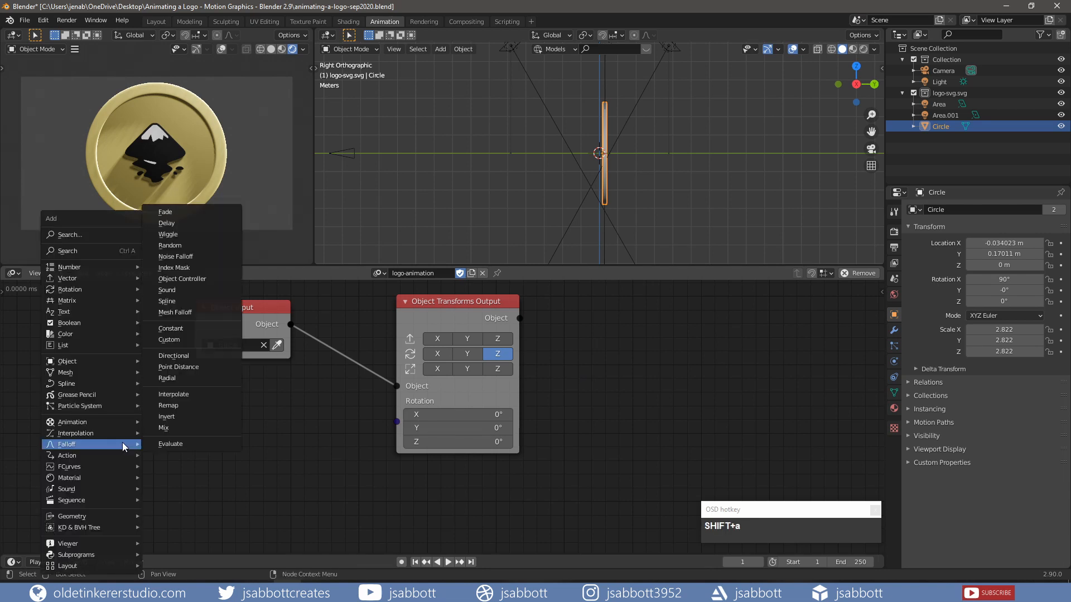
mouse_move(109, 424)
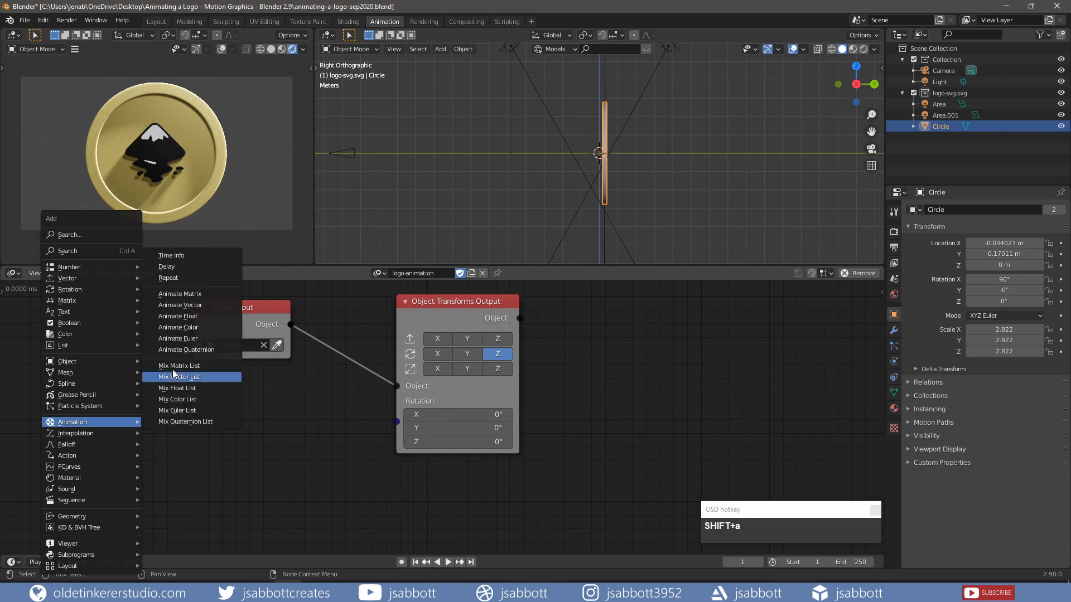
click(171, 255)
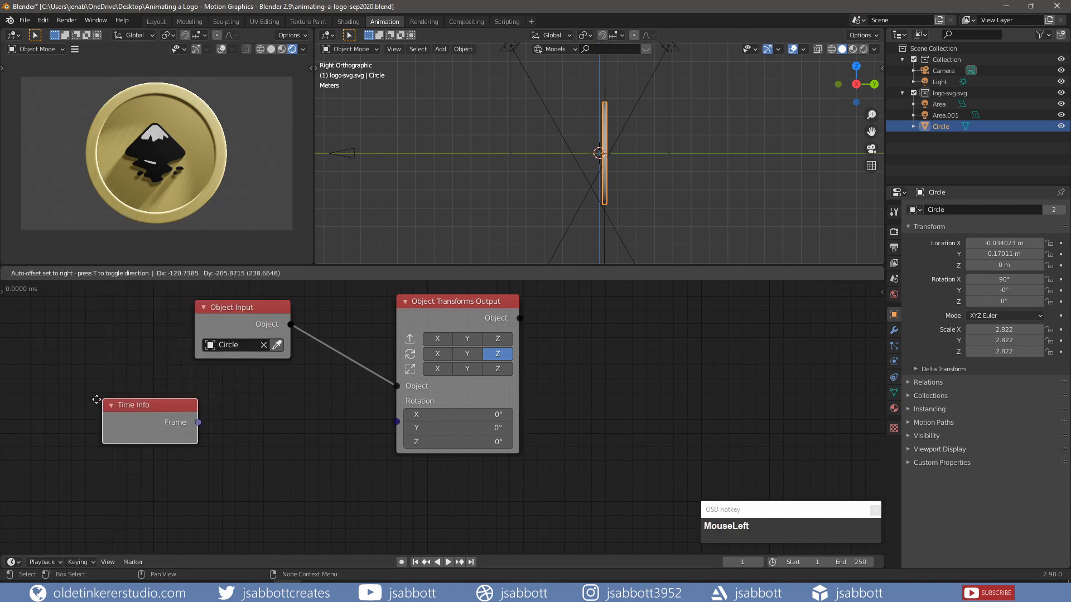
click(59, 398)
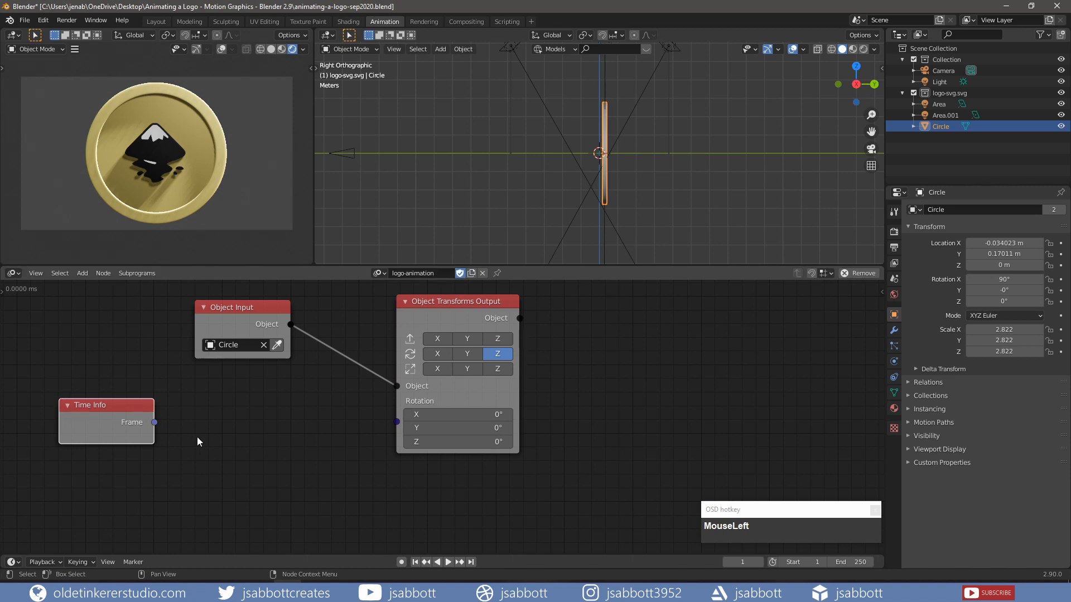
shift+middle_drag(252, 443, 252, 443)
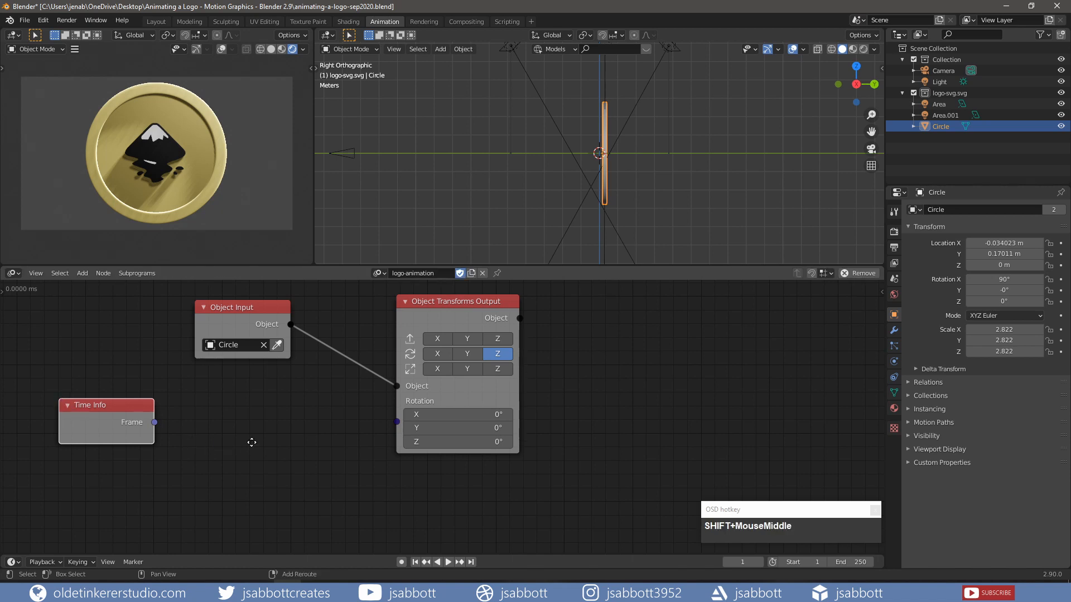
shift+middle_drag(252, 442, 379, 442)
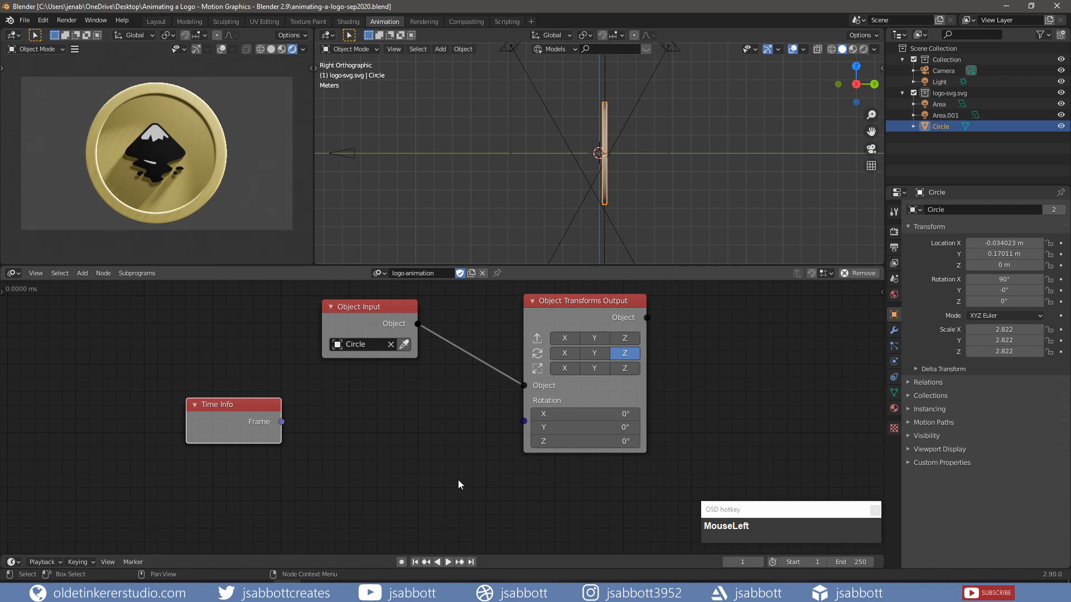
Add a Combine Euler node that uses degrees and connect the Time Info Frame output to its Z input.
key(shift+a)
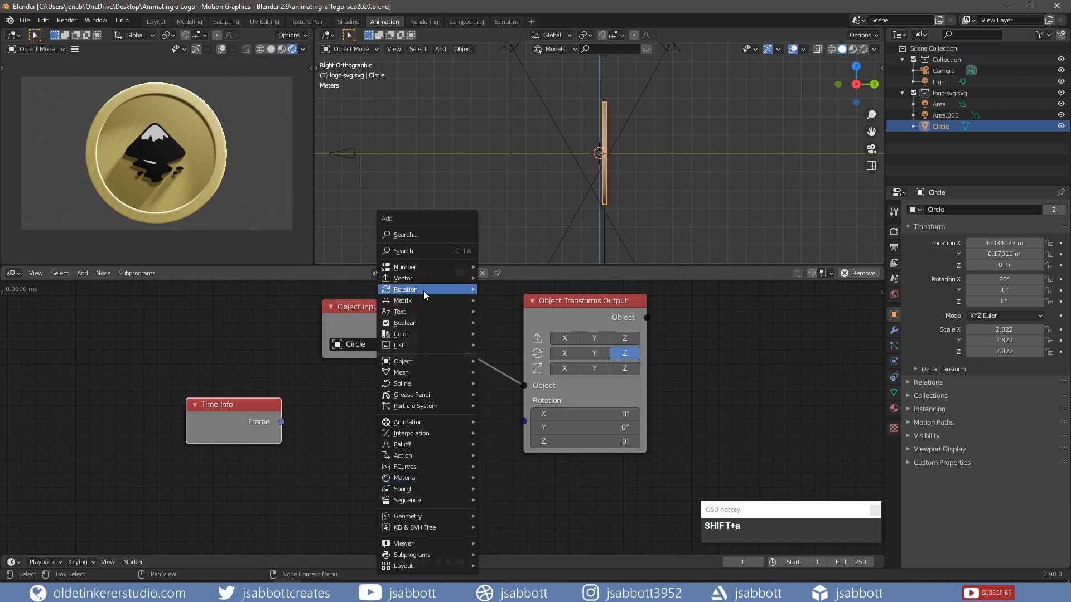
mouse_move(423, 290)
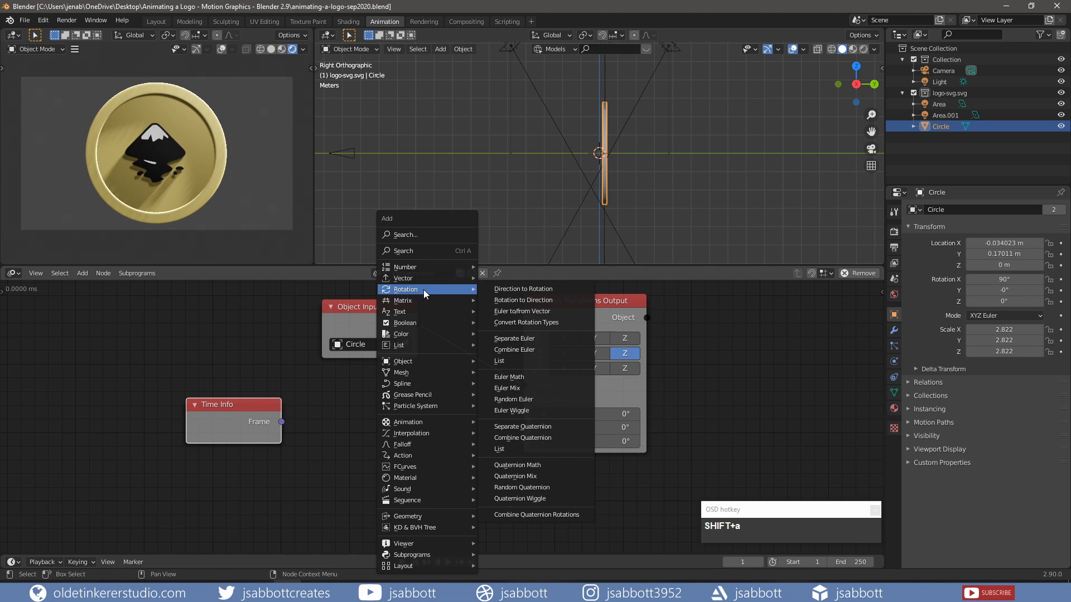
click(519, 349)
click(388, 383)
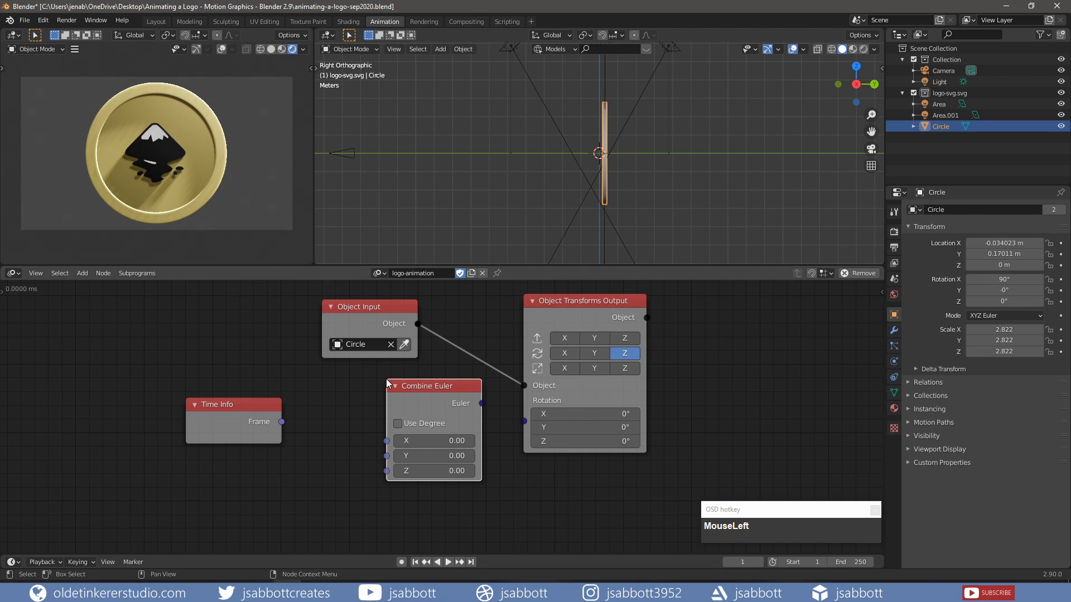
click(398, 425)
drag(281, 423, 386, 470)
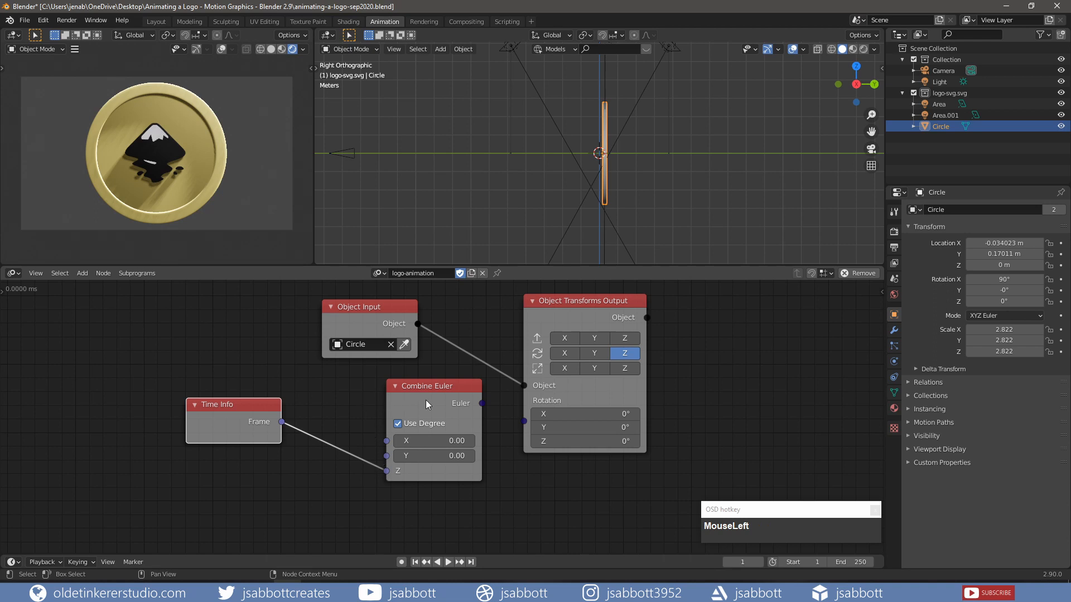
Connect the Combine Euler node's Euler output to the Rotation input of the Object Transforms Output node.
click(481, 405)
drag(480, 404, 524, 417)
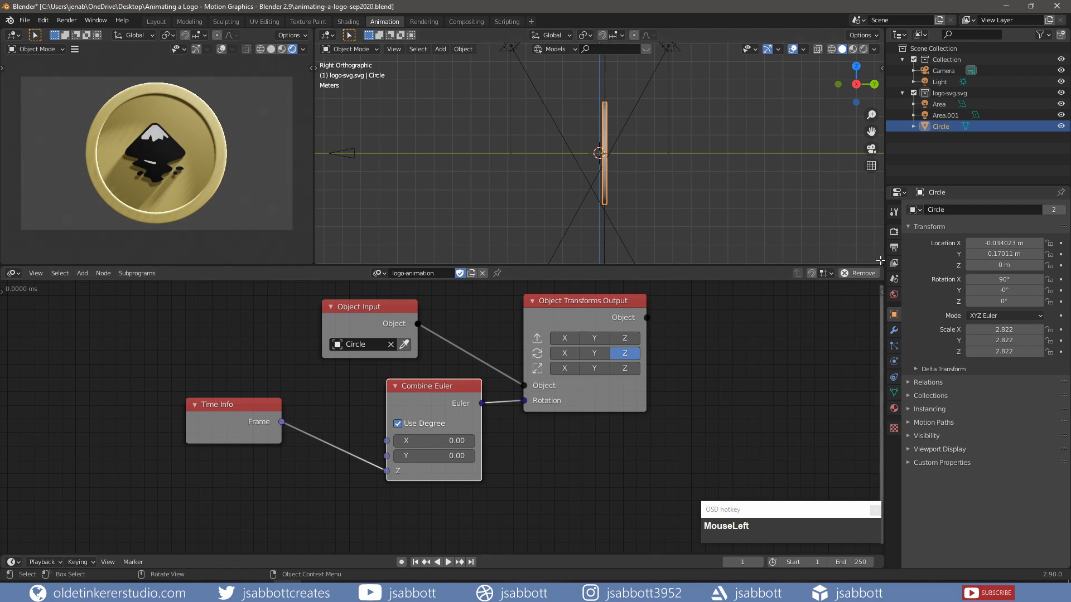
Split the side-view 3D viewport horizontally and change its lower part to a Timeline editor.
drag(872, 260, 868, 192)
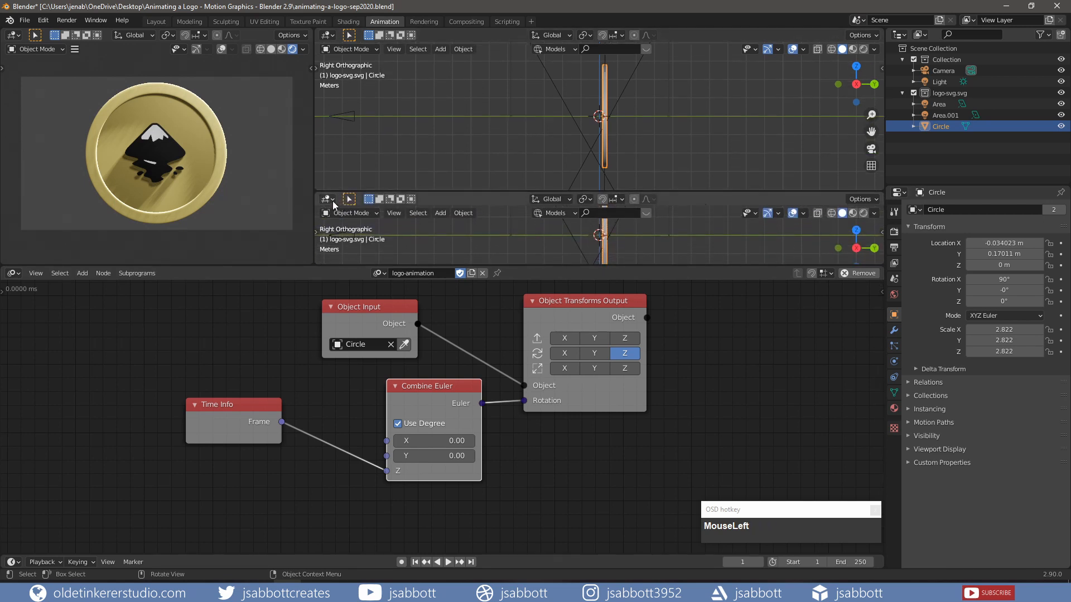
click(332, 201)
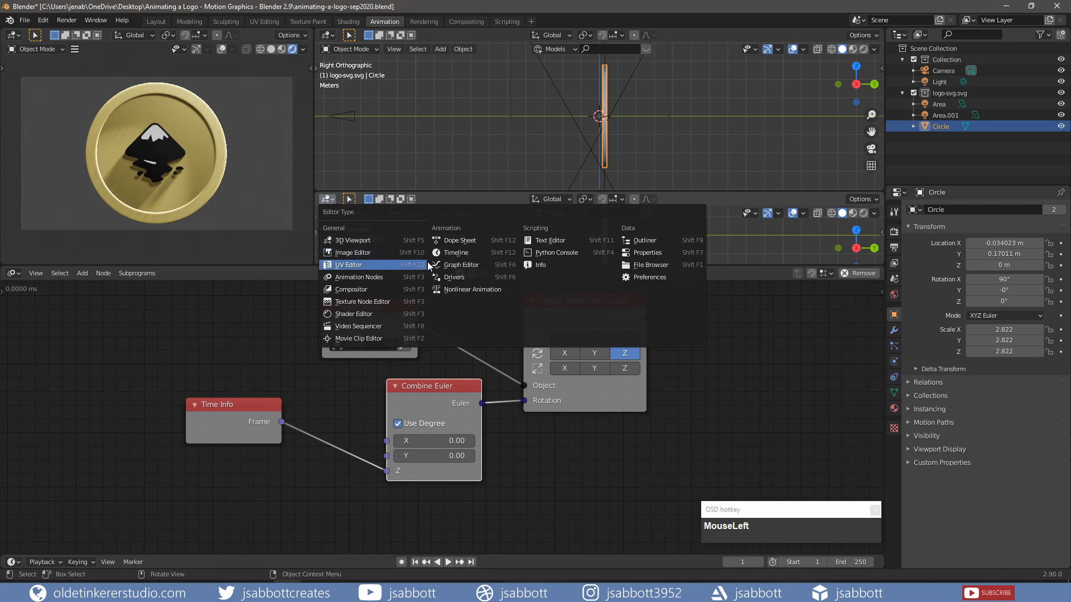
click(451, 252)
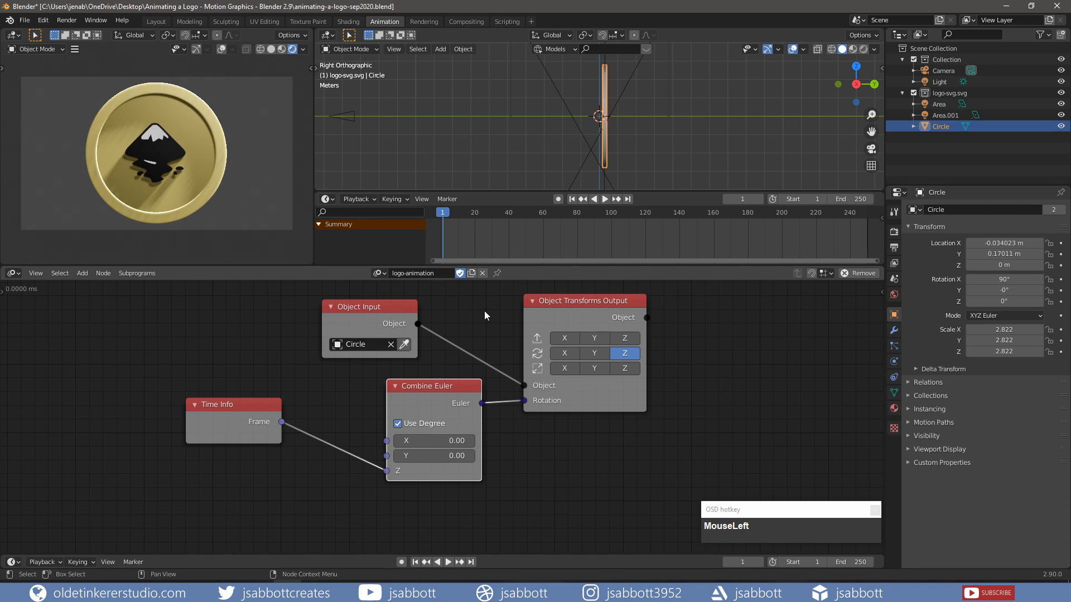
Set the animation's end frame to 360, preview the coin's rotation, and return to the first frame.
click(854, 199)
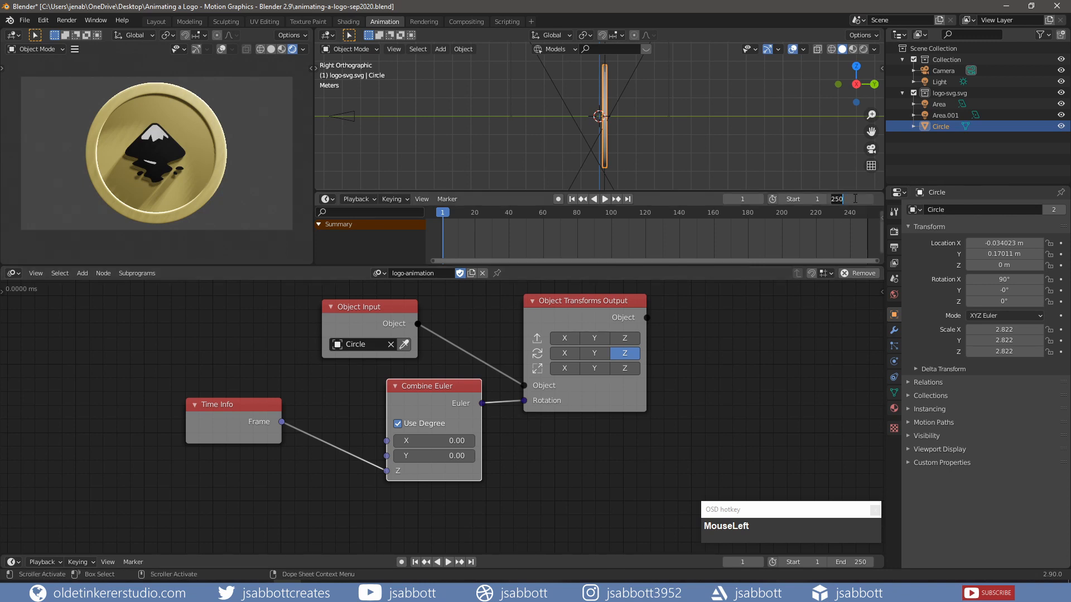
text(360)
key(Return)
click(603, 198)
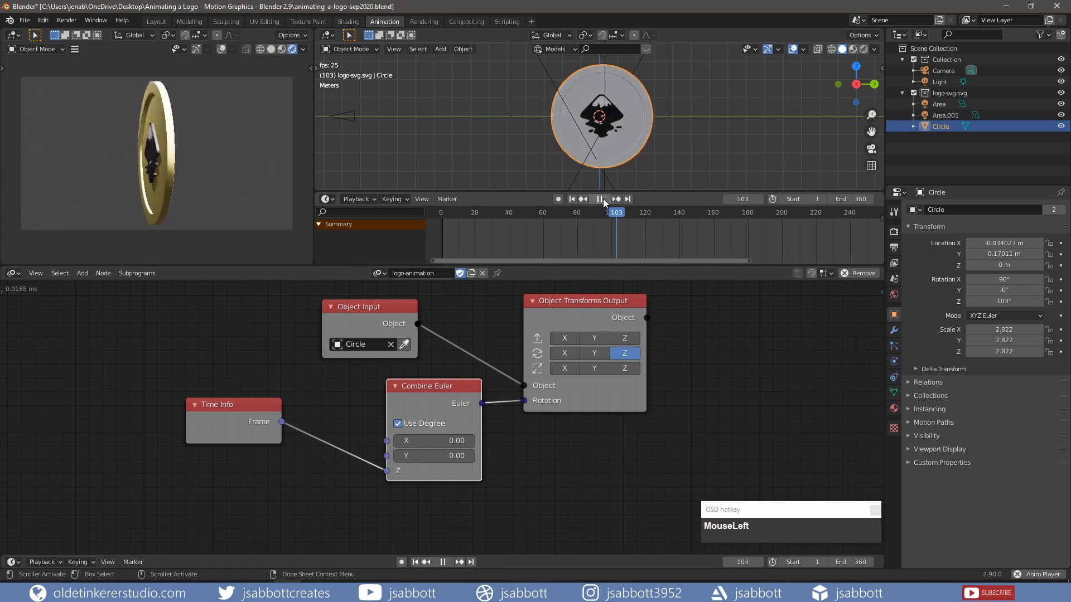
click(603, 200)
click(572, 199)
Insert a Math node set to Multiply between the Time Info and Combine Euler nodes, with B set to 10.
key(shift+a)
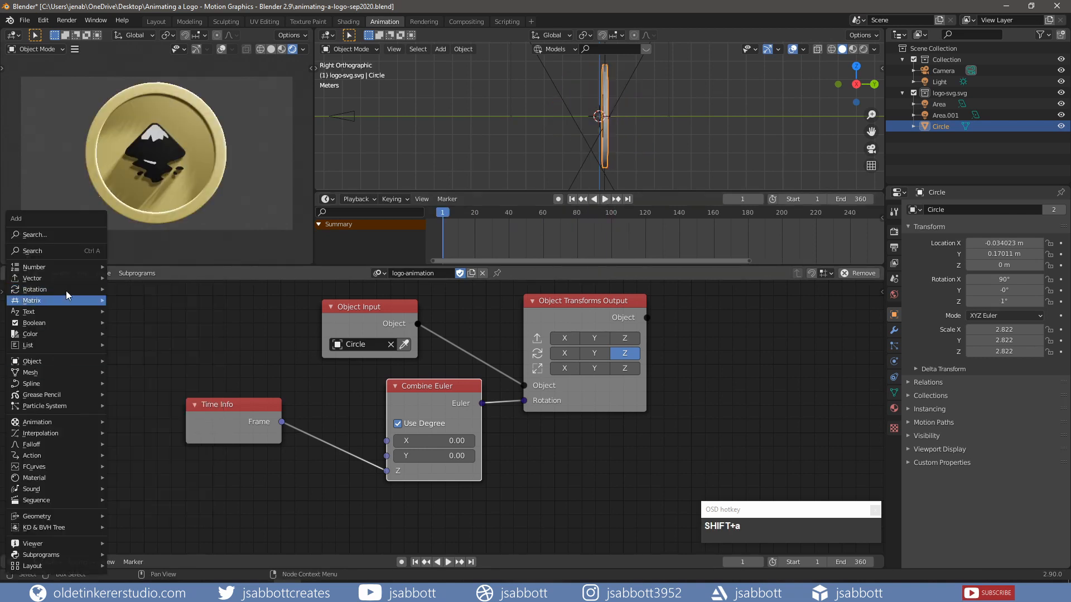
mouse_move(69, 267)
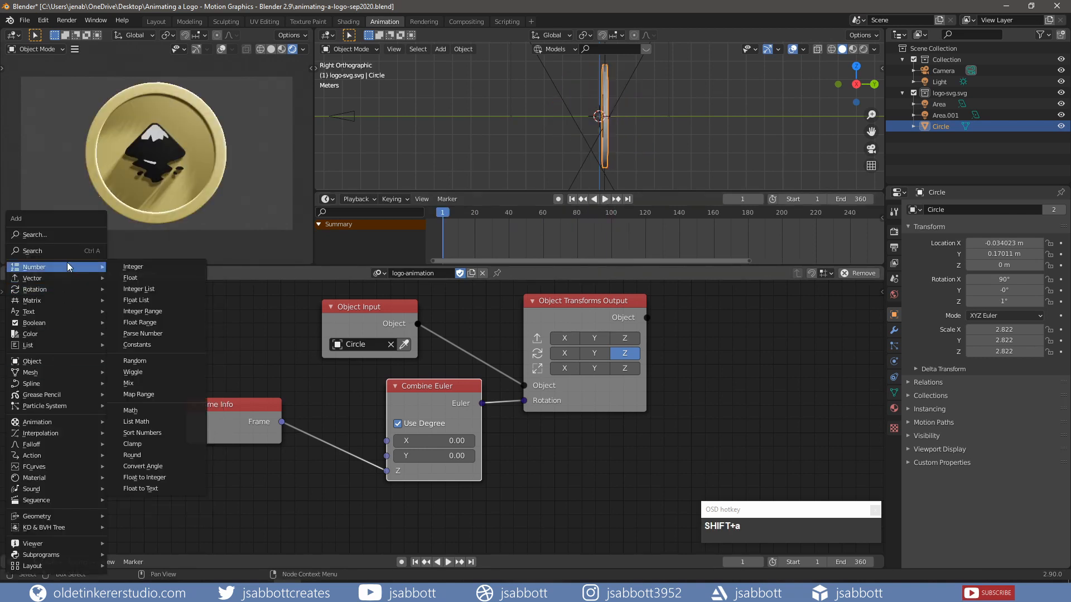
click(136, 411)
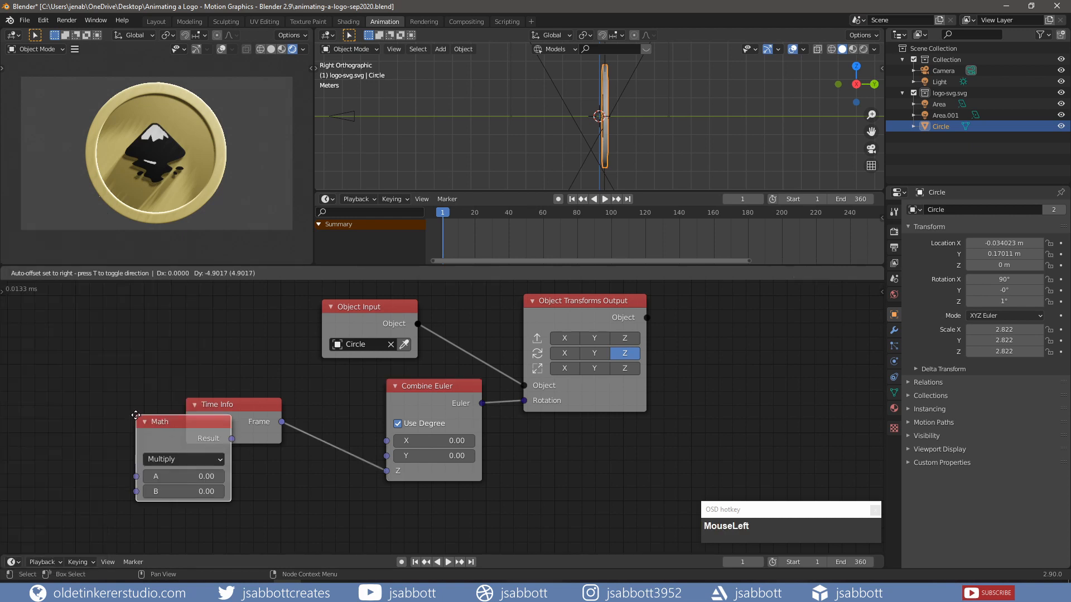
click(281, 396)
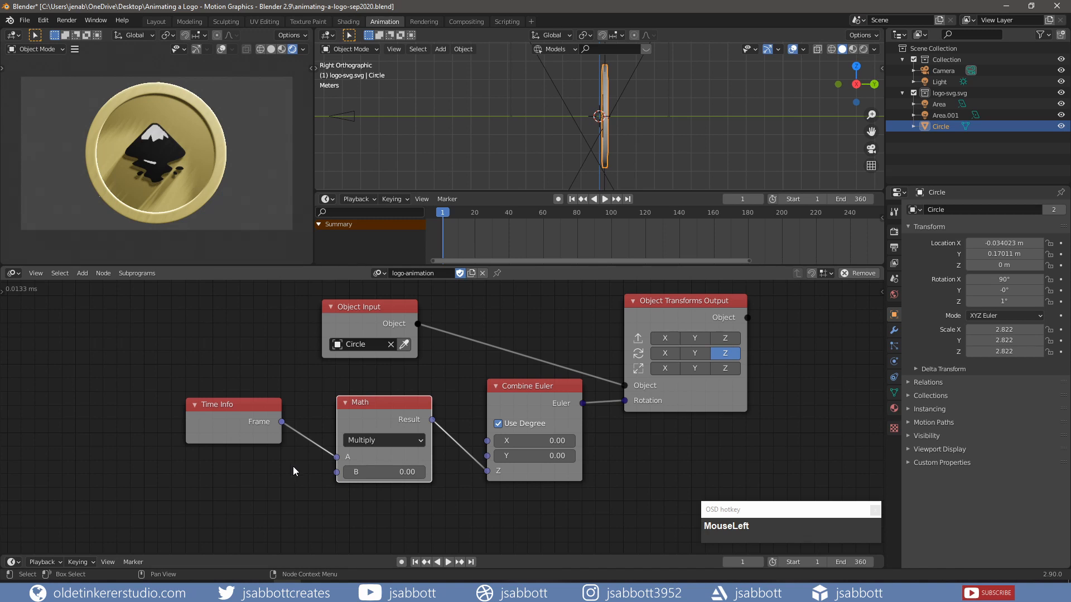
click(384, 472)
text(10)
key(Return)
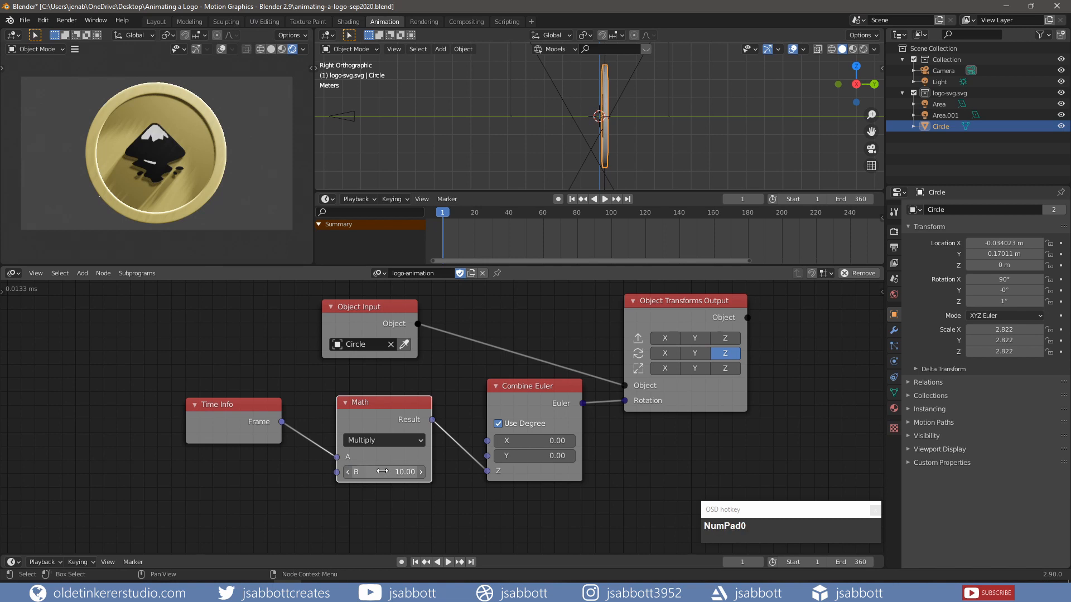
Set the animation's end frame to 36 and preview the coin's rotation, stopping playback again.
click(845, 199)
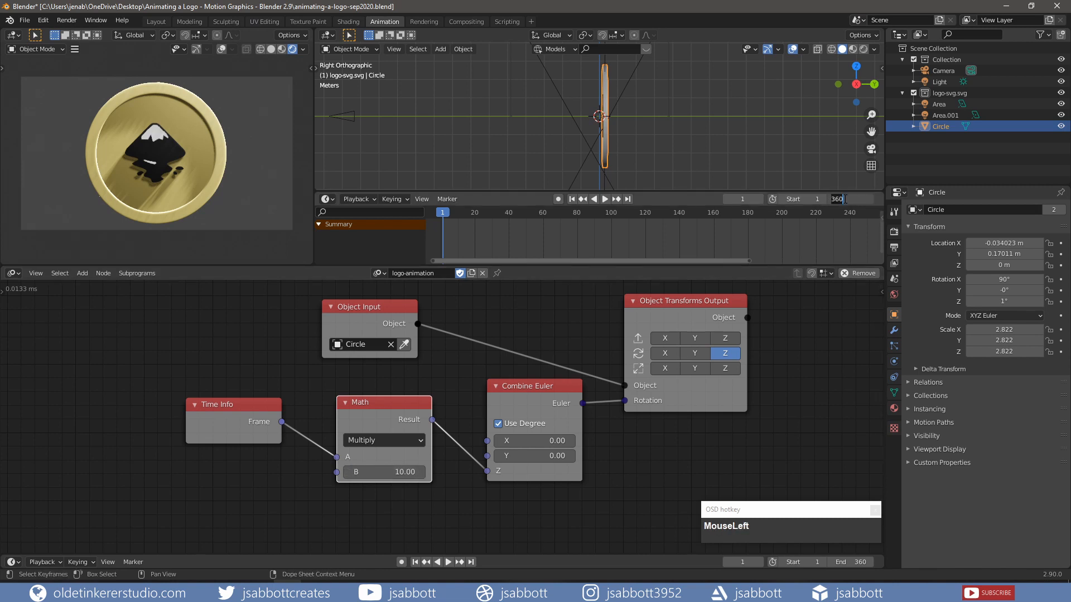
text(36)
key(Return)
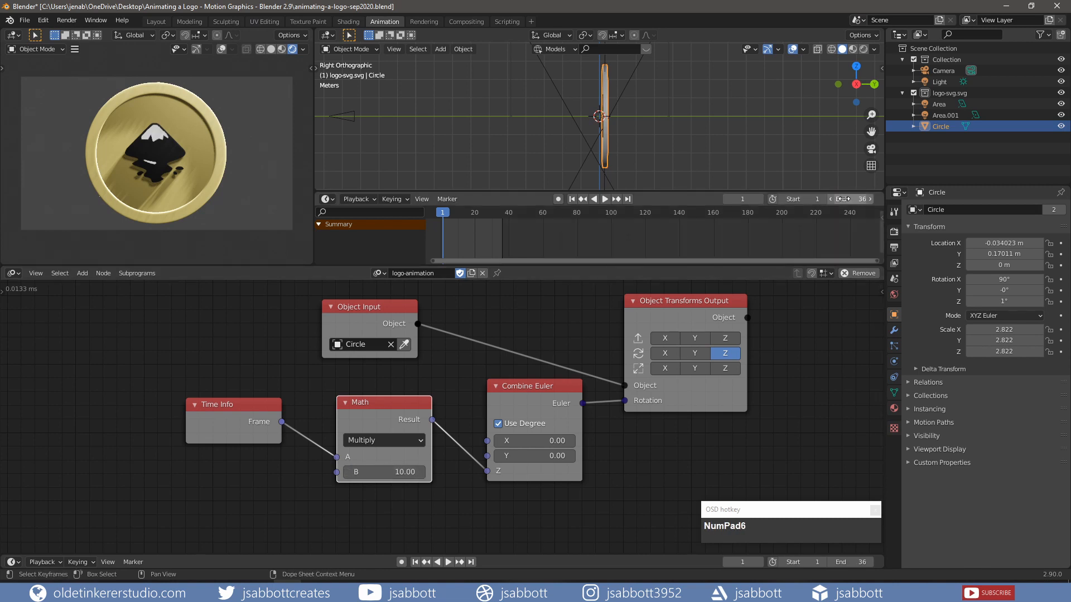
click(604, 199)
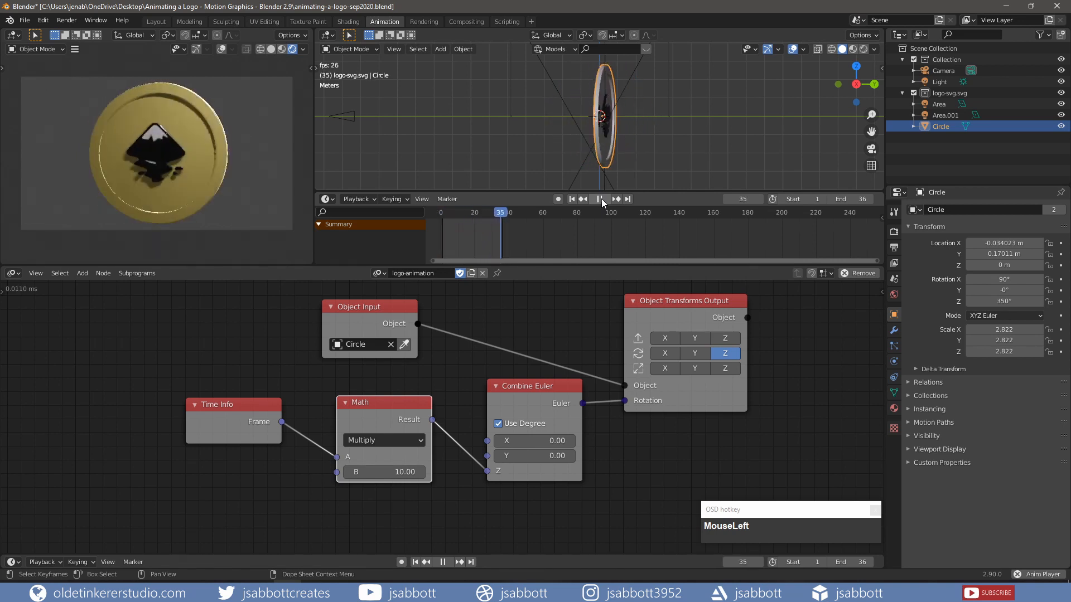
click(601, 199)
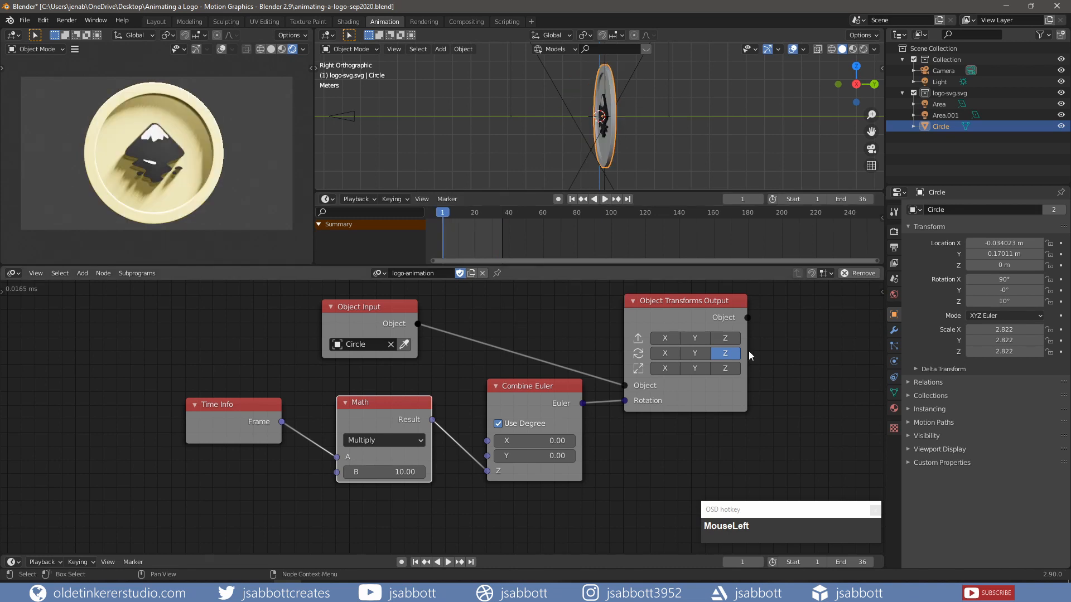
Set the render output file format to FFmpeg video with an MPEG-4 container.
click(894, 248)
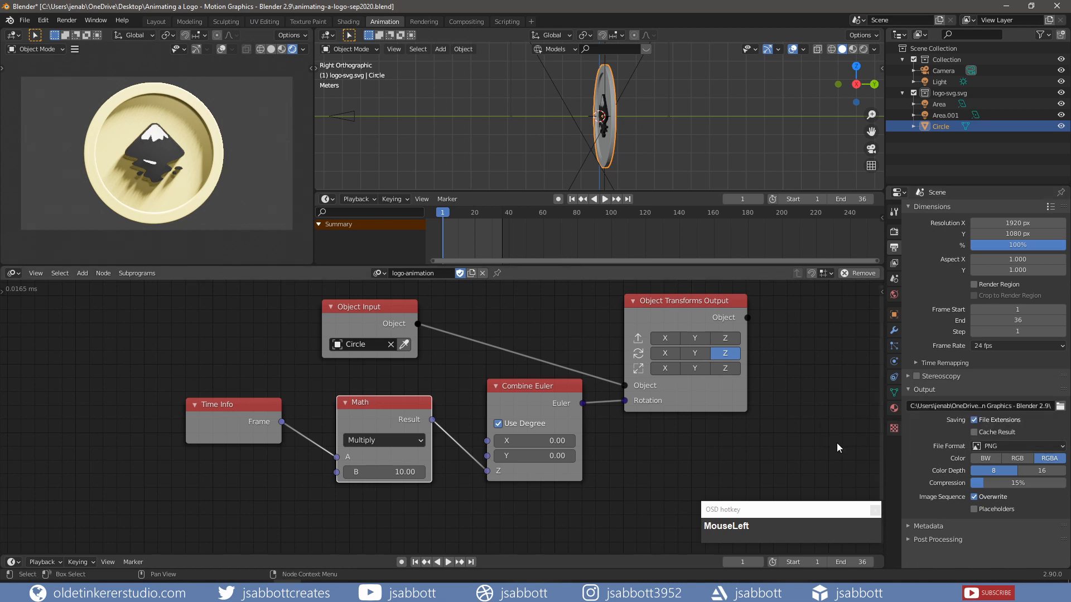
click(1064, 450)
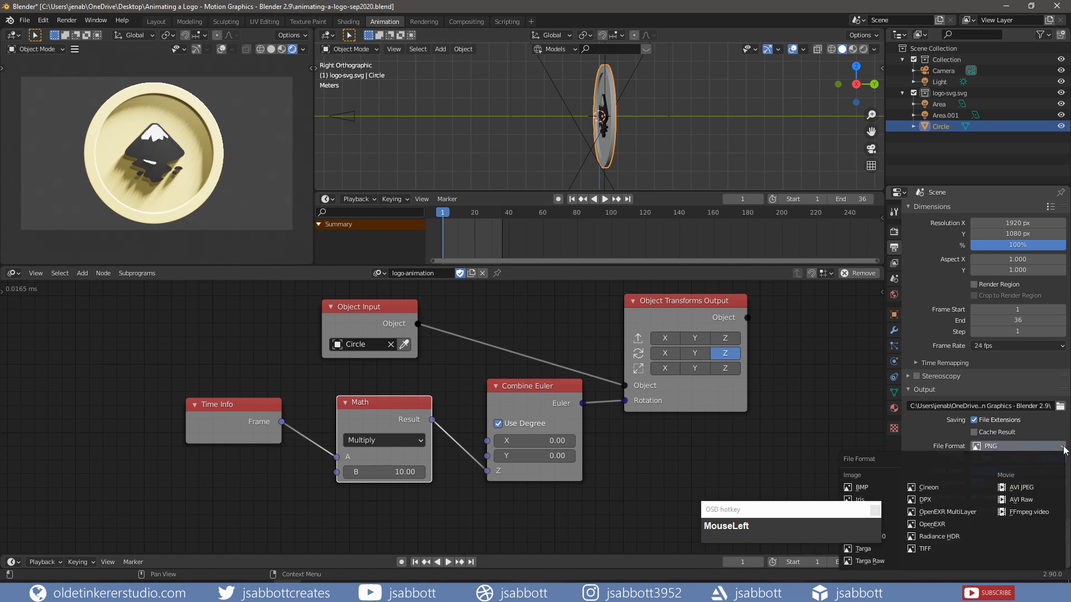
click(1031, 512)
click(916, 475)
click(989, 491)
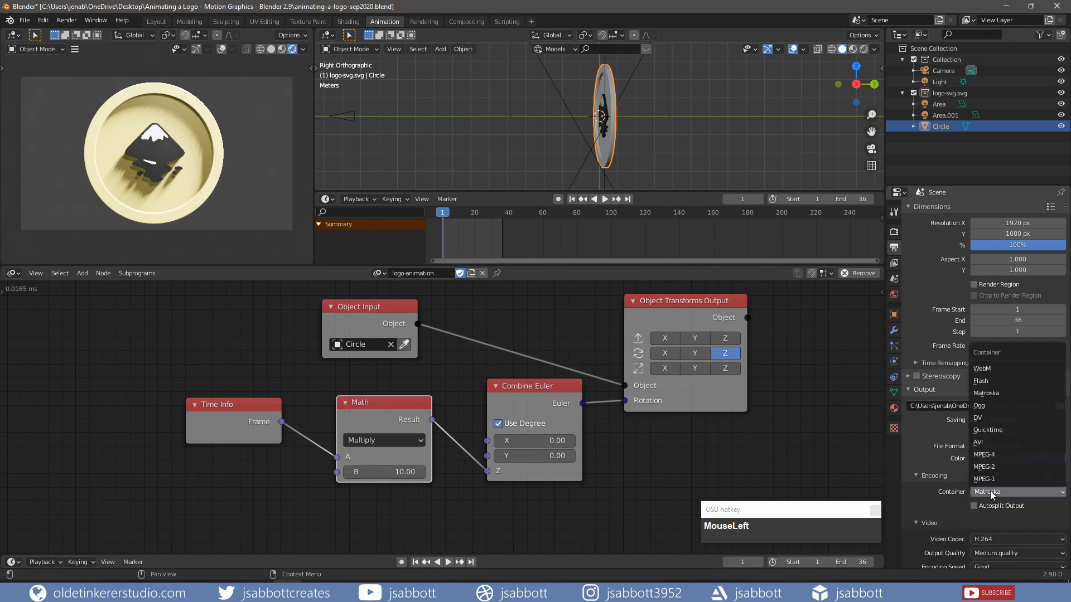
click(988, 456)
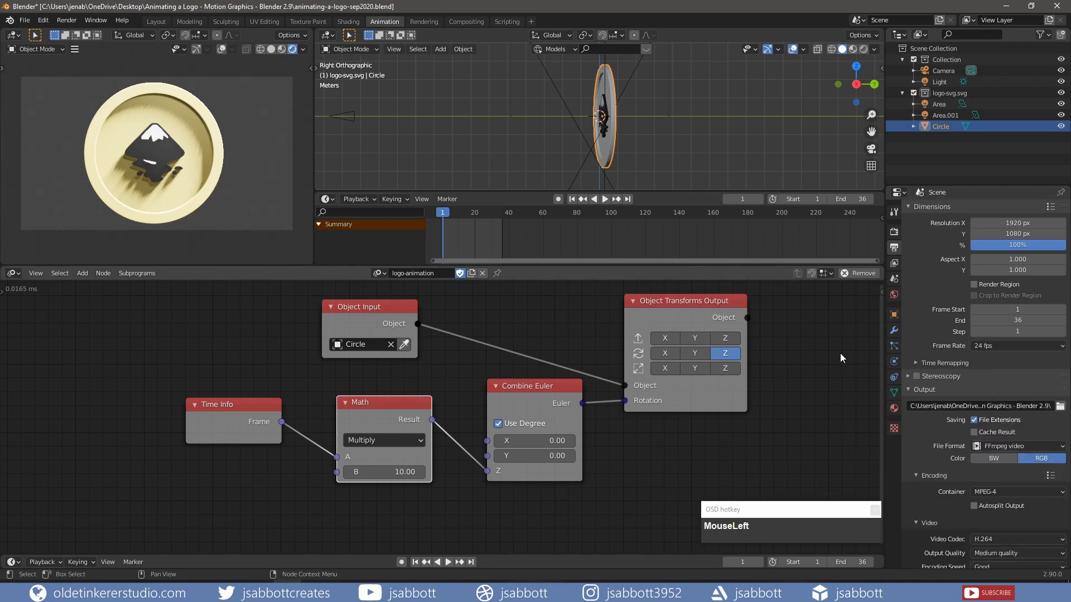
Enable a transparent film background in the render settings and save the Blender file.
click(894, 232)
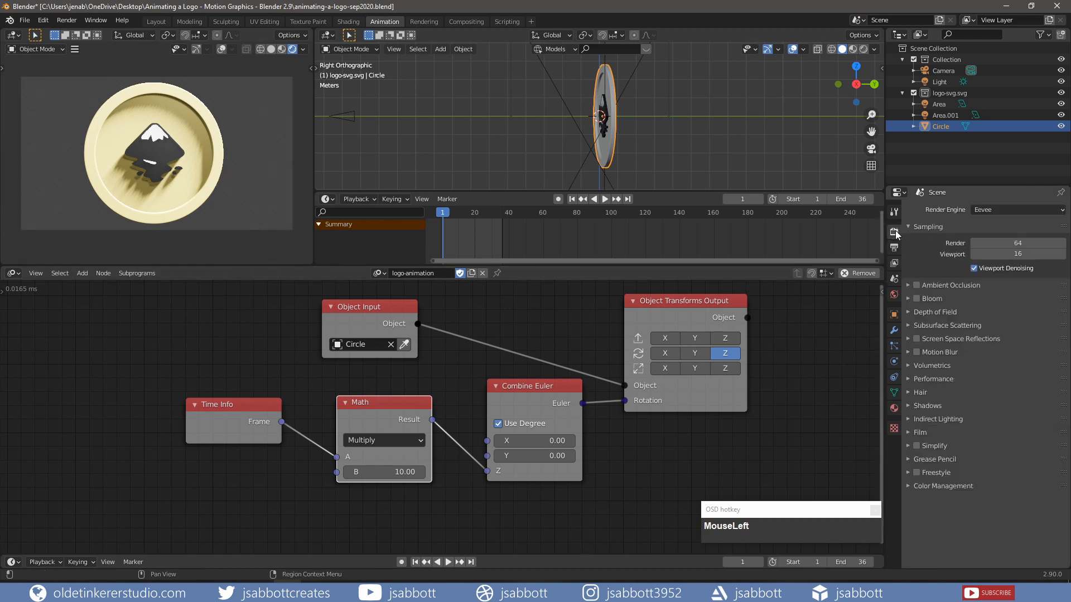
click(908, 432)
click(969, 462)
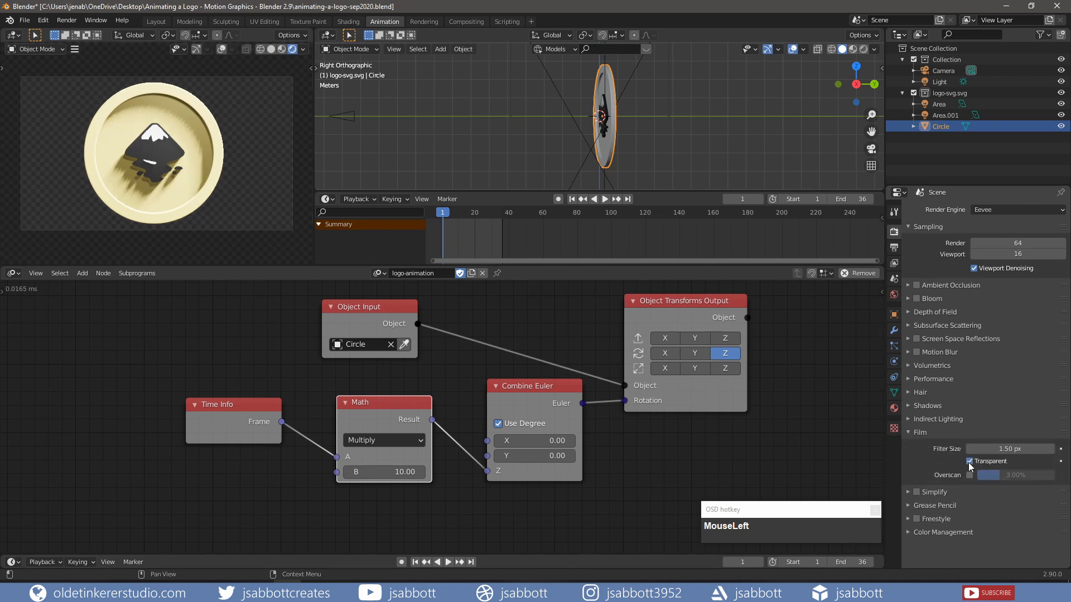
click(22, 19)
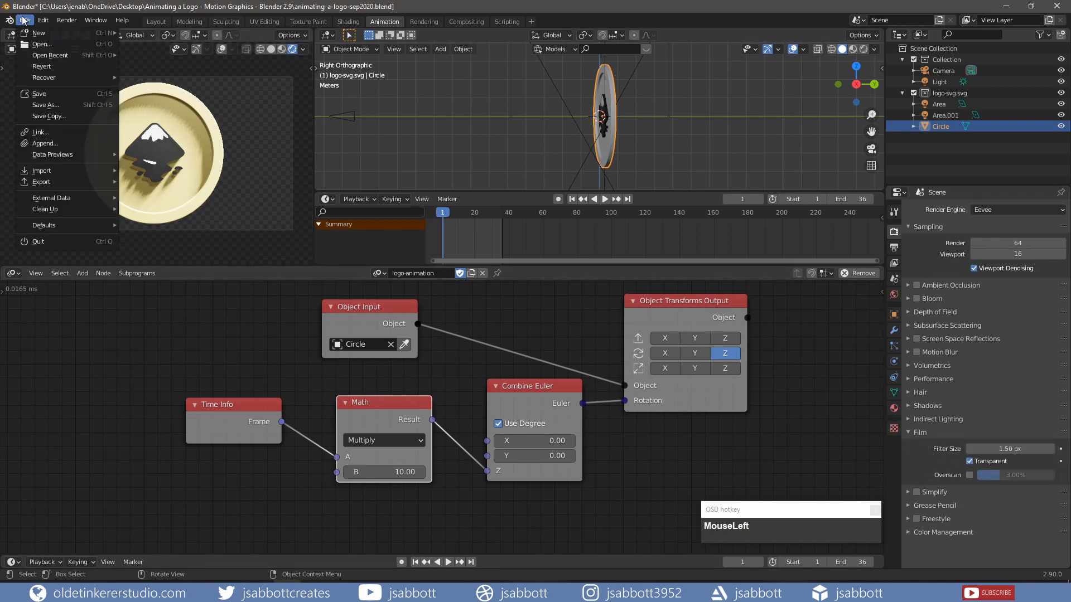
click(40, 96)
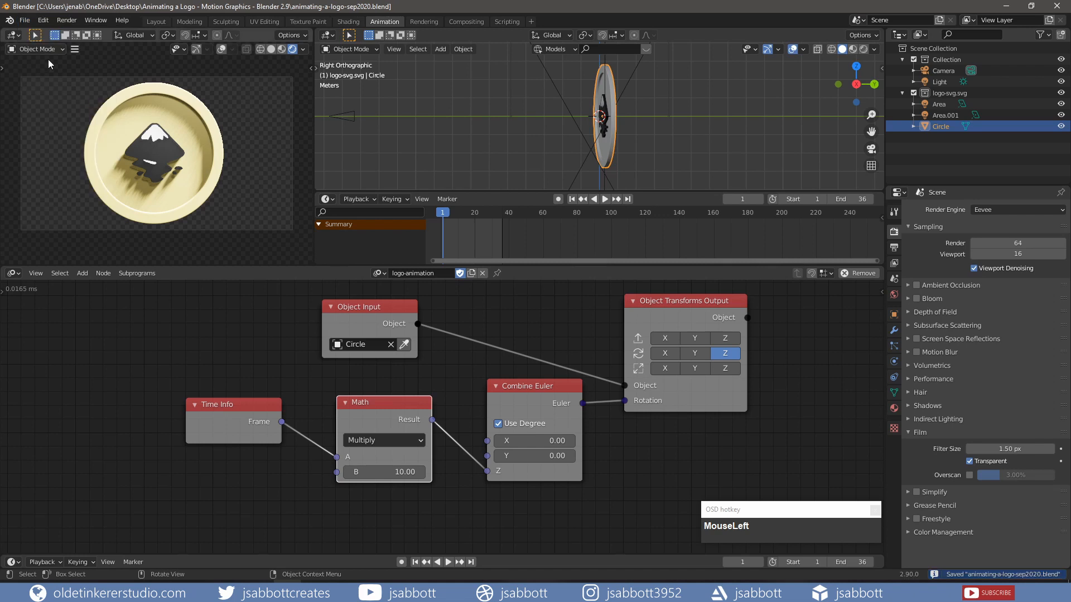
Render the full animation, close the render window, and play the rendered video 0001-0036 in the media player.
click(64, 22)
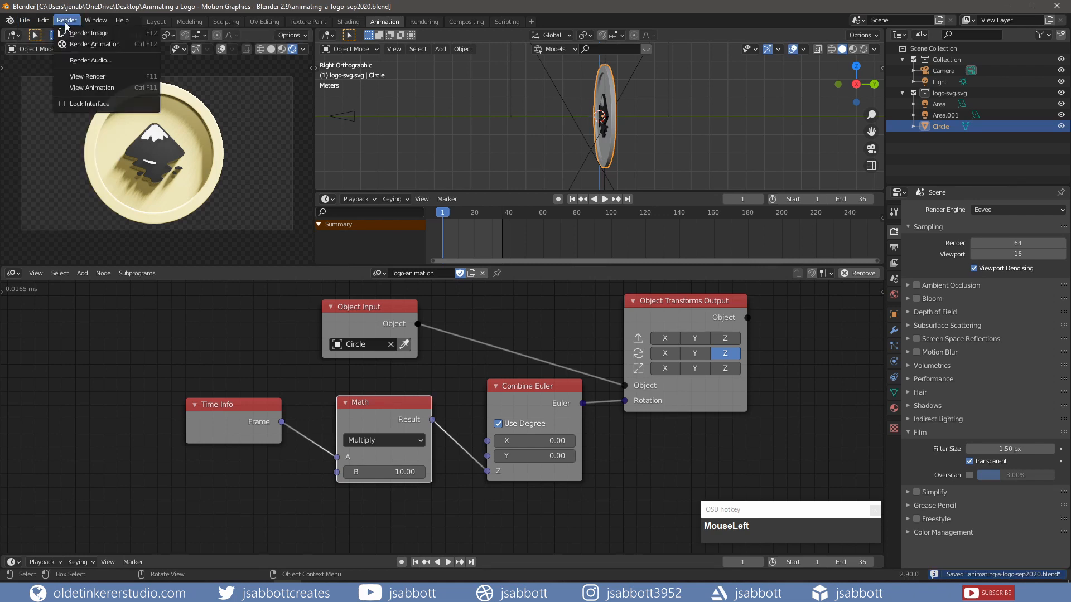
click(78, 46)
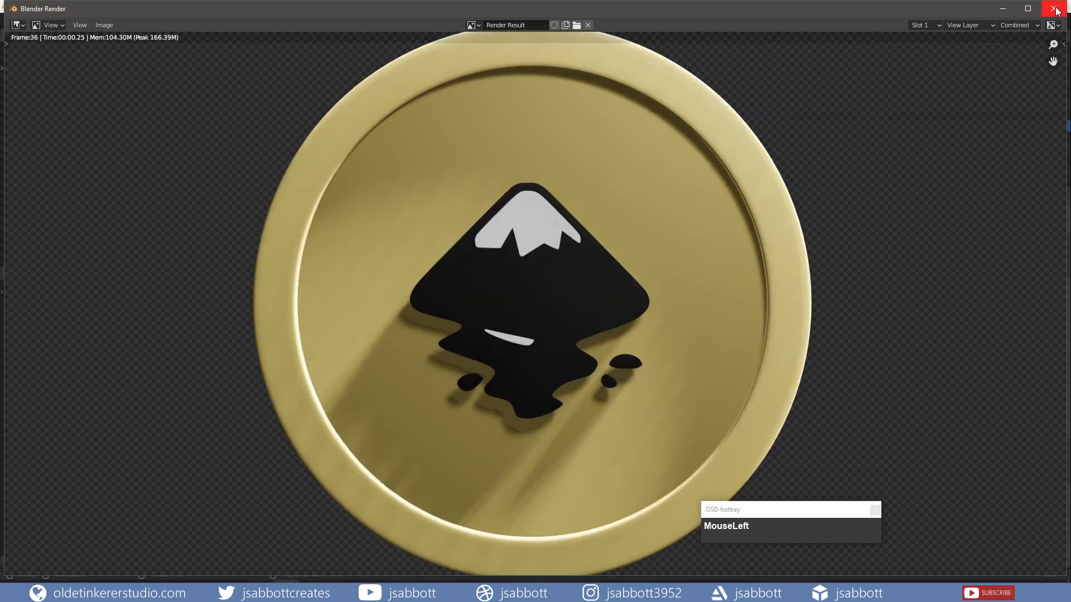
click(1053, 9)
click(535, 563)
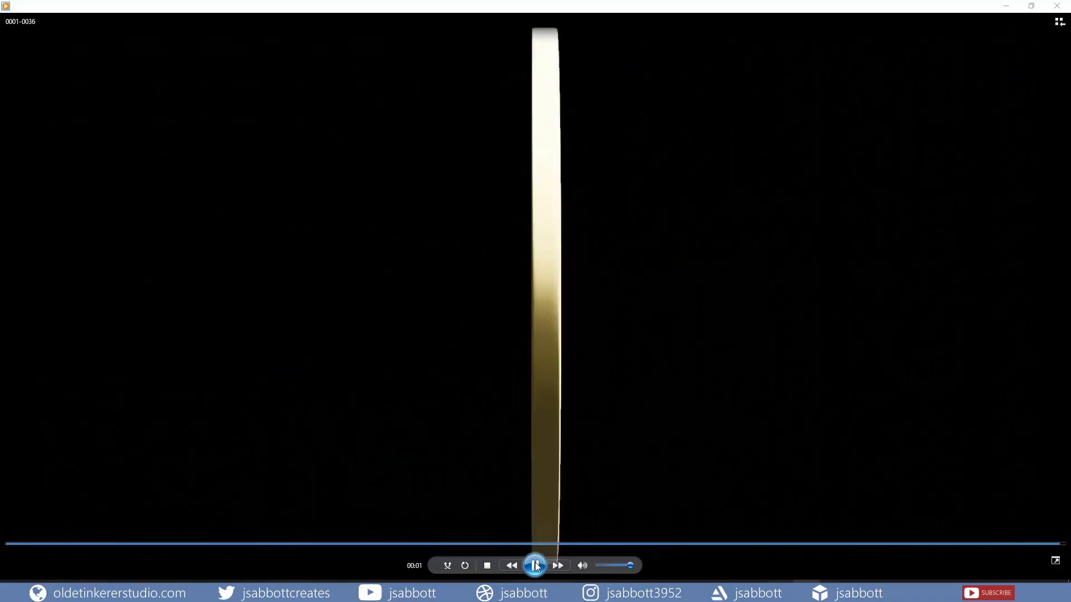